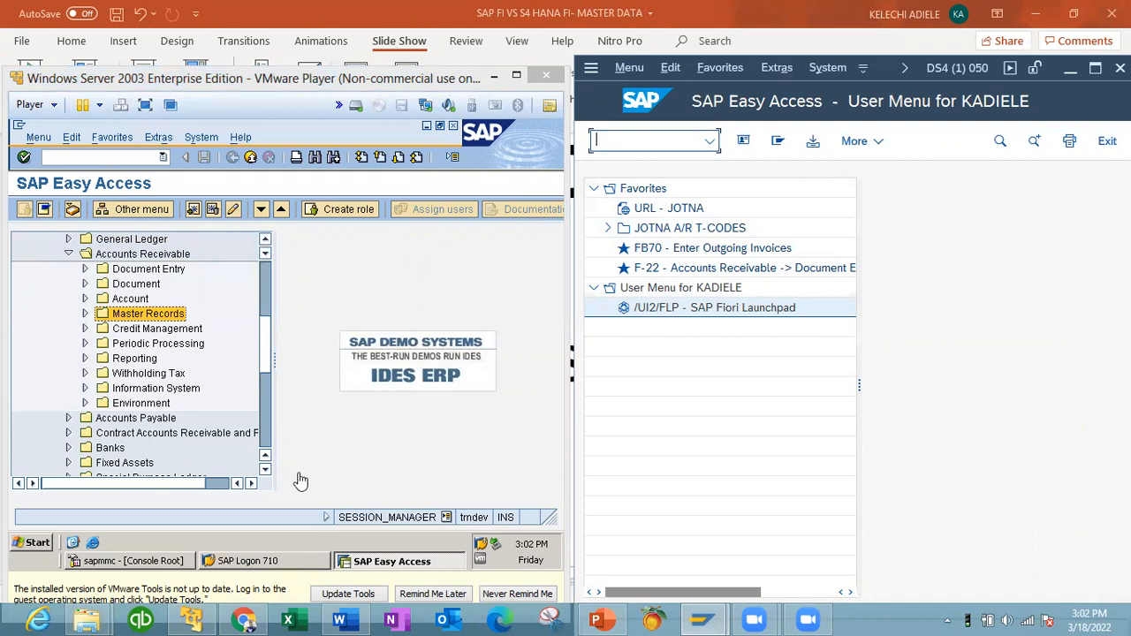
# Collapse the Accounts Receivable folder, the SAP menu and the Favorites in the ECC Easy Access tree.
pyautogui.click(69, 256)
pyautogui.click(68, 256)
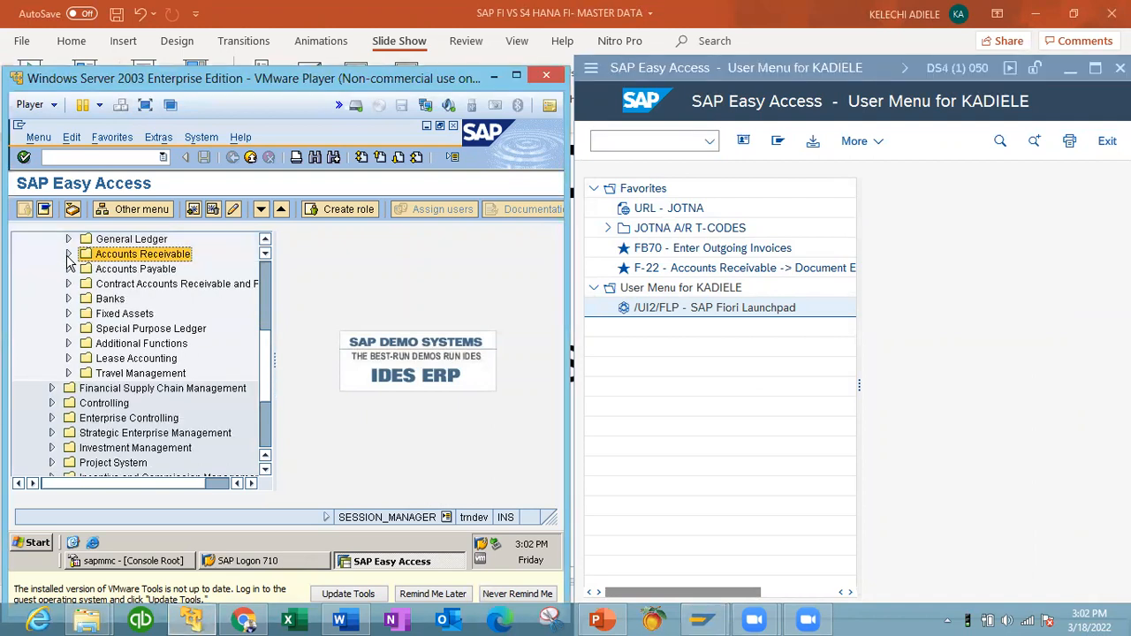
pyautogui.scroll(5, 262, 274)
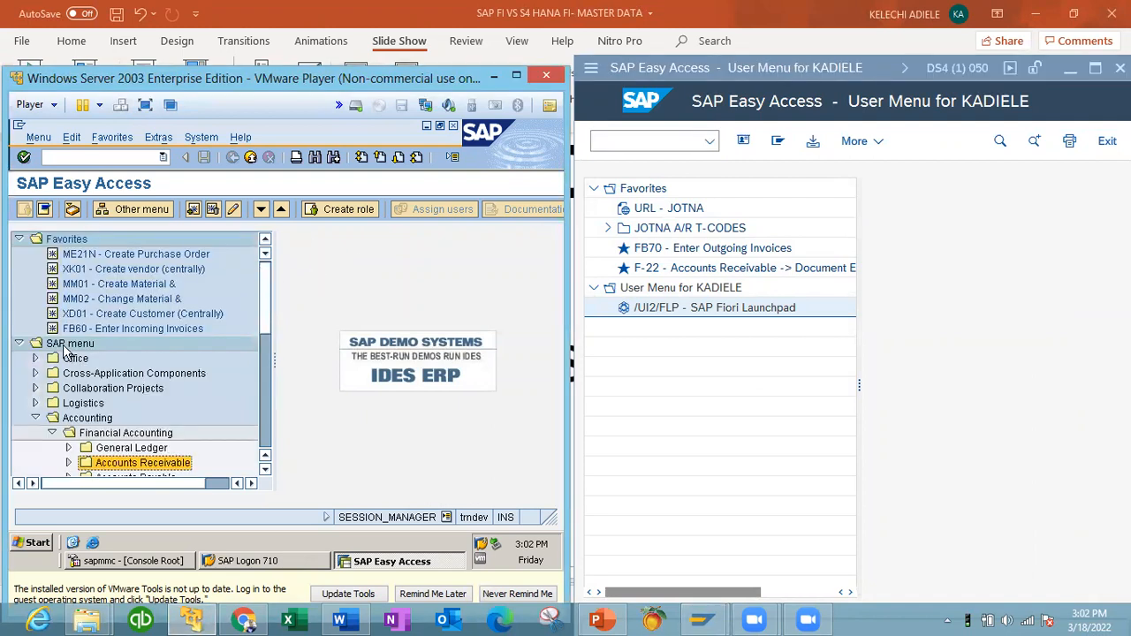
pyautogui.click(19, 343)
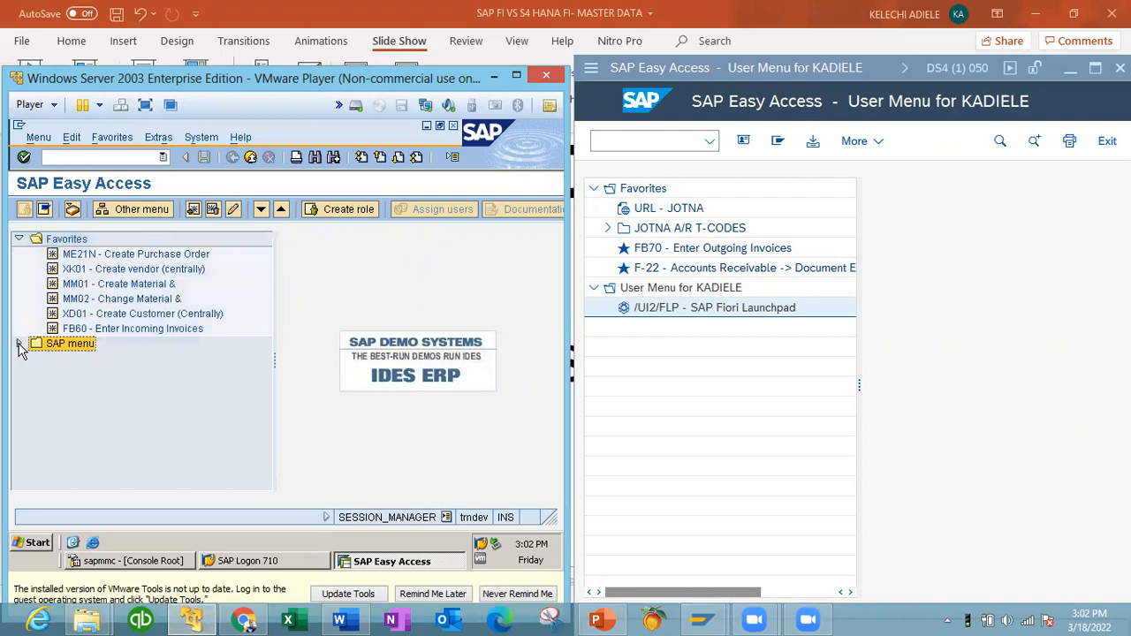
pyautogui.click(18, 238)
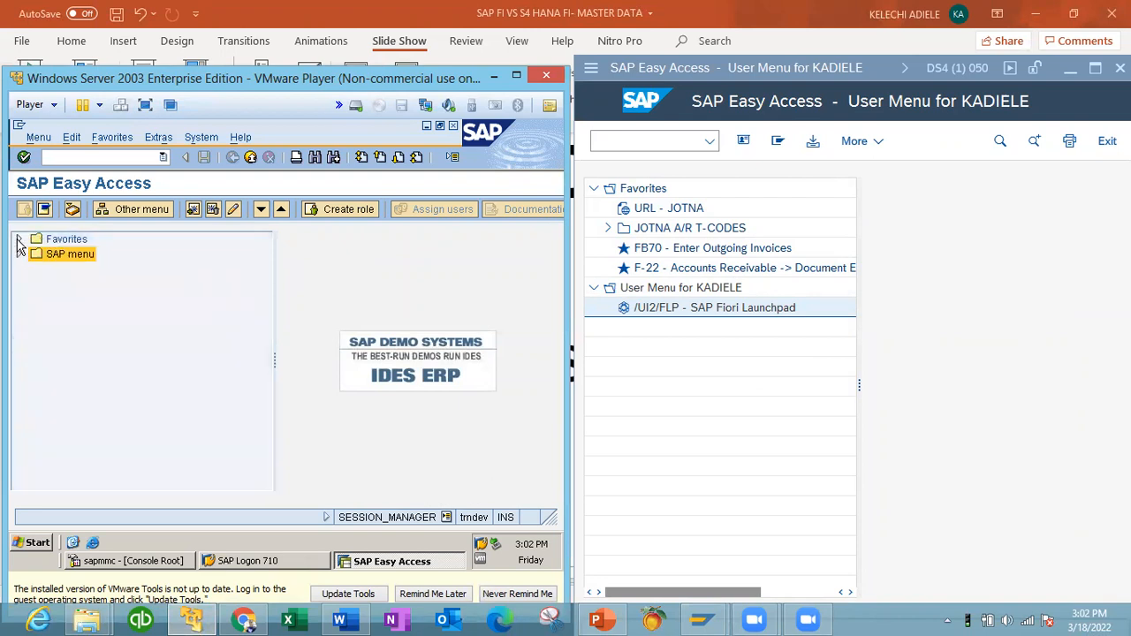
# Look inside the JOTNA A/R T-CODES favorites folder and collapse the user menu in the S/4HANA tree.
pyautogui.click(607, 228)
pyautogui.click(594, 307)
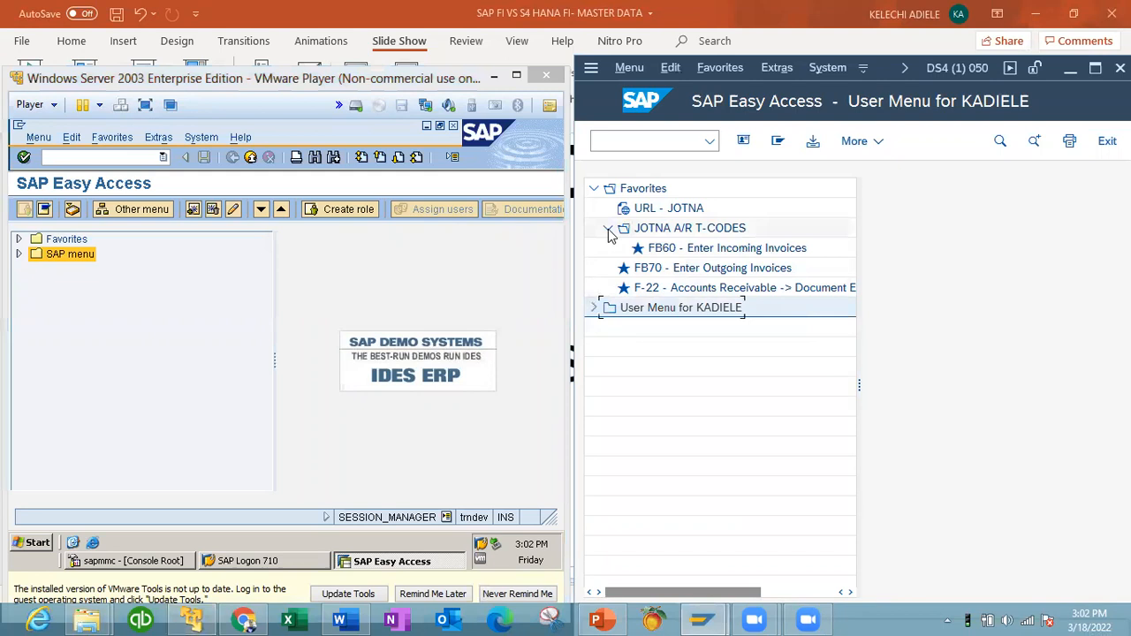
pyautogui.click(609, 228)
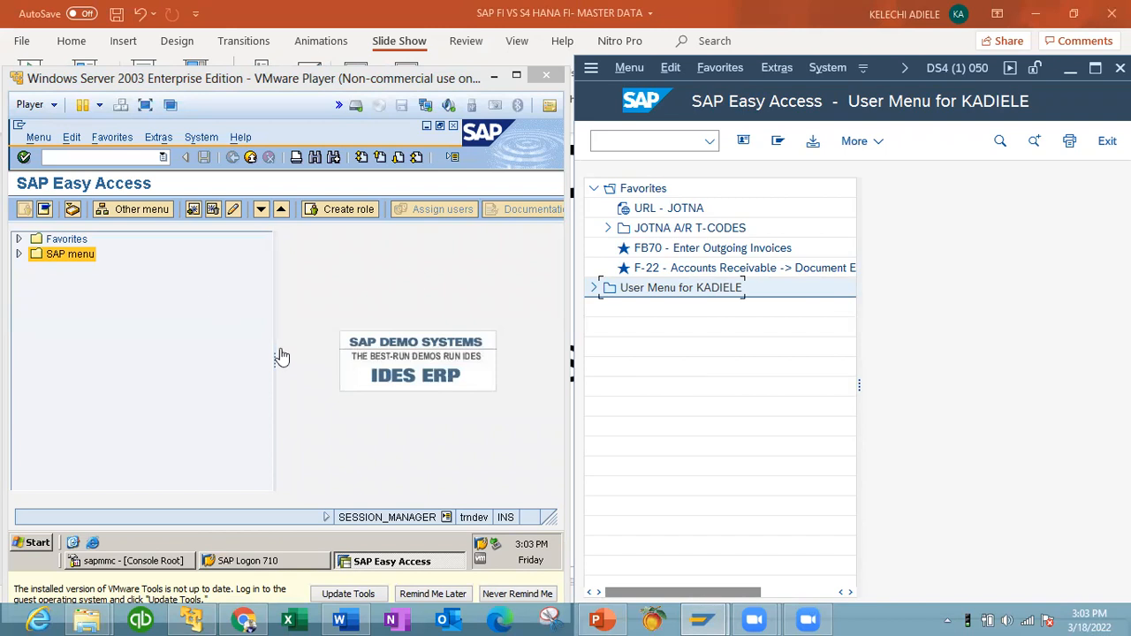
# Expand the ECC SAP menu for comparison and look through the S/4HANA user menu and JOTNA A/R T-CODES folder.
pyautogui.click(18, 254)
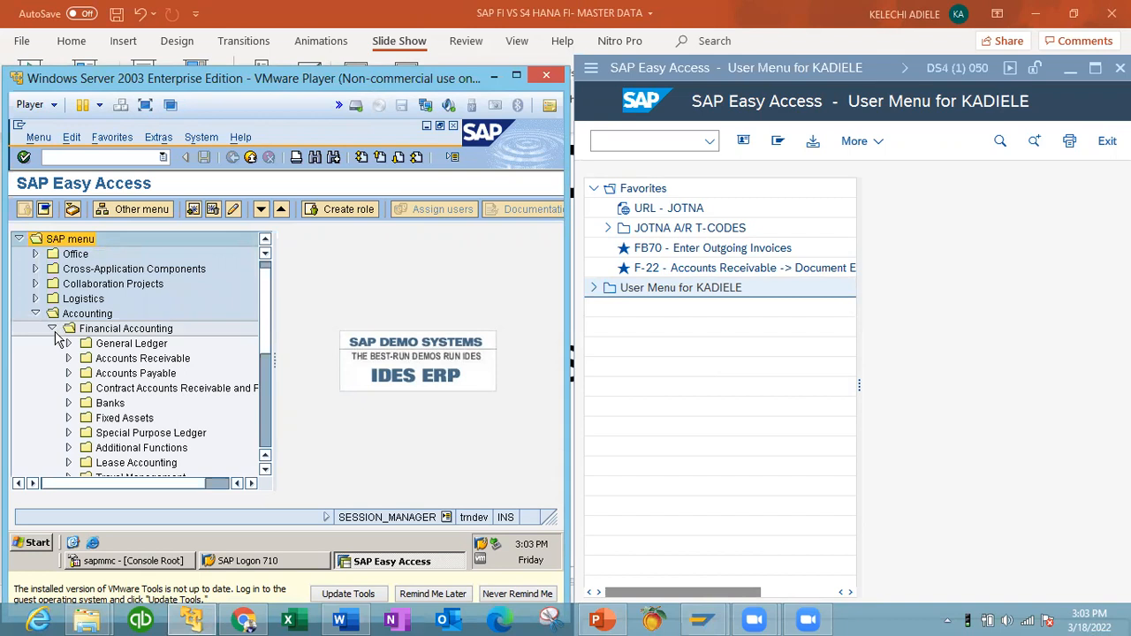
pyautogui.click(597, 294)
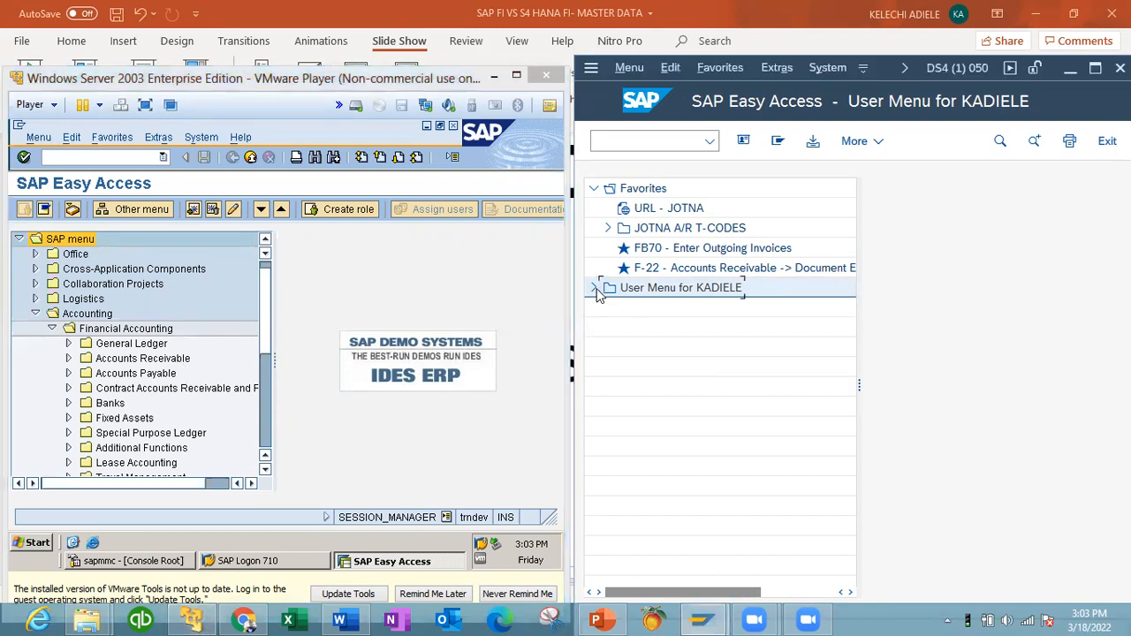
pyautogui.click(595, 289)
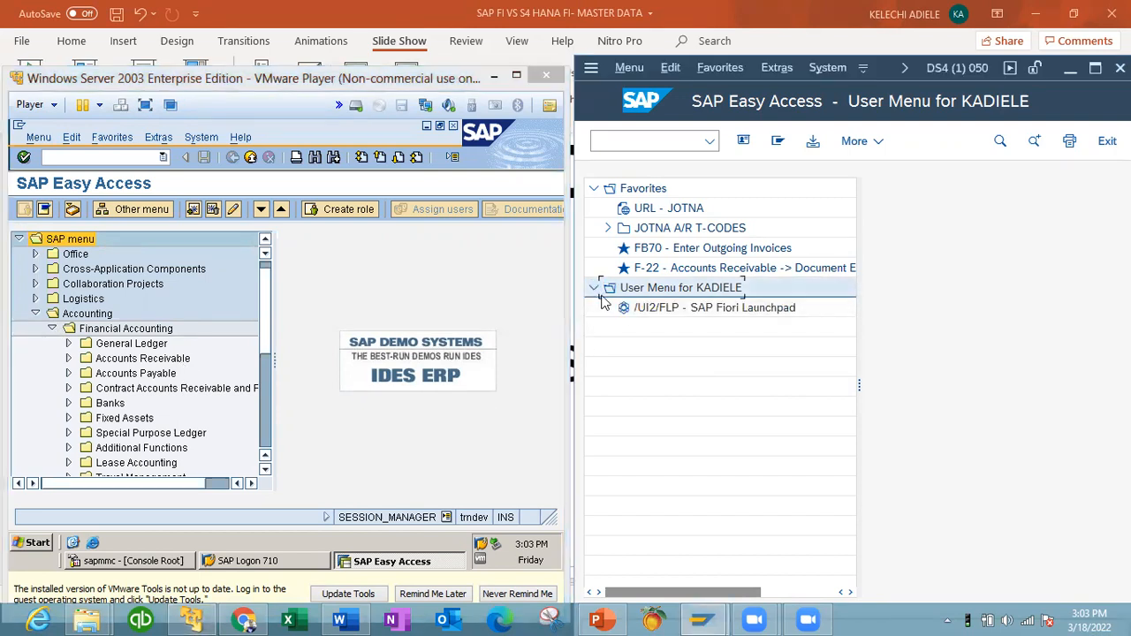
pyautogui.click(608, 228)
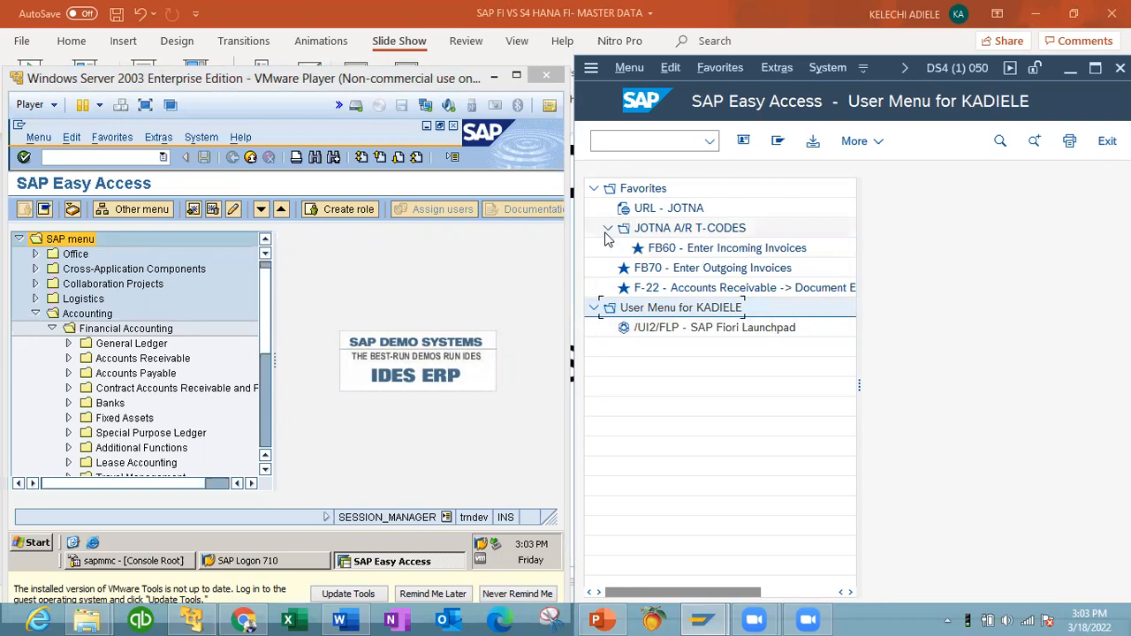
pyautogui.click(594, 310)
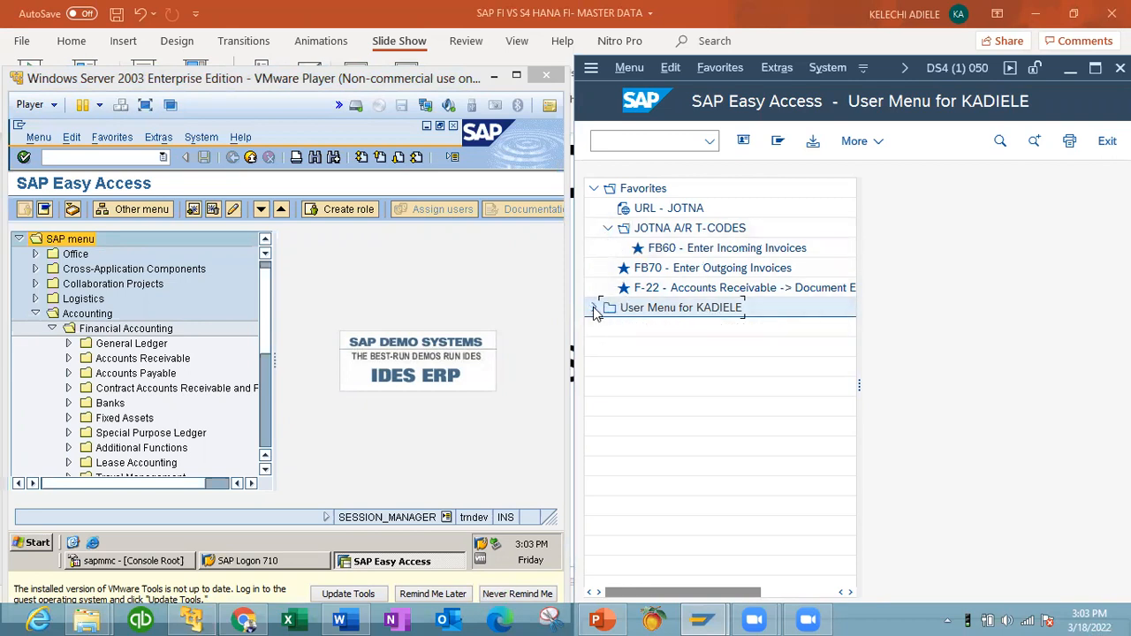
pyautogui.click(608, 229)
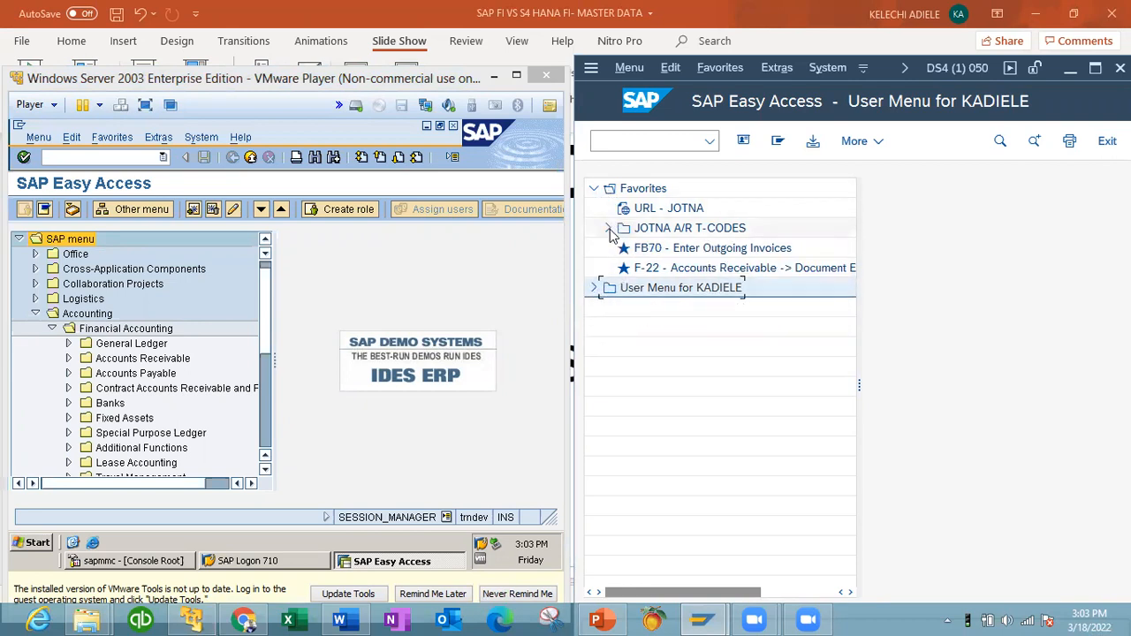
# Switch the S/4HANA Easy Access tree from the user menu to the SAP Menu and collapse it.
pyautogui.click(594, 288)
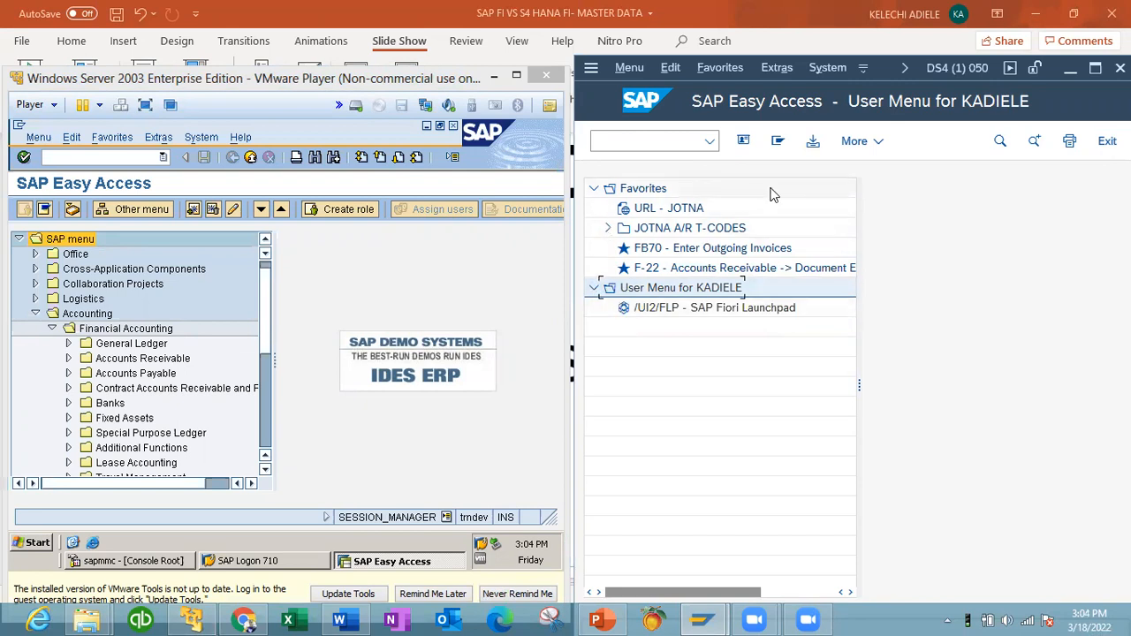
pyautogui.click(778, 144)
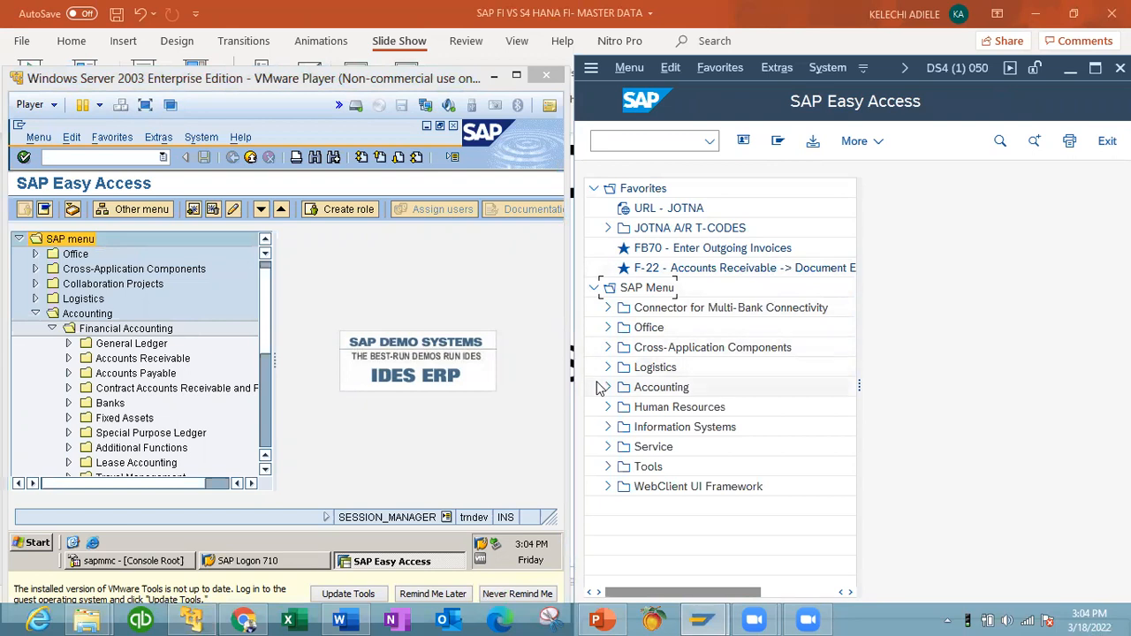
pyautogui.click(594, 288)
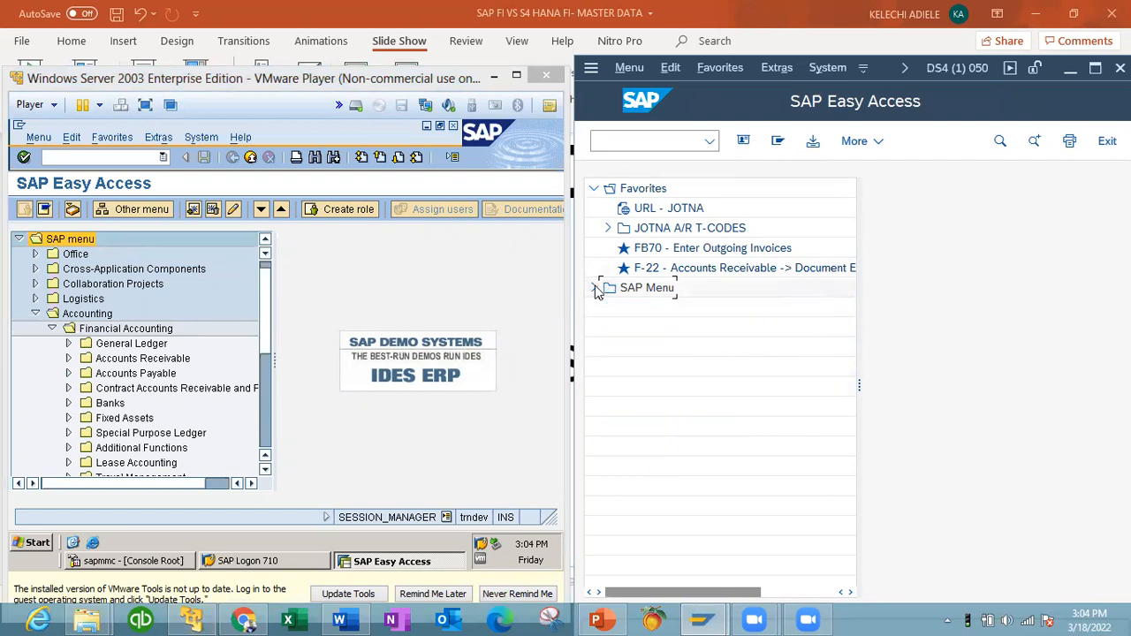
# Expand the ECC SAP menu through Accounting, Financial Accounting, General Ledger, Master Records and G/L Accounts down to Individual Processing.
pyautogui.click(36, 314)
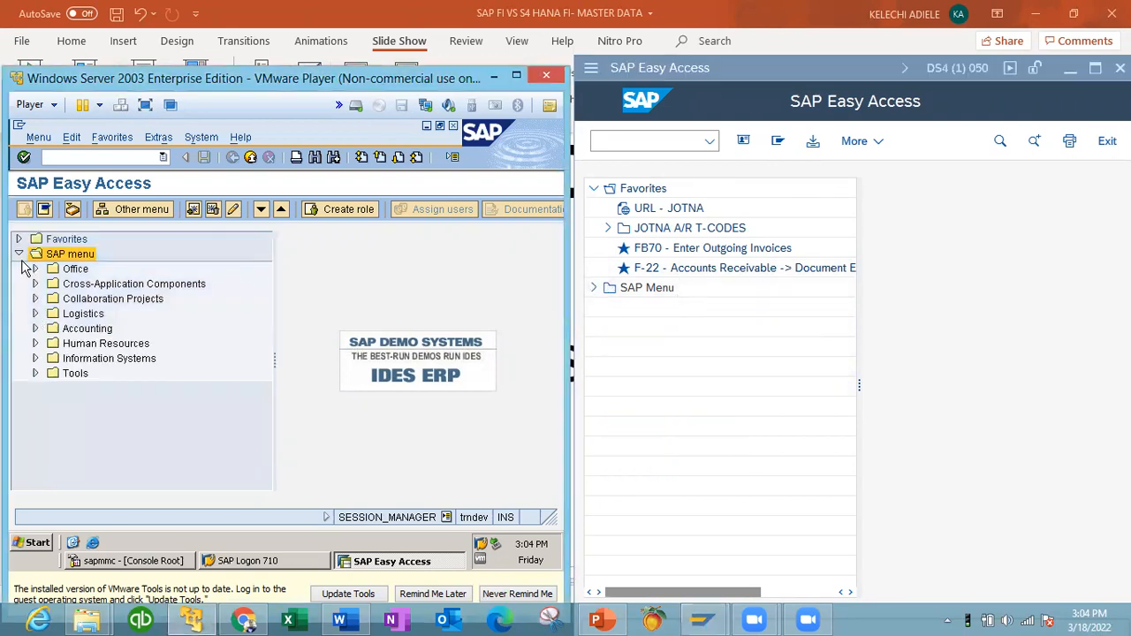
pyautogui.click(19, 254)
pyautogui.click(20, 255)
pyautogui.click(36, 330)
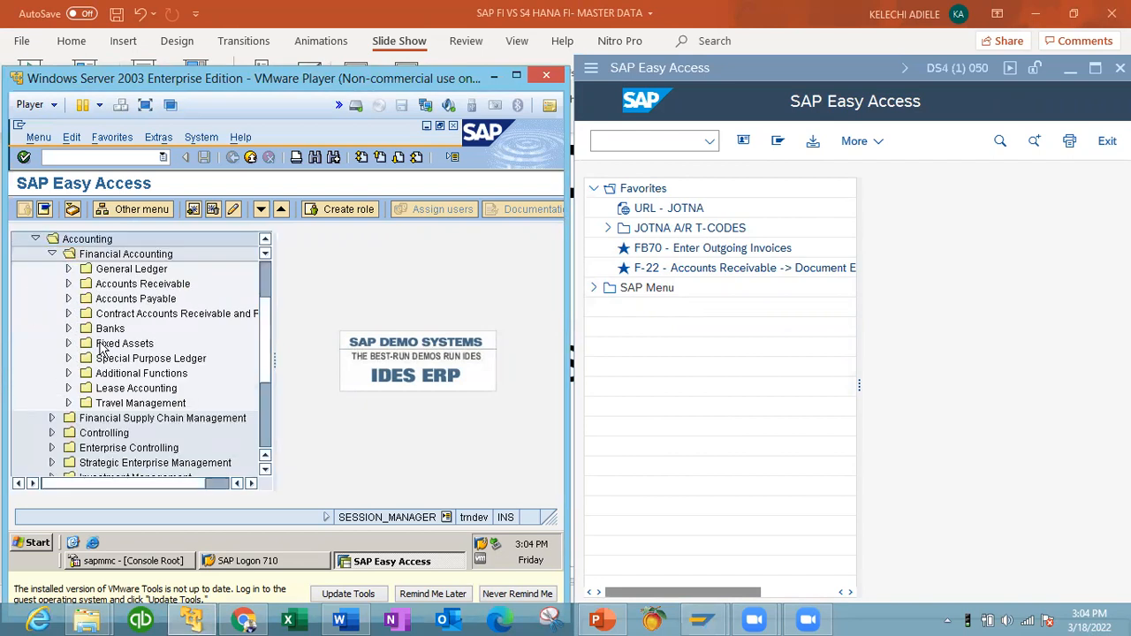
pyautogui.click(69, 270)
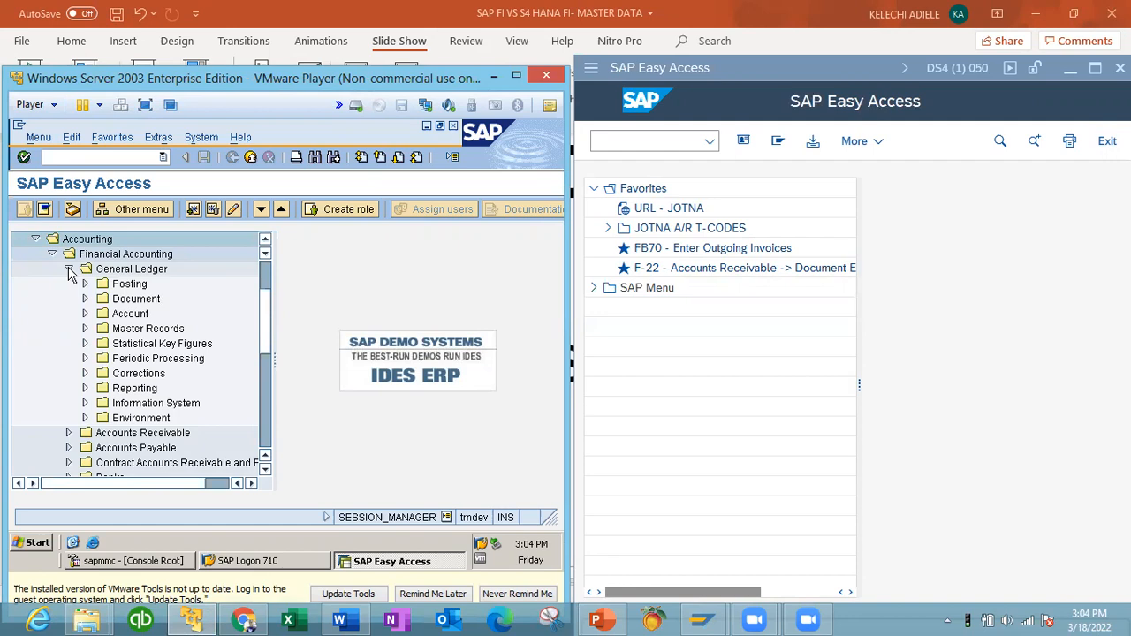
pyautogui.click(84, 329)
pyautogui.click(101, 344)
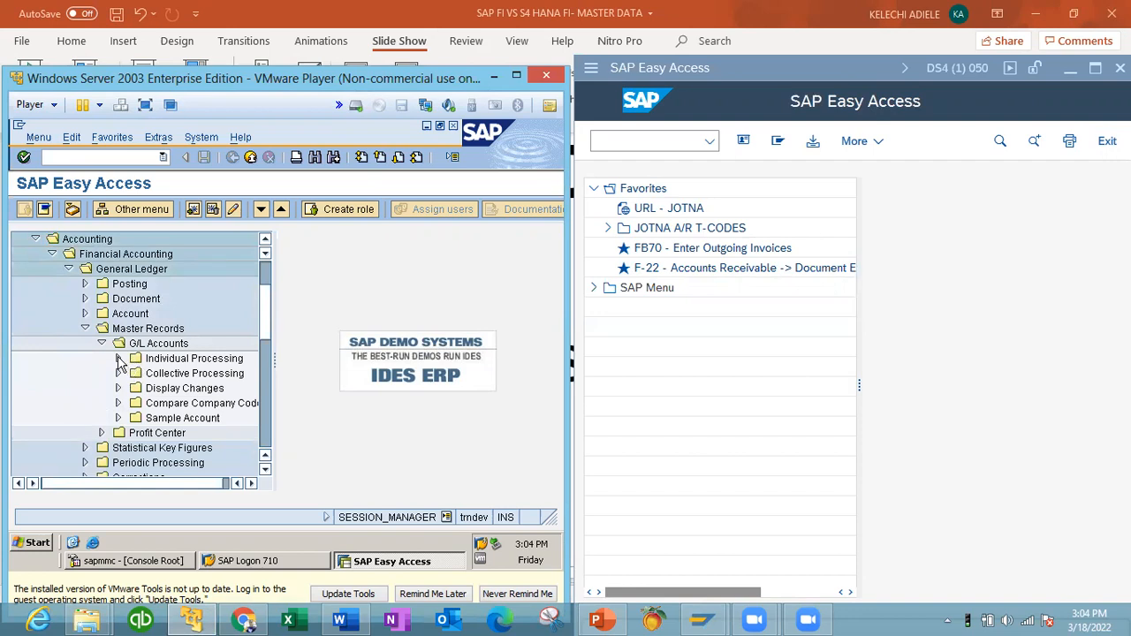
pyautogui.click(118, 358)
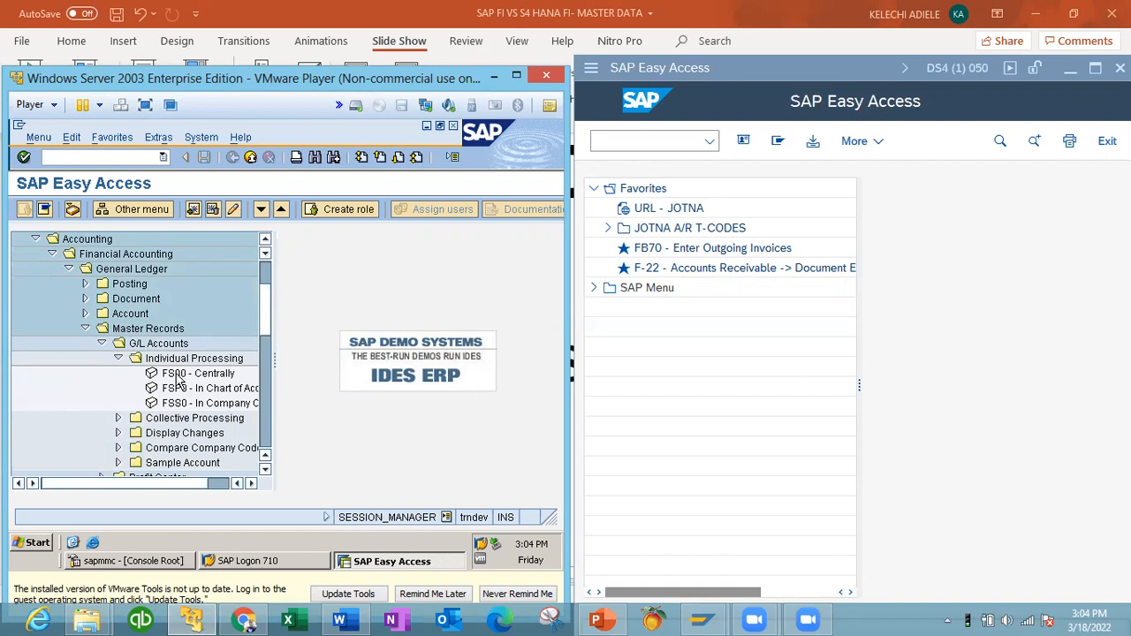
# Collapse the ECC Master Records folder and look through the transactions in the General Ledger Posting folder.
pyautogui.click(102, 344)
pyautogui.click(86, 329)
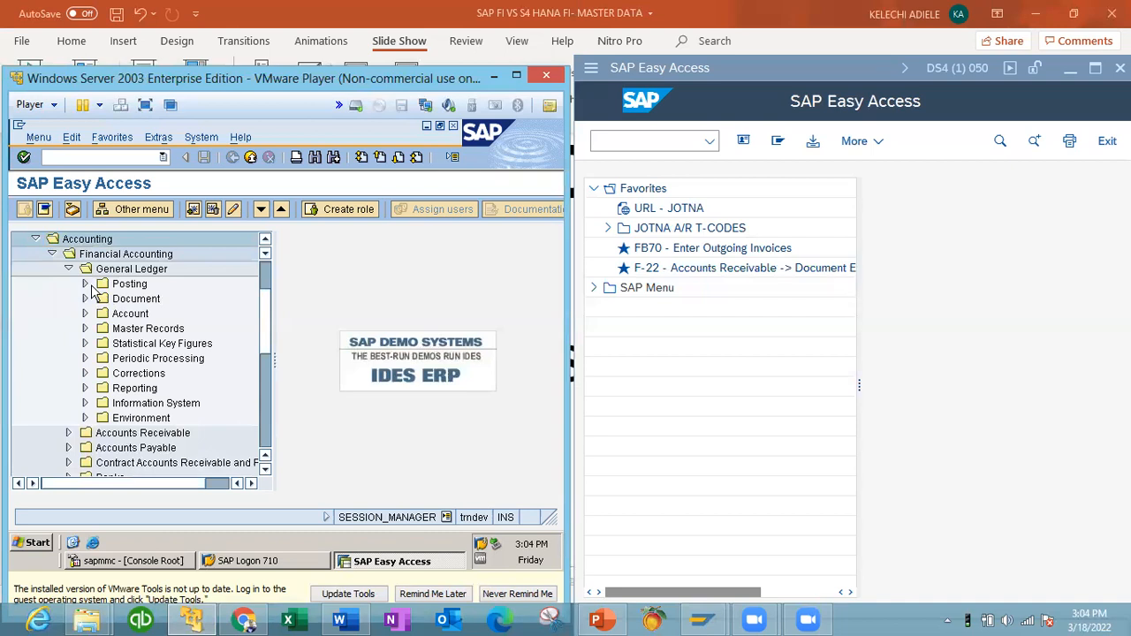
pyautogui.click(86, 284)
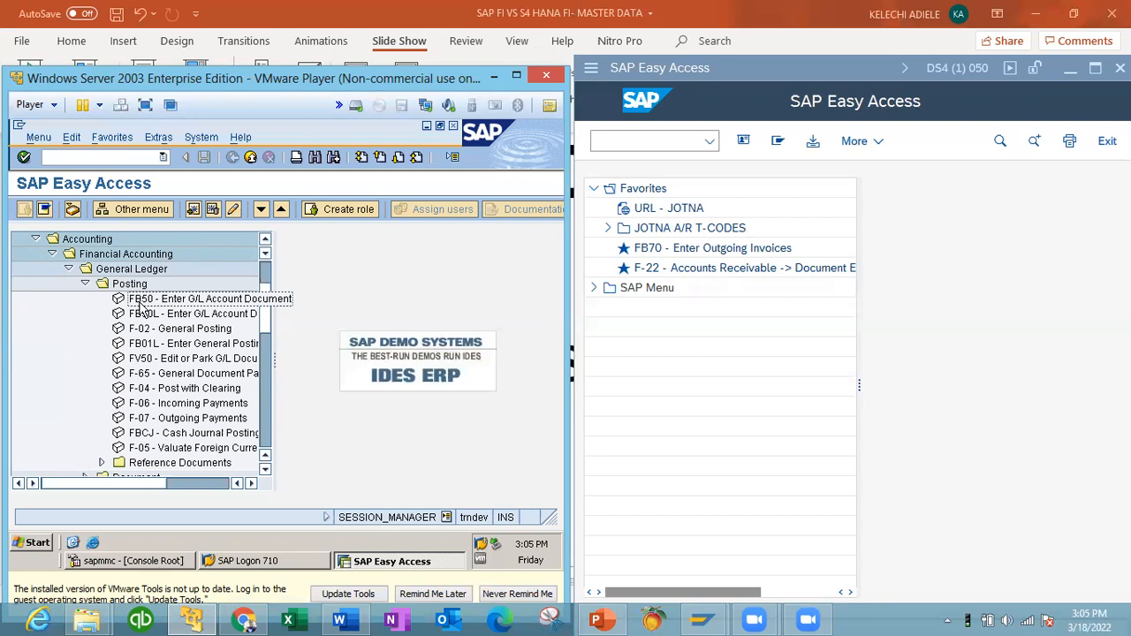
pyautogui.click(86, 283)
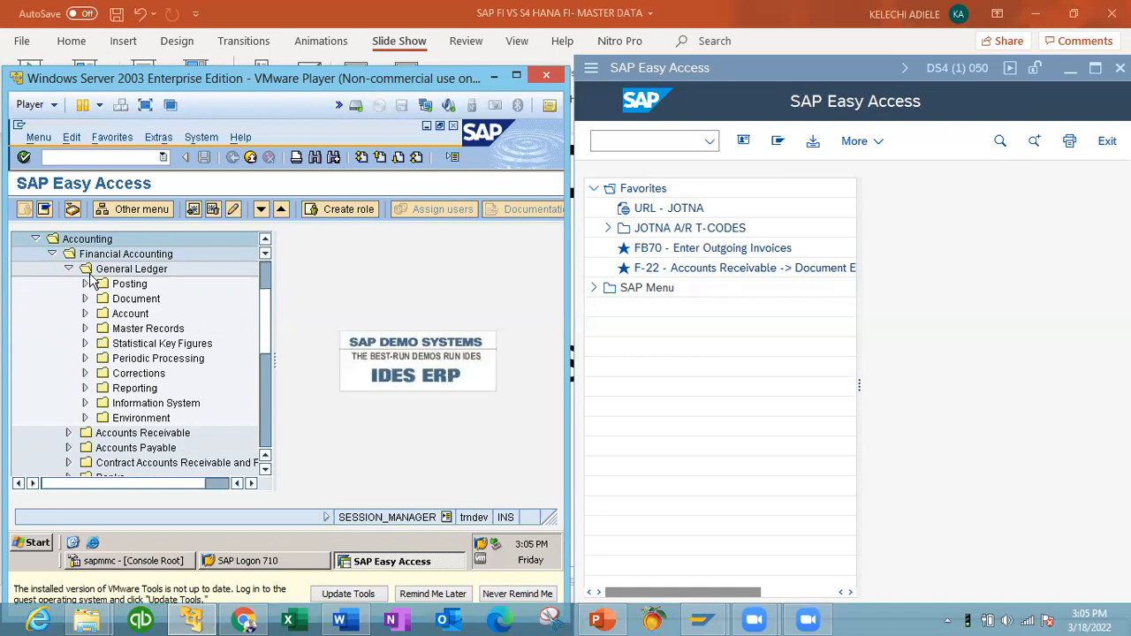
# Open transaction FS00 - Centrally from the General Ledger master records for G/L accounts in the ECC menu.
pyautogui.click(85, 329)
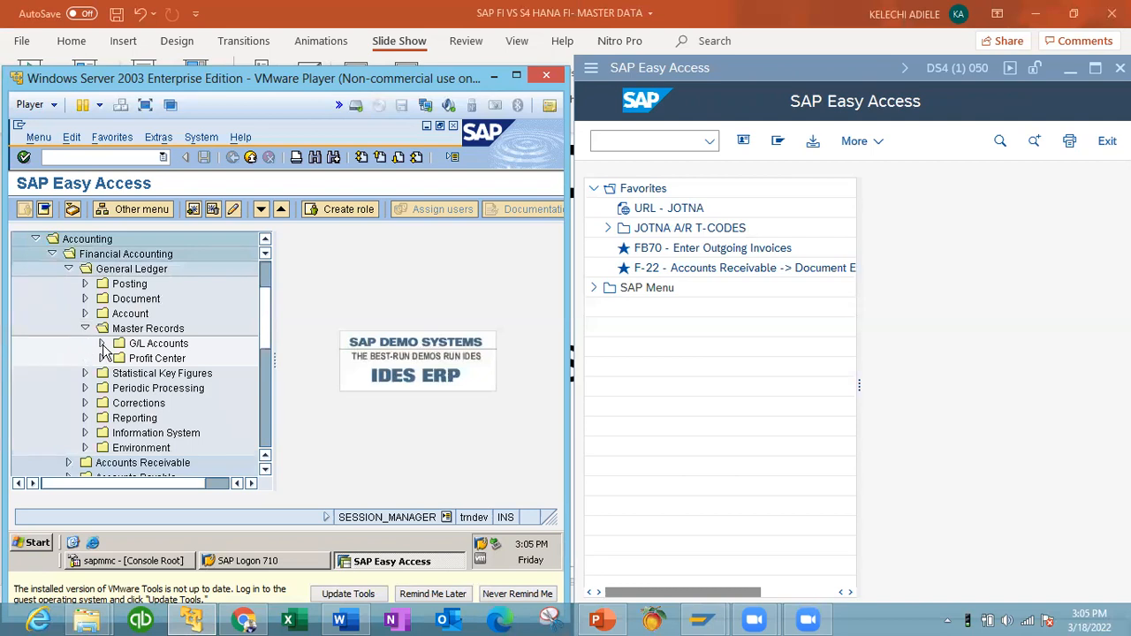
pyautogui.click(102, 344)
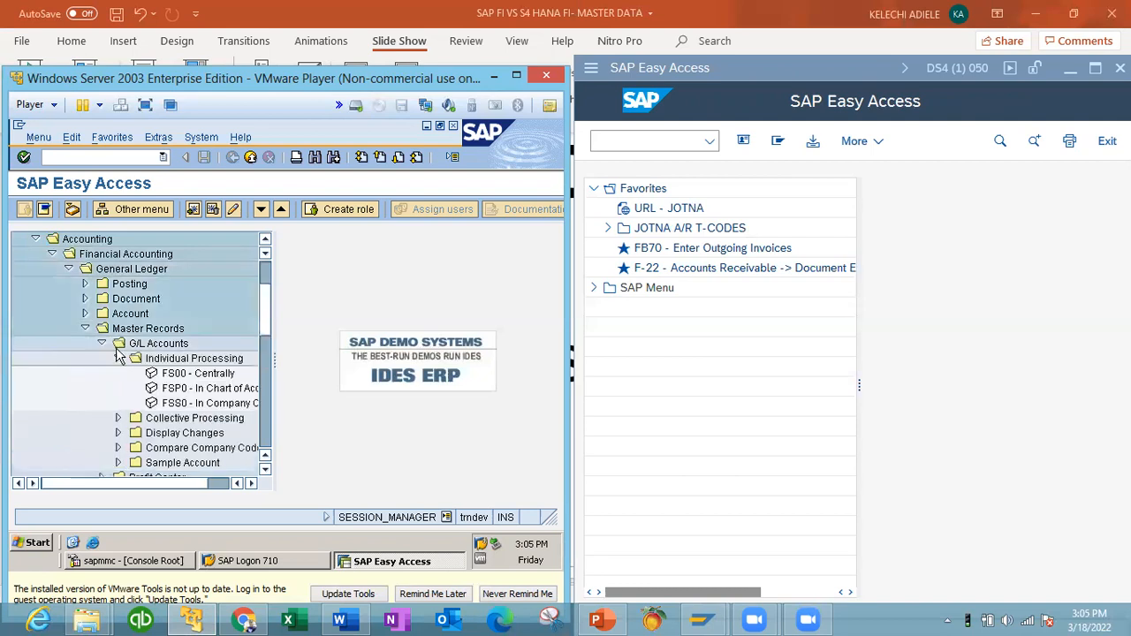
pyautogui.click(191, 376)
pyautogui.doubleClick(191, 375)
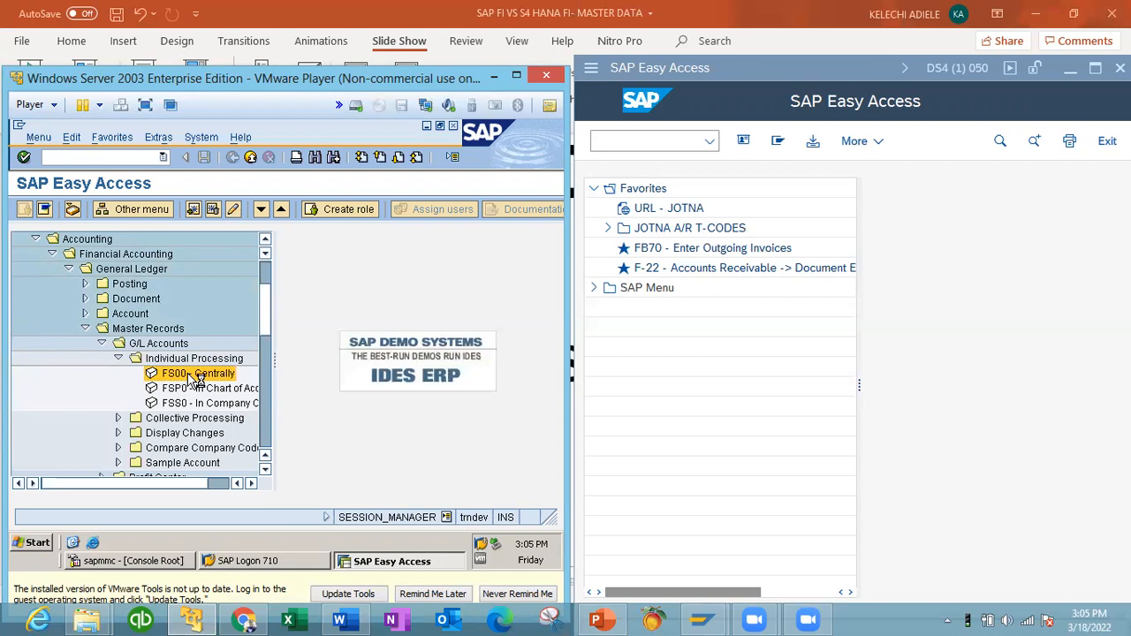
# Open FS00 - Centrally in S/4HANA from the General Ledger master records, under G/L Accounts, Individual Processing.
pyautogui.click(595, 289)
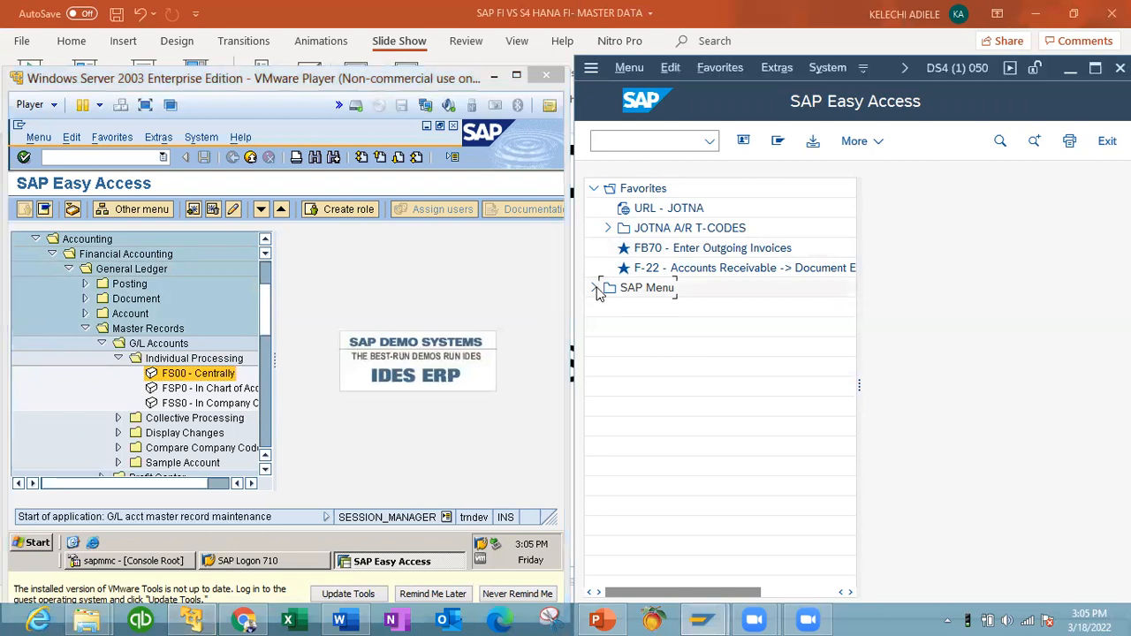
pyautogui.click(594, 289)
pyautogui.click(609, 388)
pyautogui.click(622, 407)
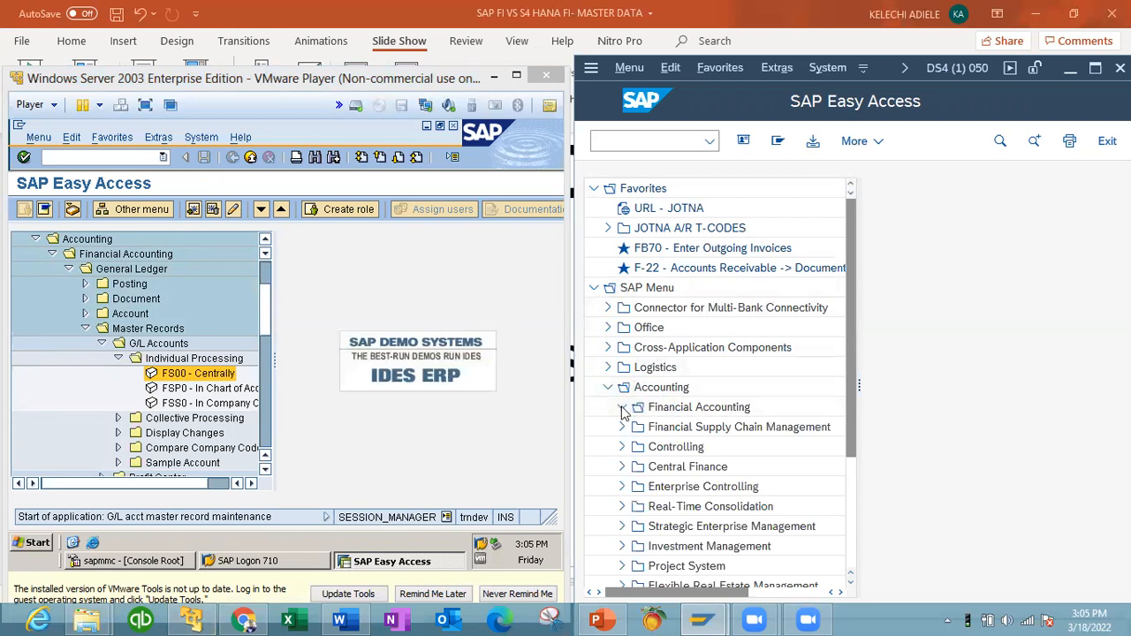
pyautogui.click(636, 427)
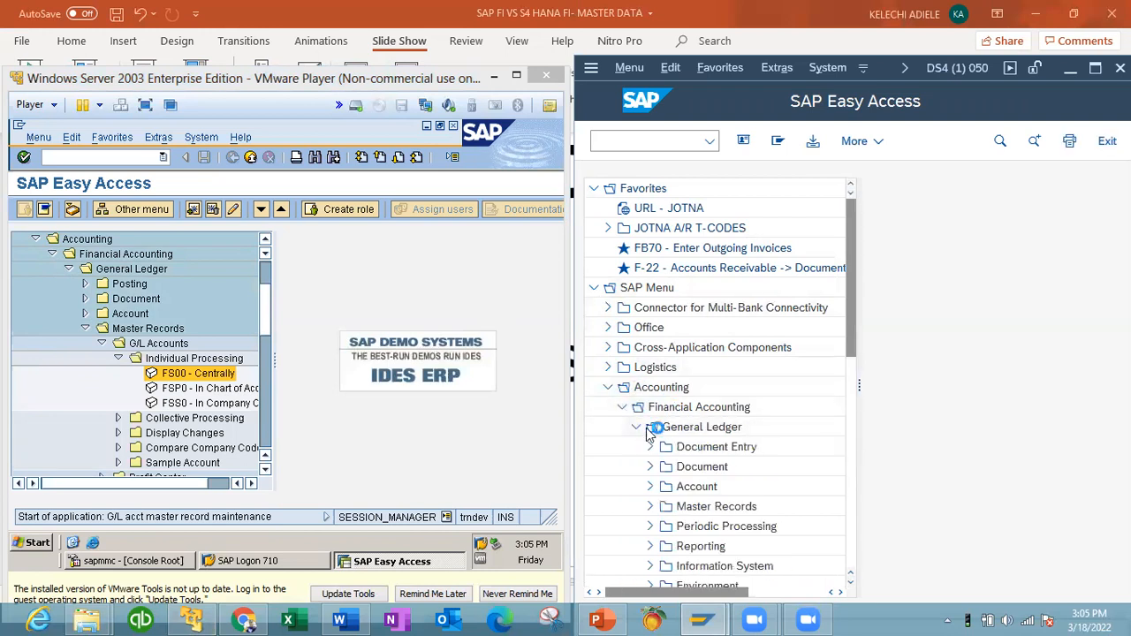
pyautogui.moveTo(855, 324); pyautogui.dragTo(855, 365)
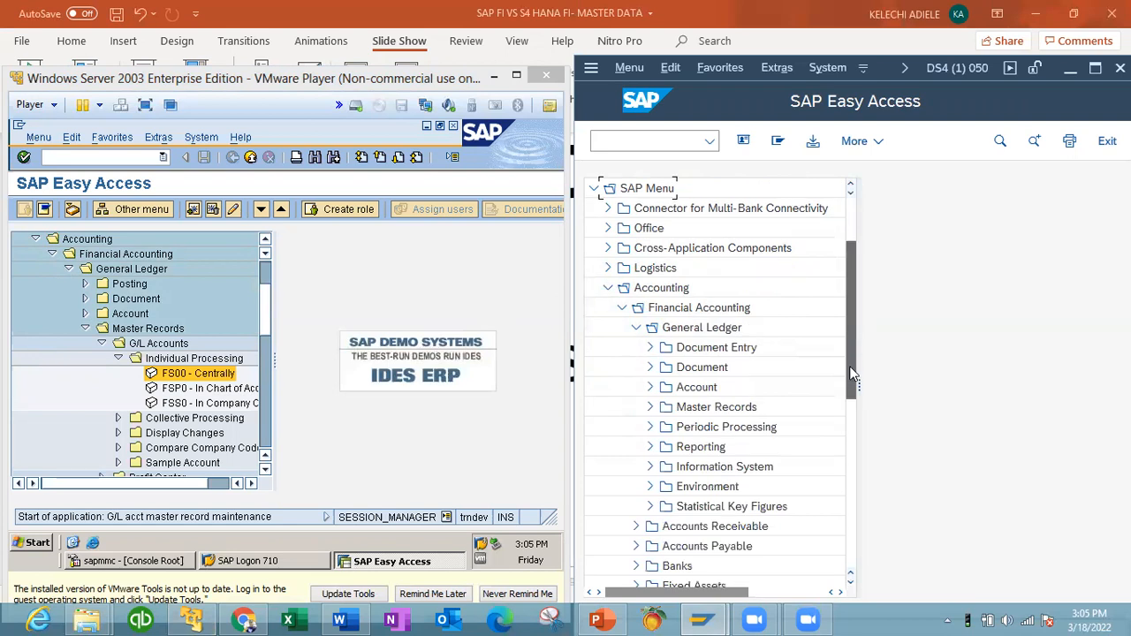
pyautogui.click(651, 408)
pyautogui.click(664, 427)
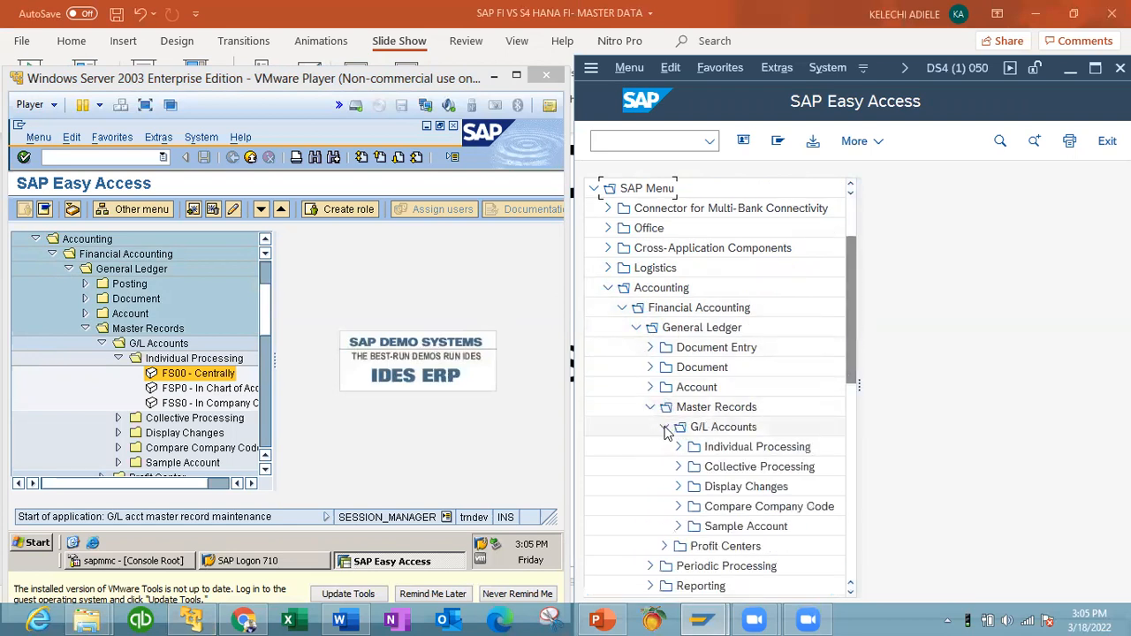
pyautogui.click(678, 446)
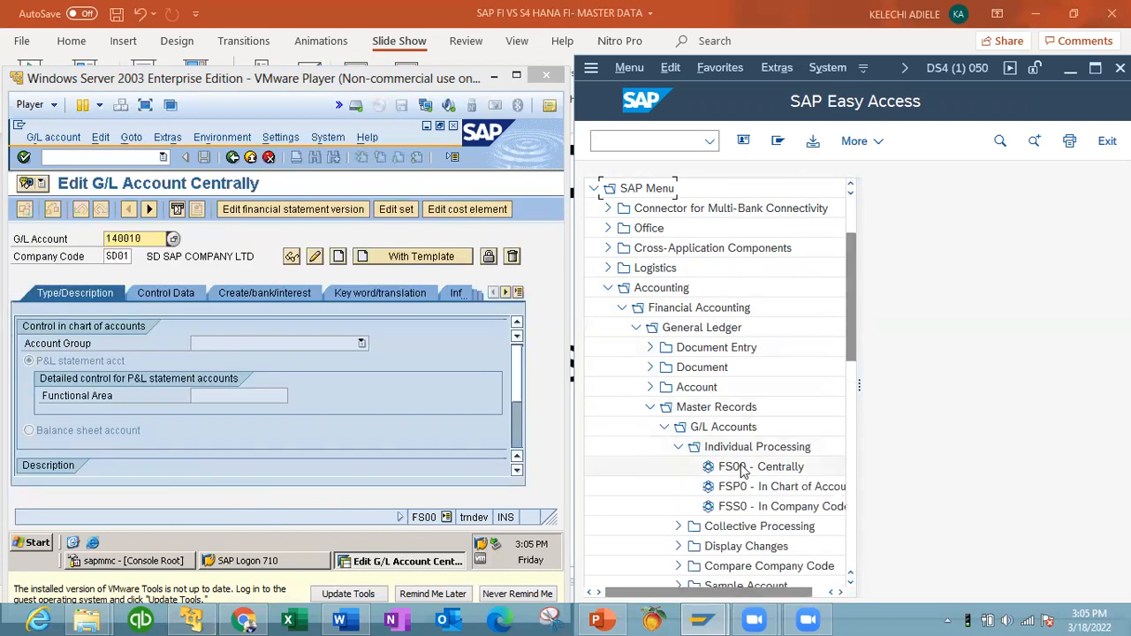
pyautogui.doubleClick(740, 468)
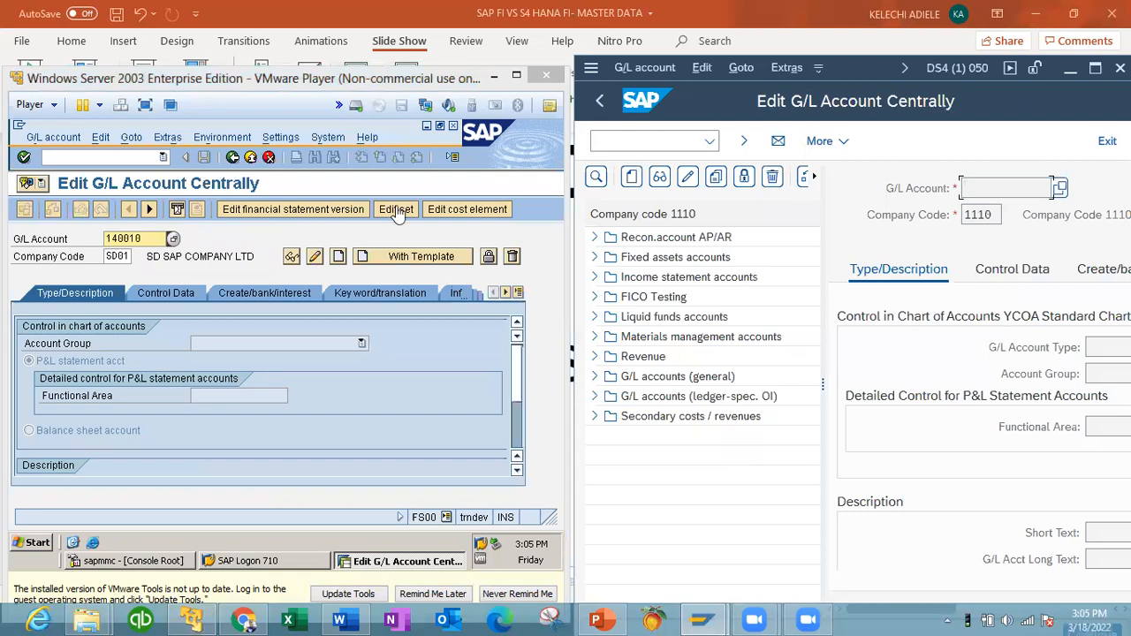
# Set the ECC navigation settings to display accounts in a navigation tree, and restart FS00 - Centrally.
pyautogui.click(291, 155)
pyautogui.click(282, 138)
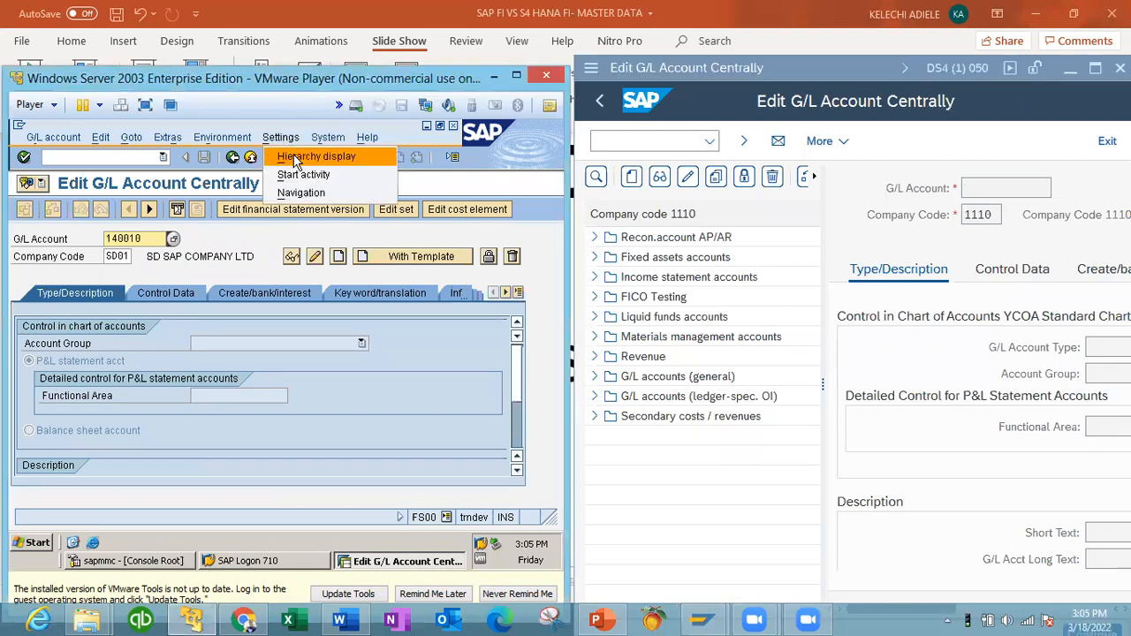
pyautogui.click(311, 189)
pyautogui.click(247, 314)
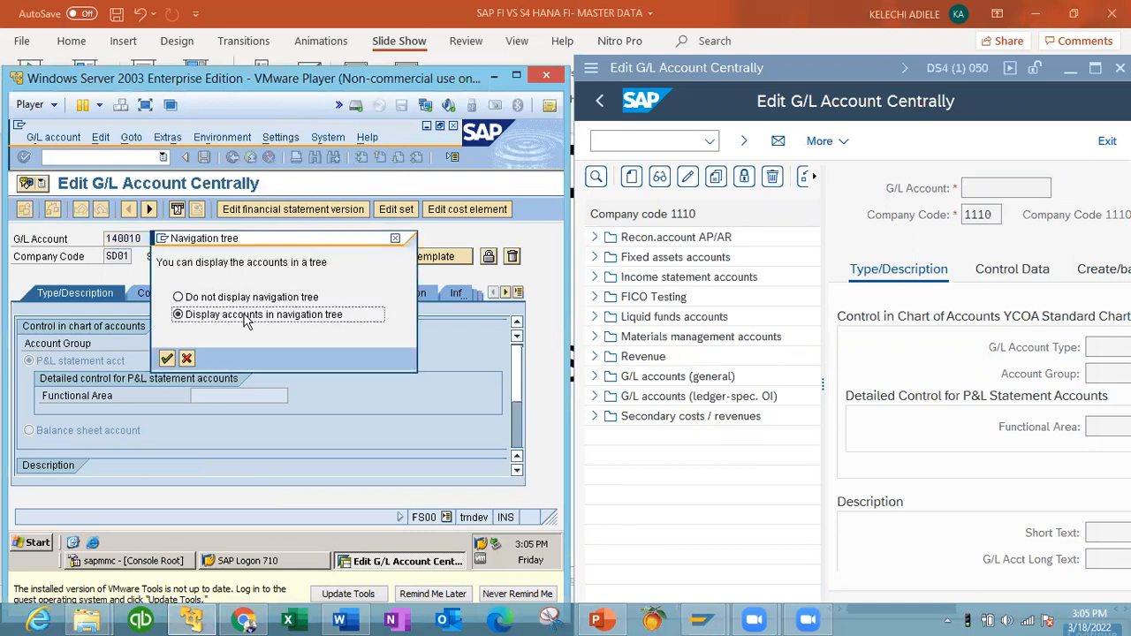
pyautogui.click(167, 358)
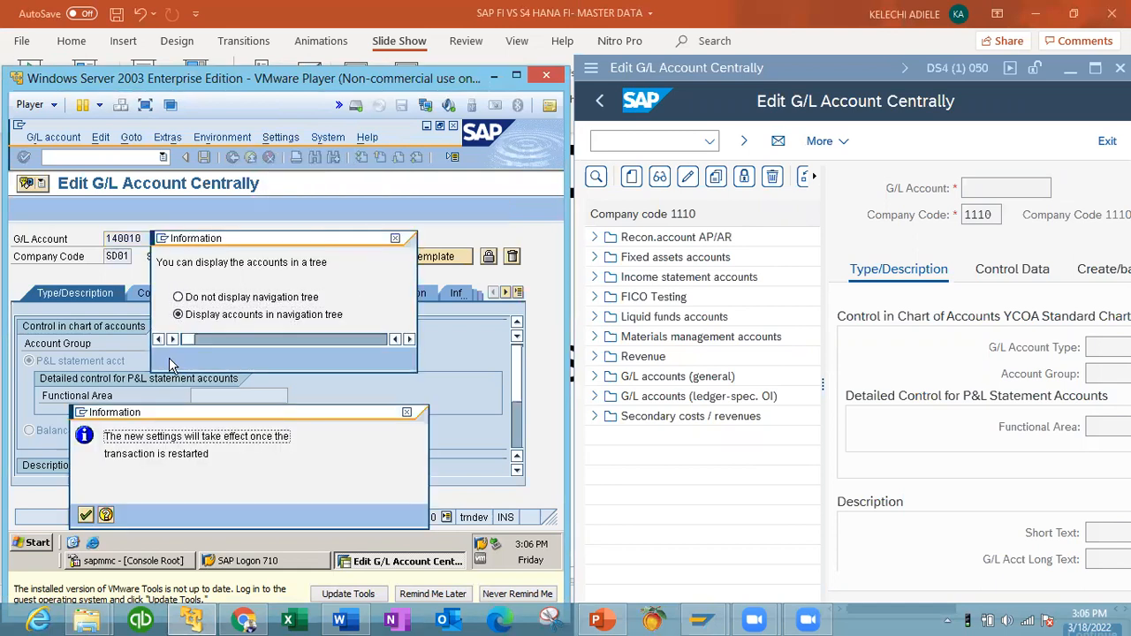
pyautogui.press('Return')
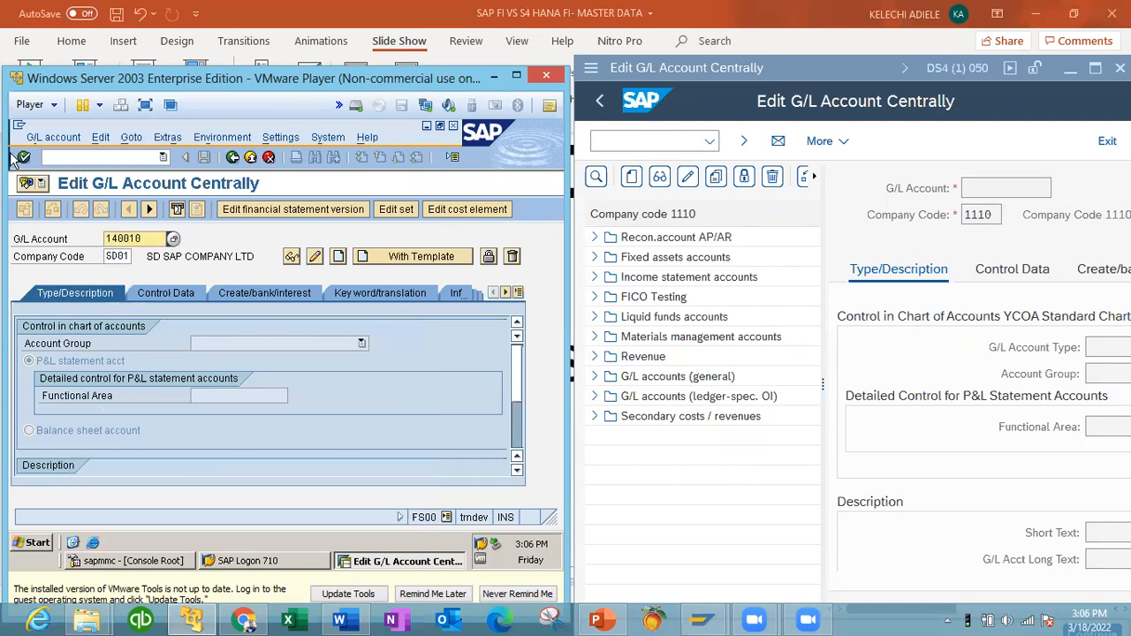
pyautogui.press('F3')
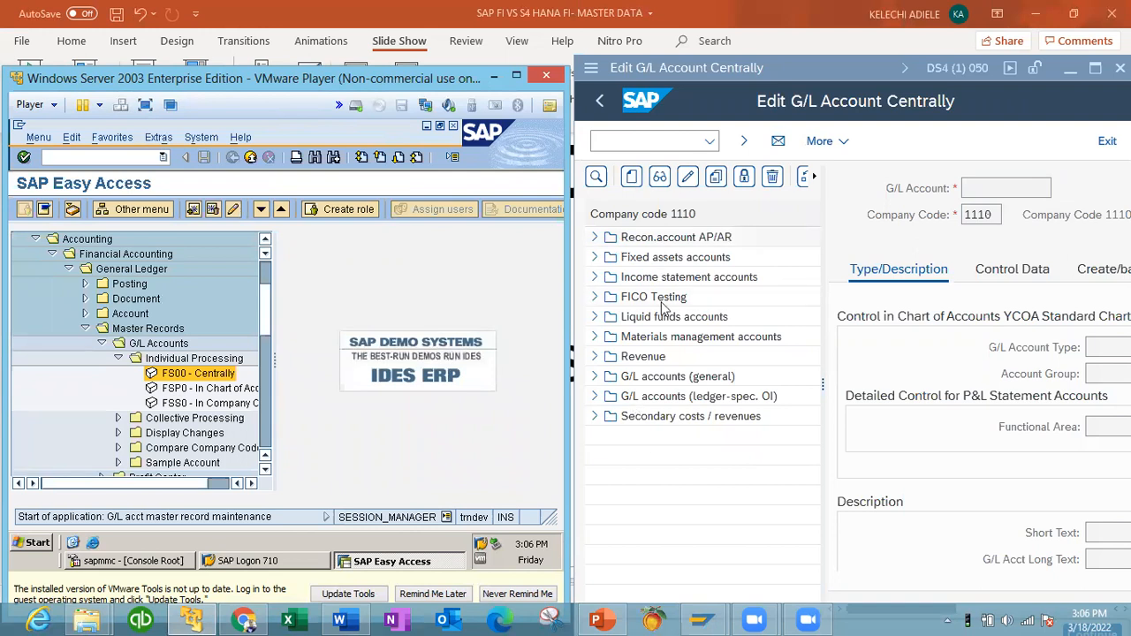
pyautogui.doubleClick(177, 378)
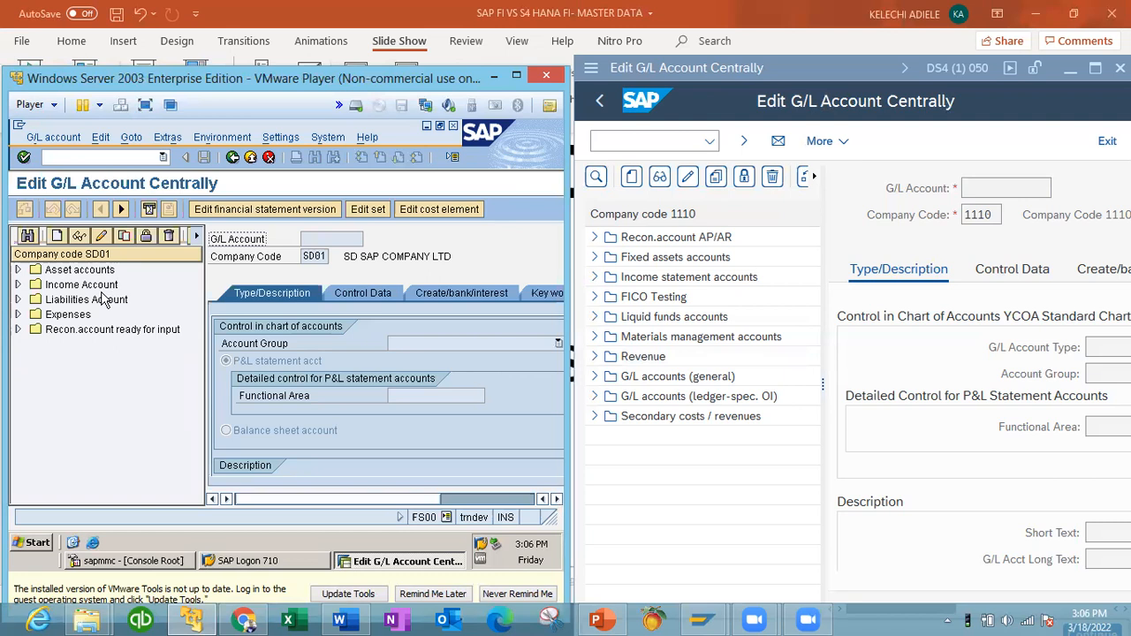
# Expand Asset accounts in ECC and Fixed assets accounts in S/4HANA, and start creating a G/L account in S/4HANA.
pyautogui.click(18, 273)
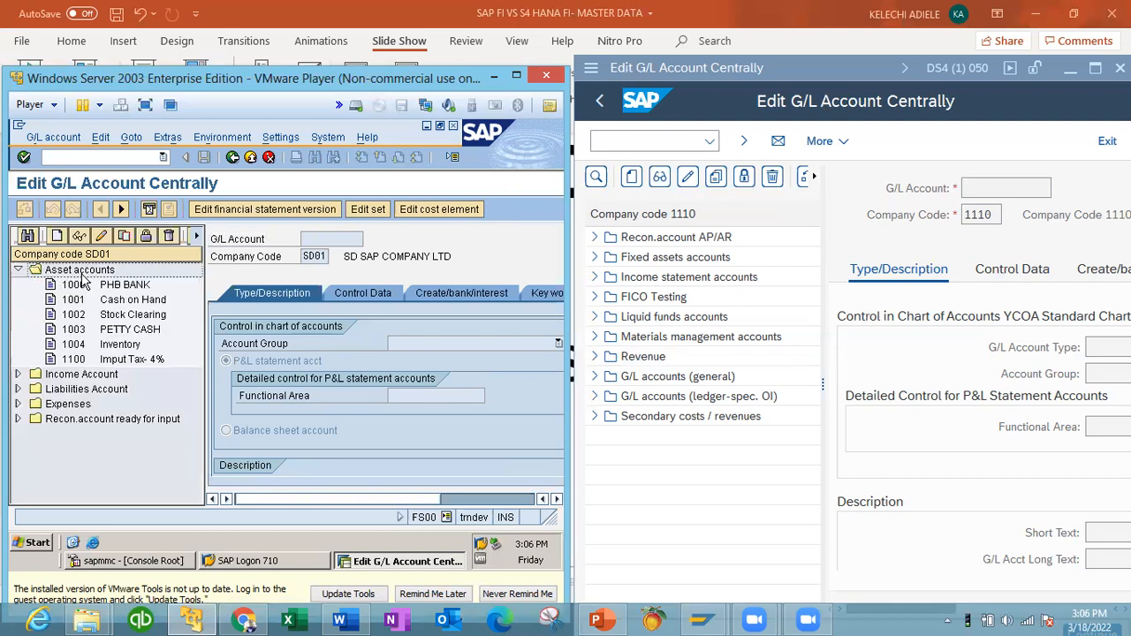
pyautogui.click(595, 257)
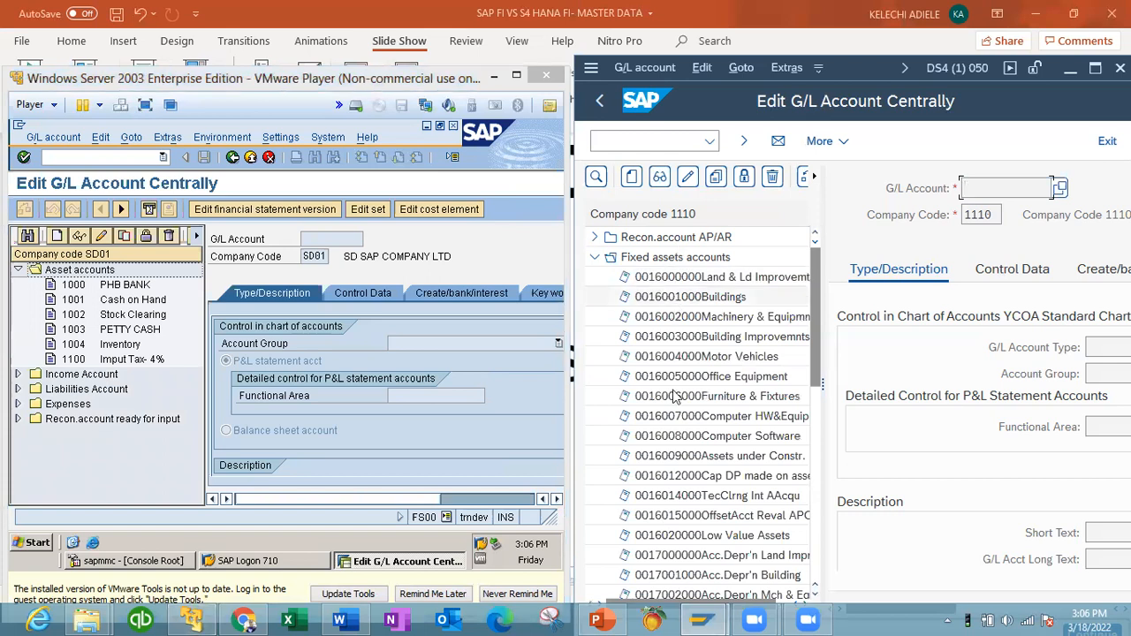
pyautogui.click(633, 180)
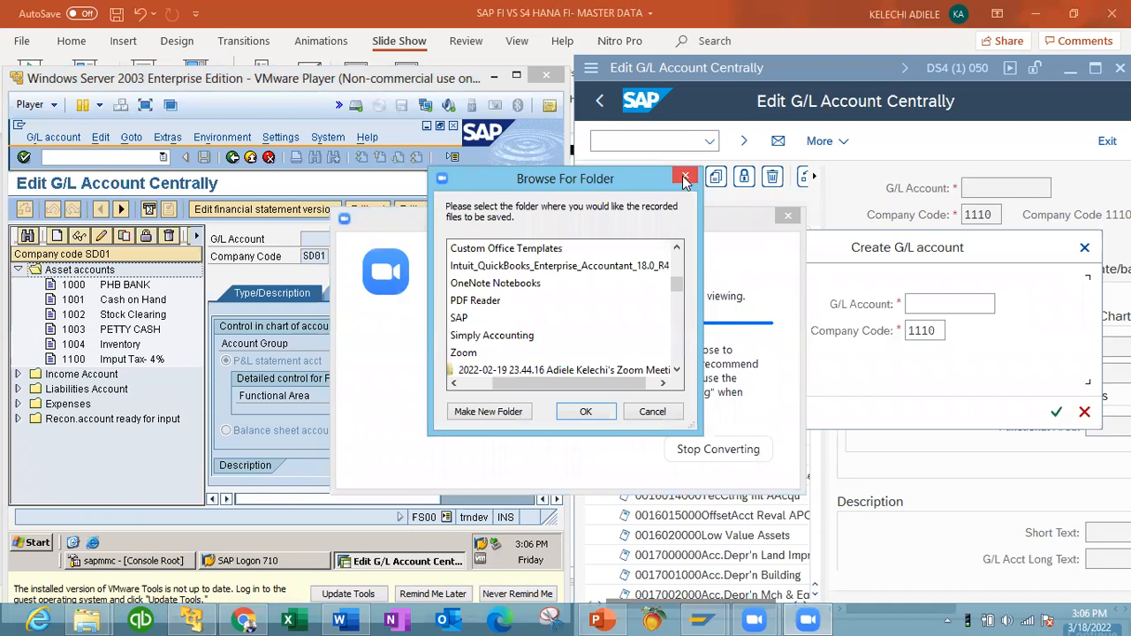
# Dismiss the Zoom folder selection and recording conversion windows, and minimise the recording's folder window.
pyautogui.click(686, 176)
pyautogui.click(787, 218)
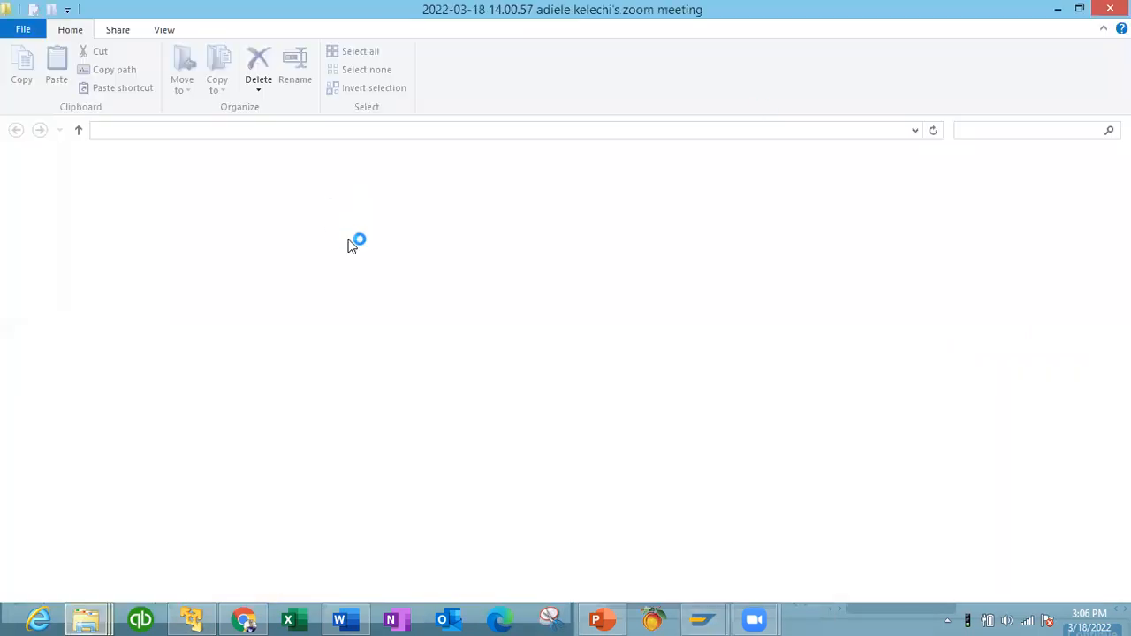
pyautogui.click(1058, 8)
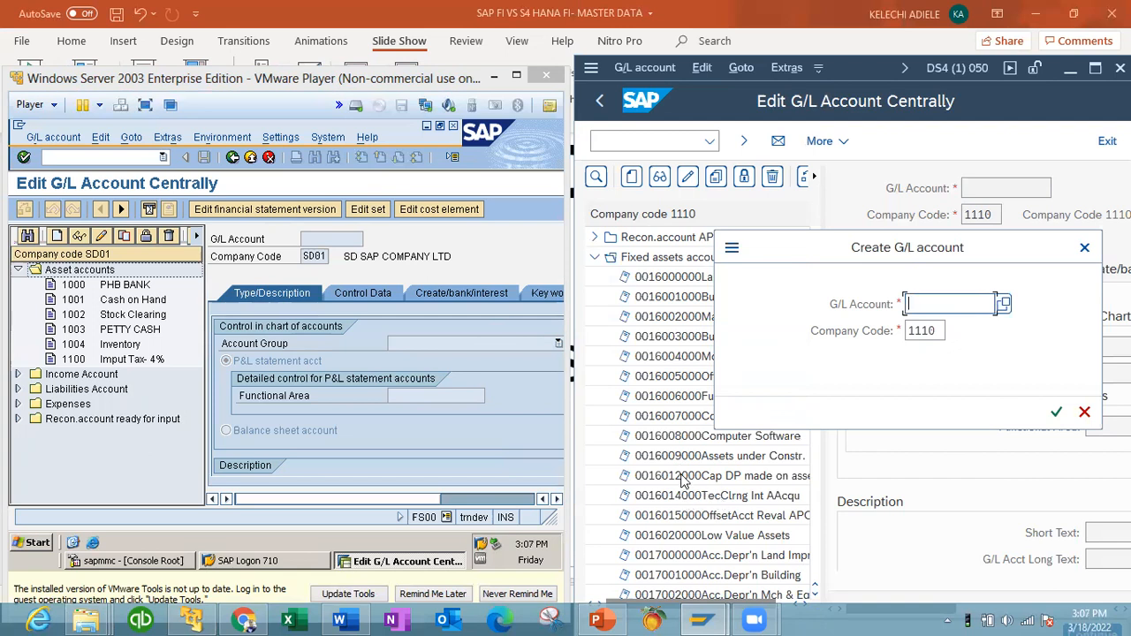
# Start creating G/L account 1006 in ECC company code SD01 and G/L account 1650 in S/4HANA company code 1110.
pyautogui.write('16500')
pyautogui.click(55, 236)
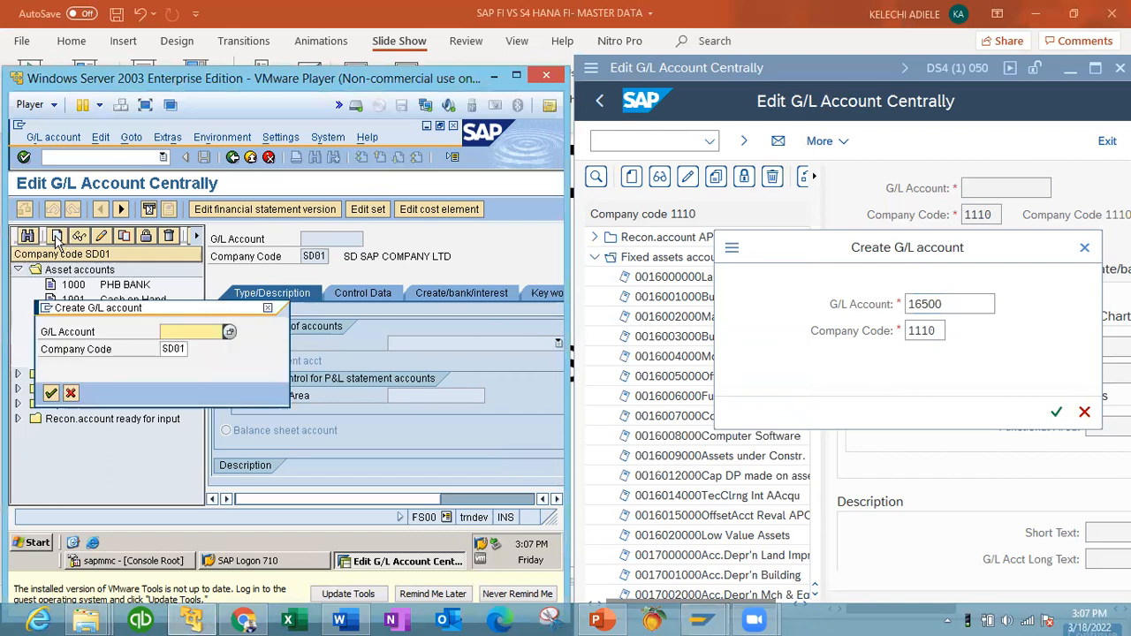
pyautogui.moveTo(181, 313); pyautogui.dragTo(199, 400)
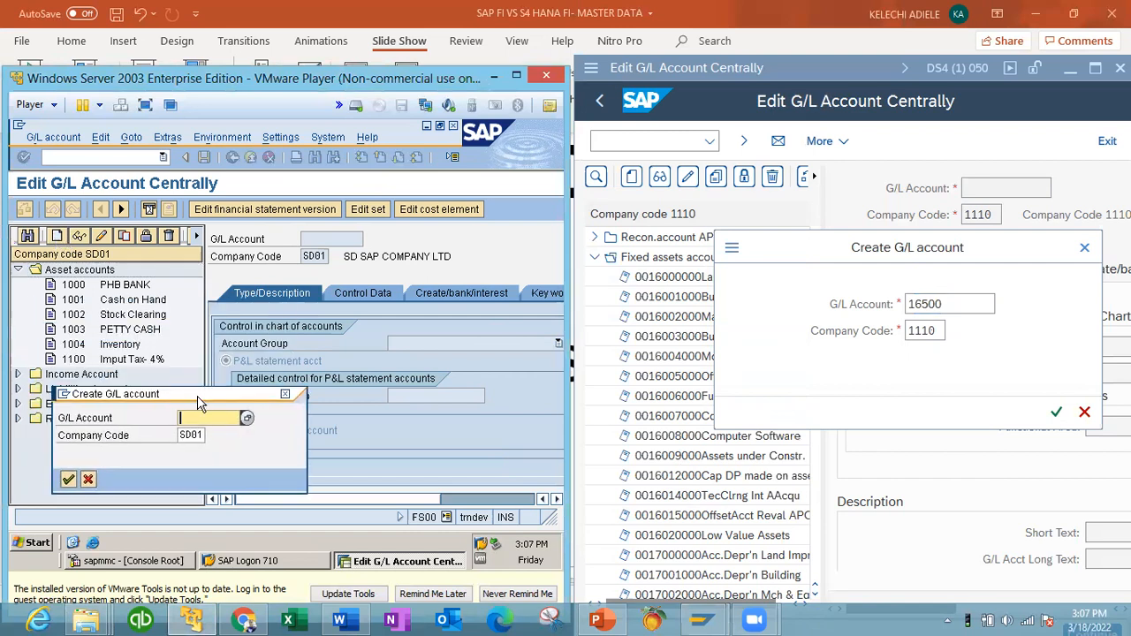
pyautogui.write('100')
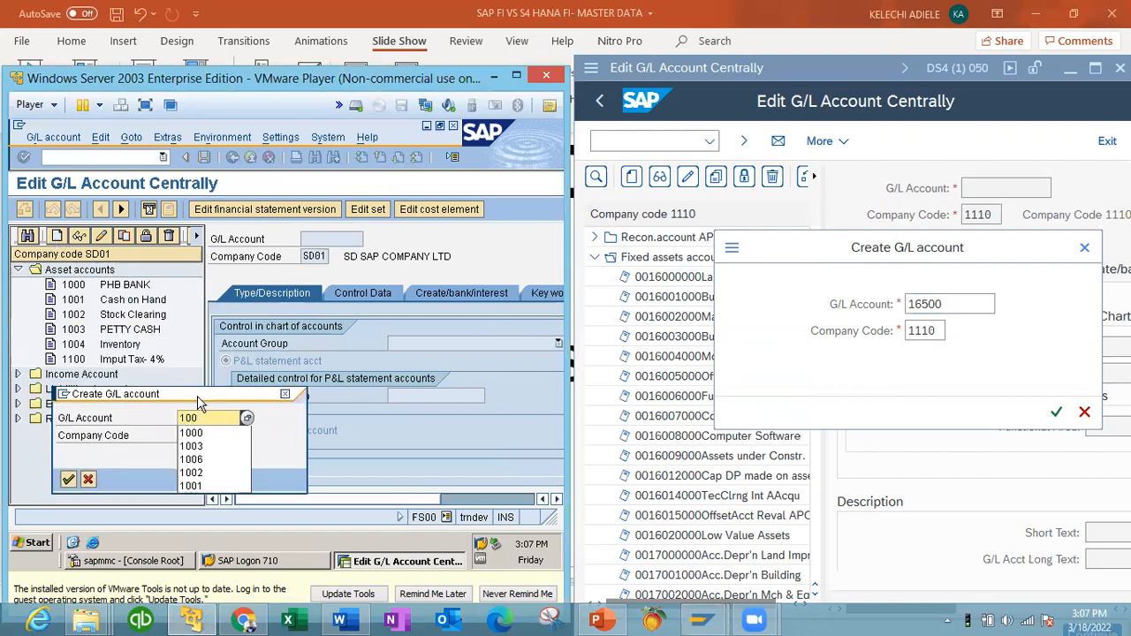
pyautogui.write('6')
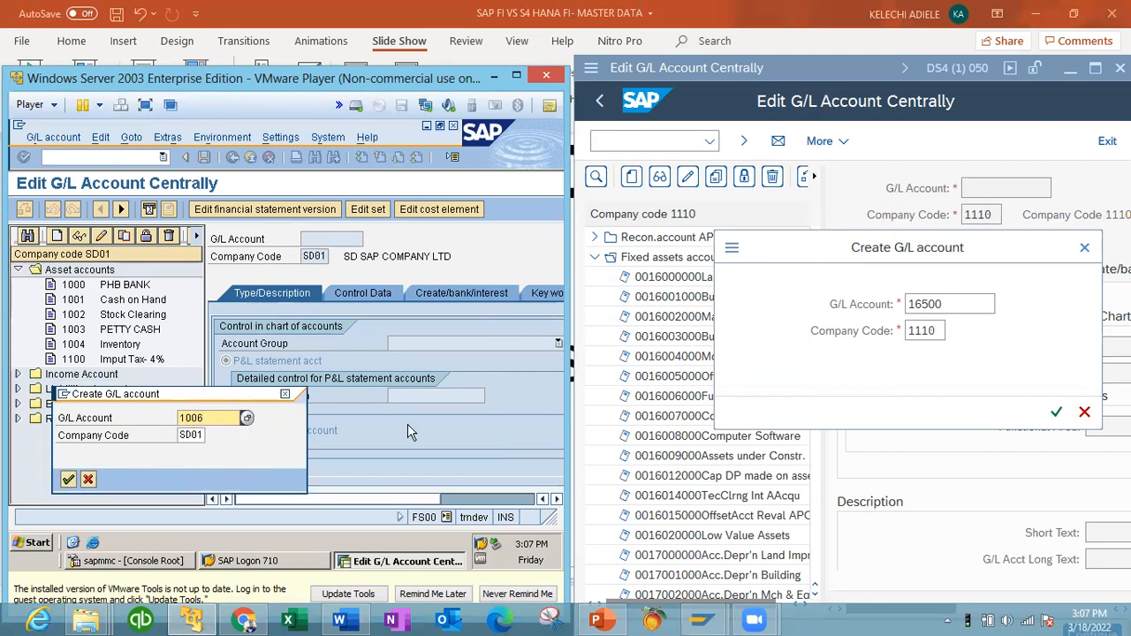
pyautogui.click(939, 305)
pyautogui.press('BackSpace')
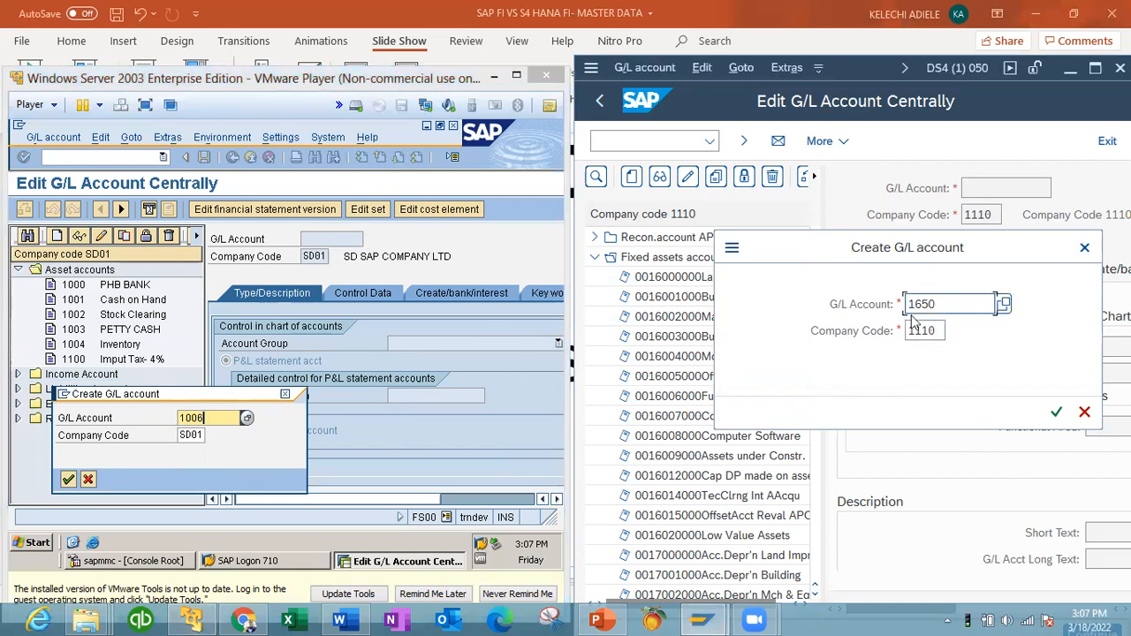
pyautogui.click(68, 480)
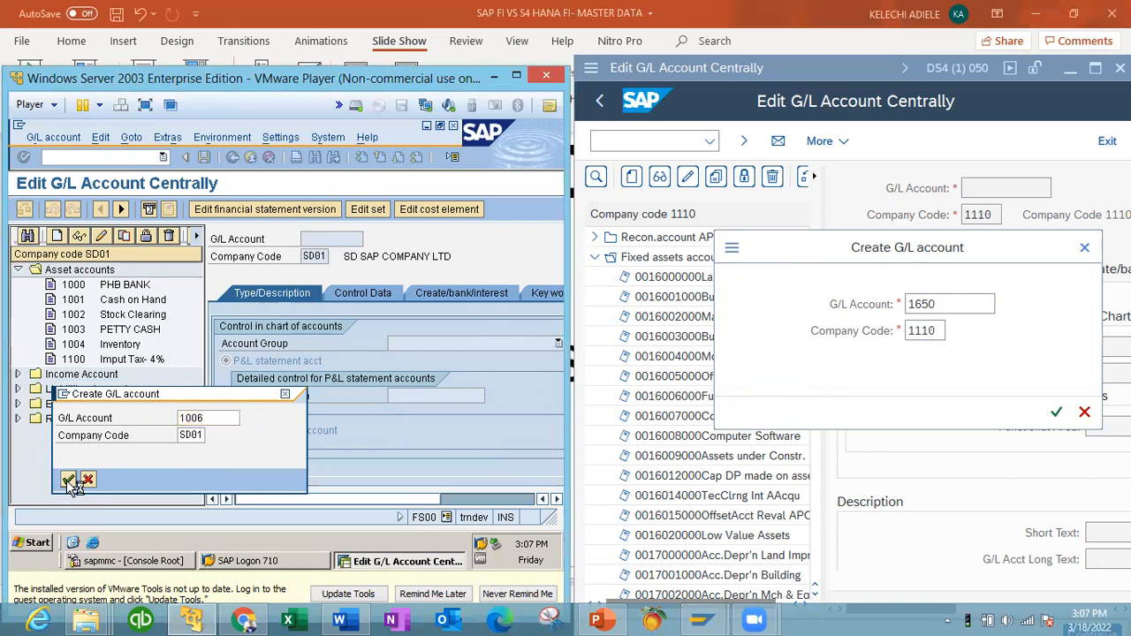
pyautogui.click(1056, 415)
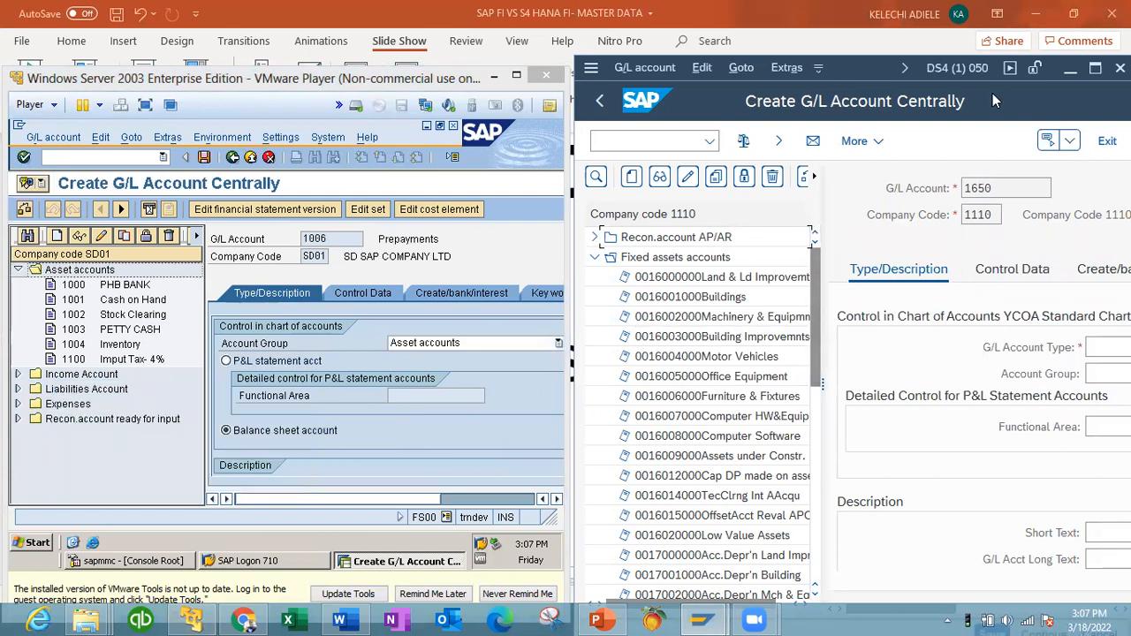
# Look through the S/4HANA account tree's functions and narrow the tree to give the G/L account form more room.
pyautogui.click(813, 176)
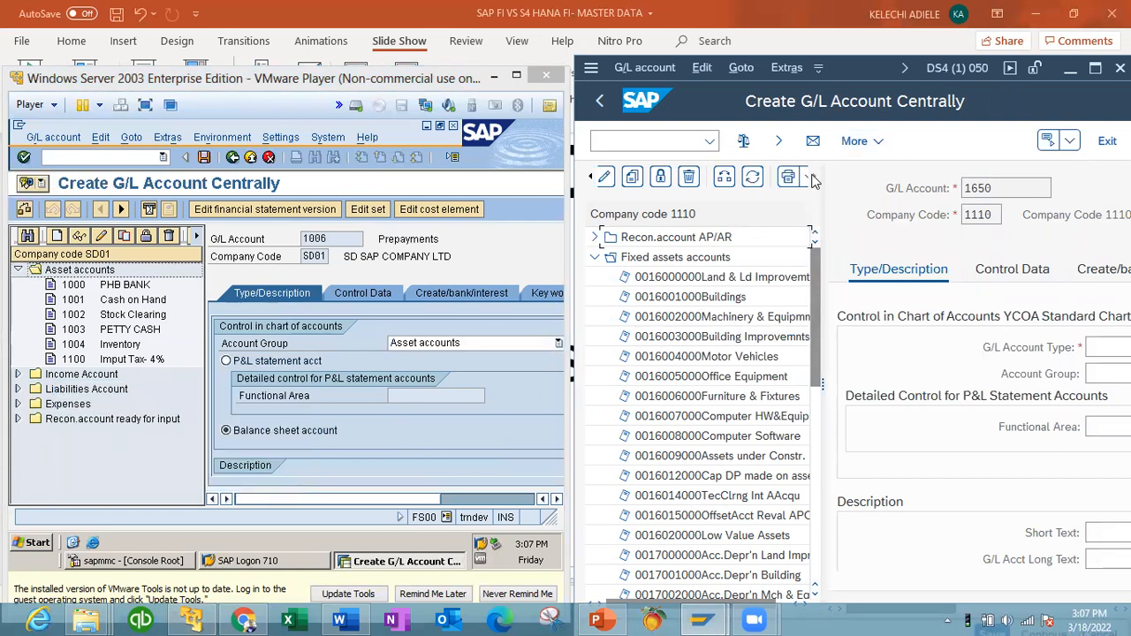
pyautogui.click(592, 177)
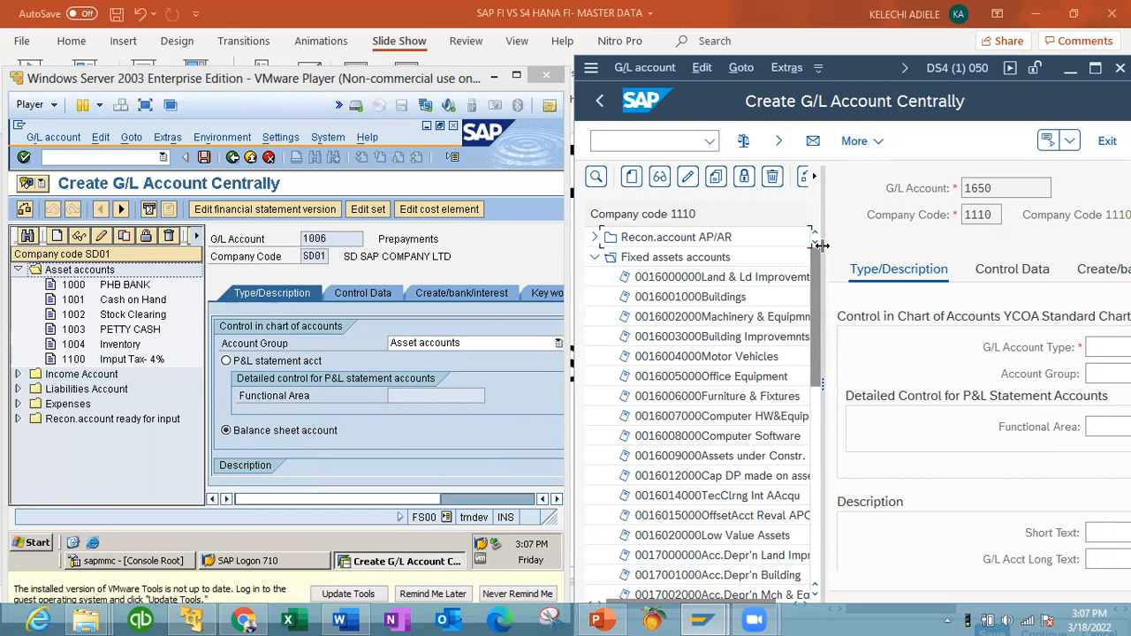
pyautogui.moveTo(820, 245); pyautogui.dragTo(604, 247)
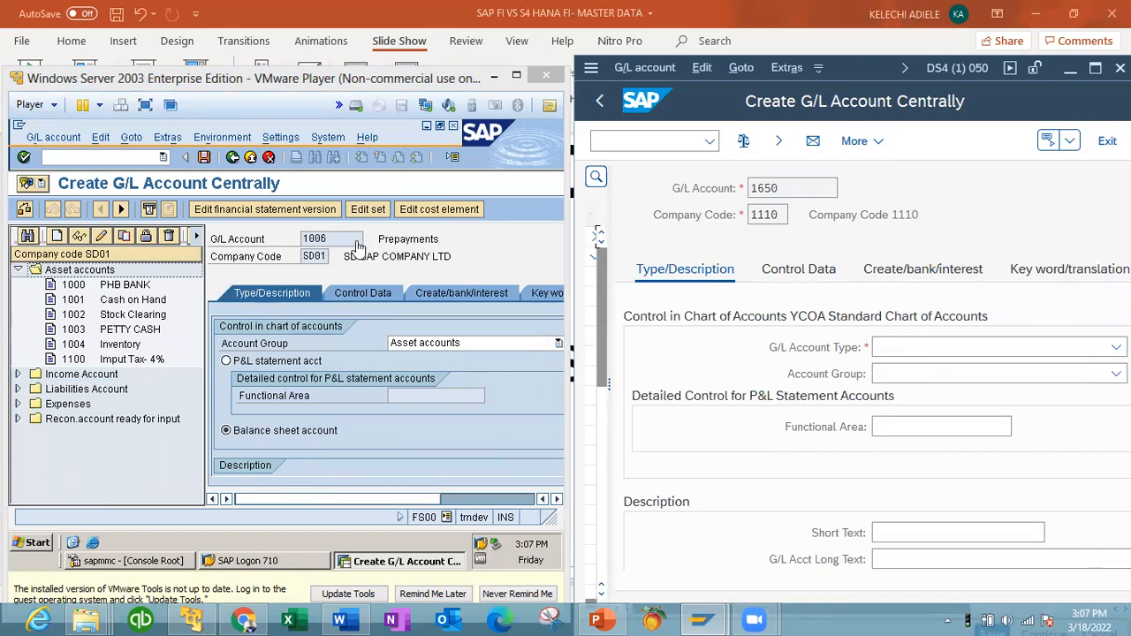
# Try to create G/L account 1100 in ECC company code SD01.
pyautogui.click(58, 239)
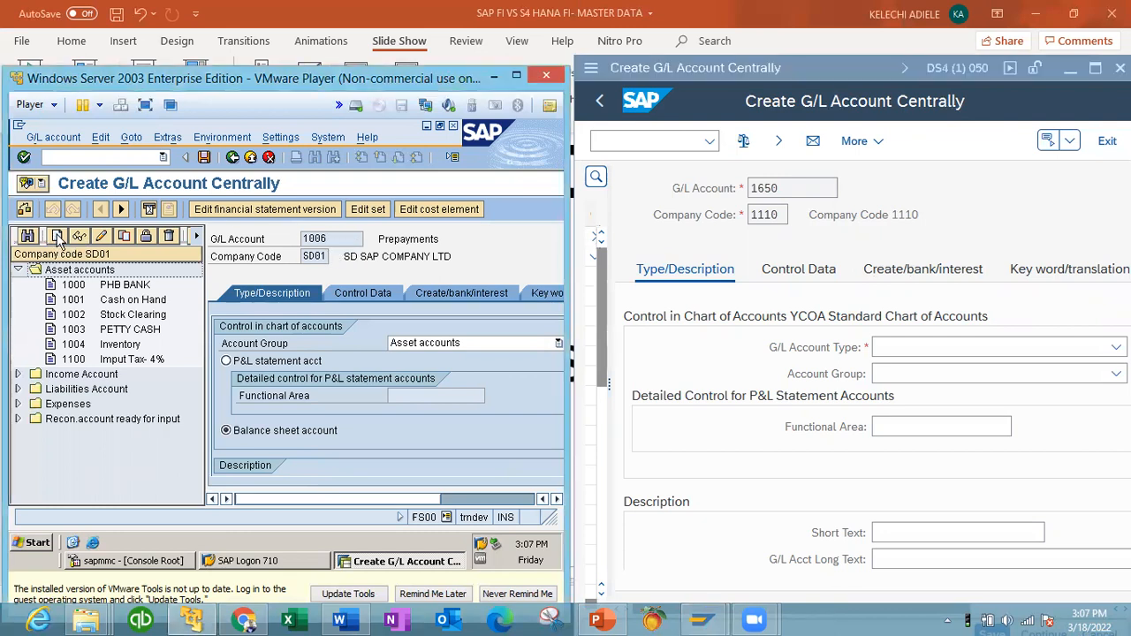
pyautogui.click(162, 332)
pyautogui.write('1100')
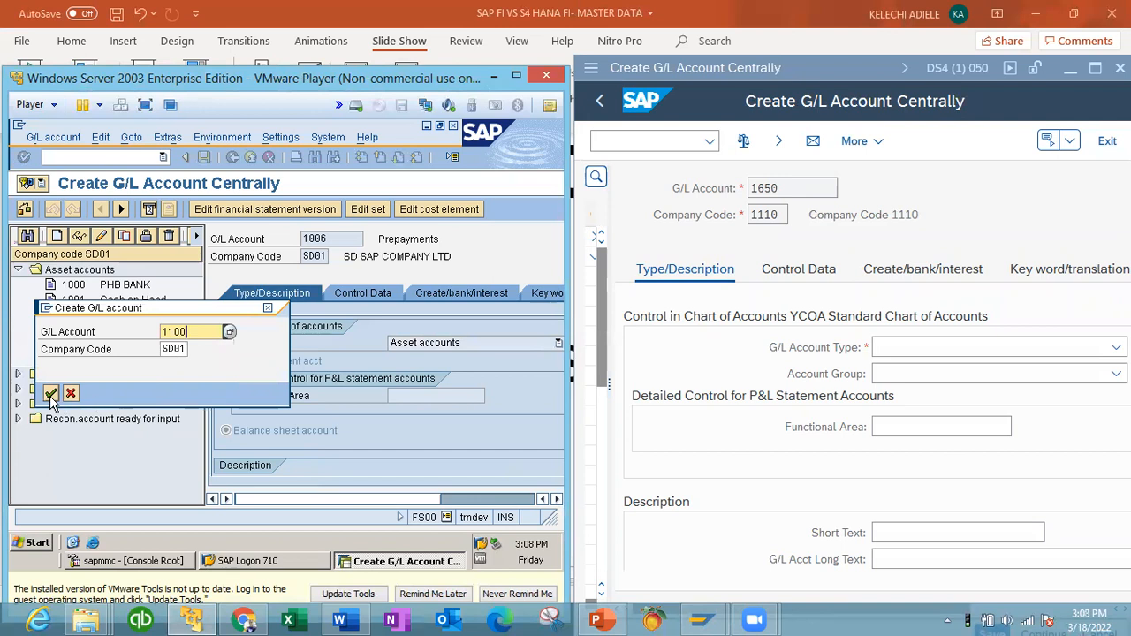
pyautogui.click(51, 396)
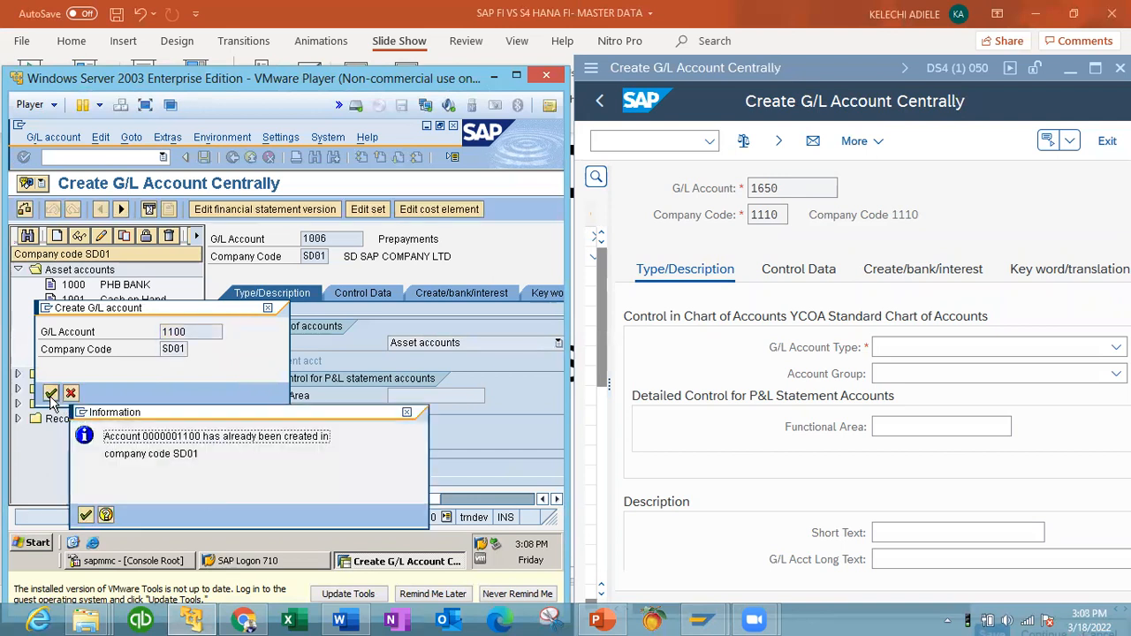
pyautogui.click(85, 515)
# Start creating G/L account 1055 in ECC company code SD01.
pyautogui.press('BackSpace')
pyautogui.press('BackSpace')
pyautogui.press('BackSpace')
pyautogui.write('5')
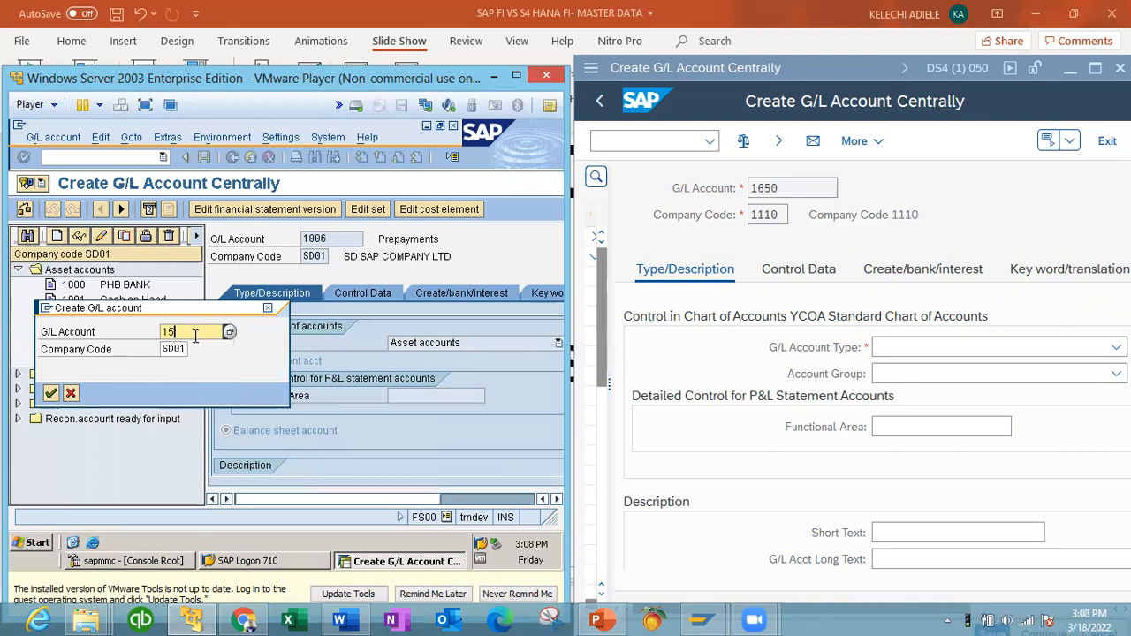
pyautogui.press('BackSpace')
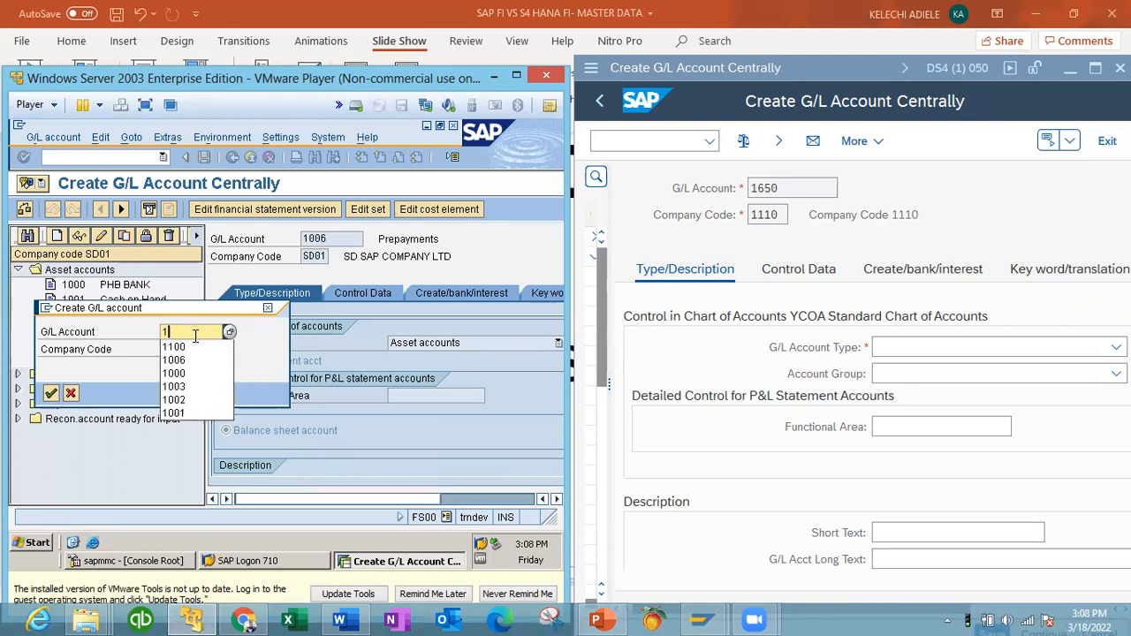
pyautogui.write('1')
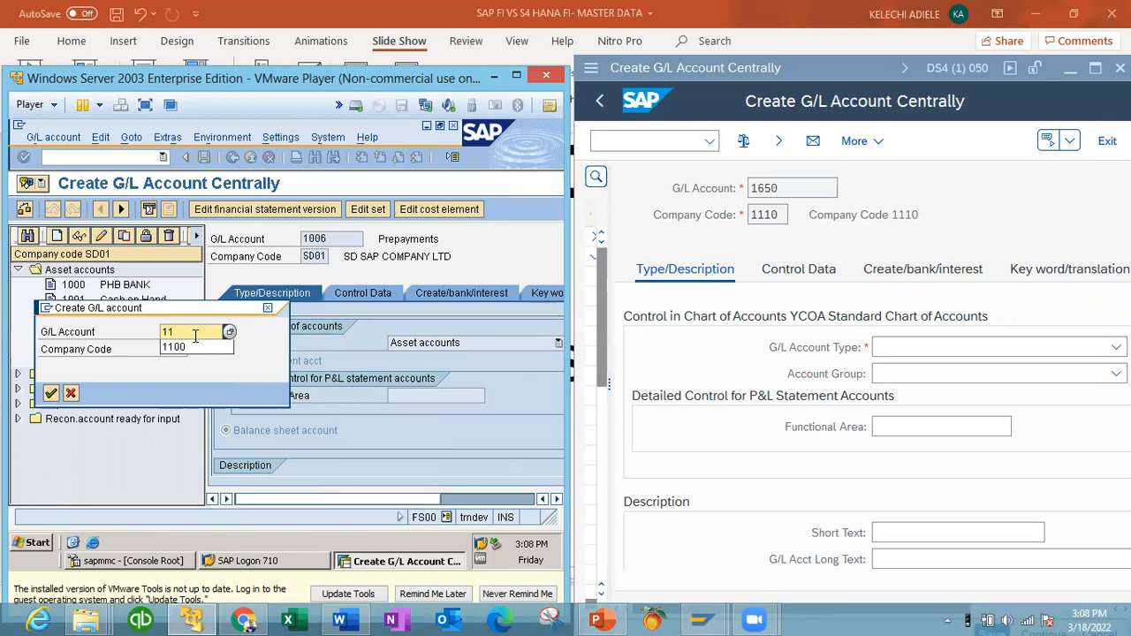
pyautogui.press('BackSpace')
pyautogui.write('0')
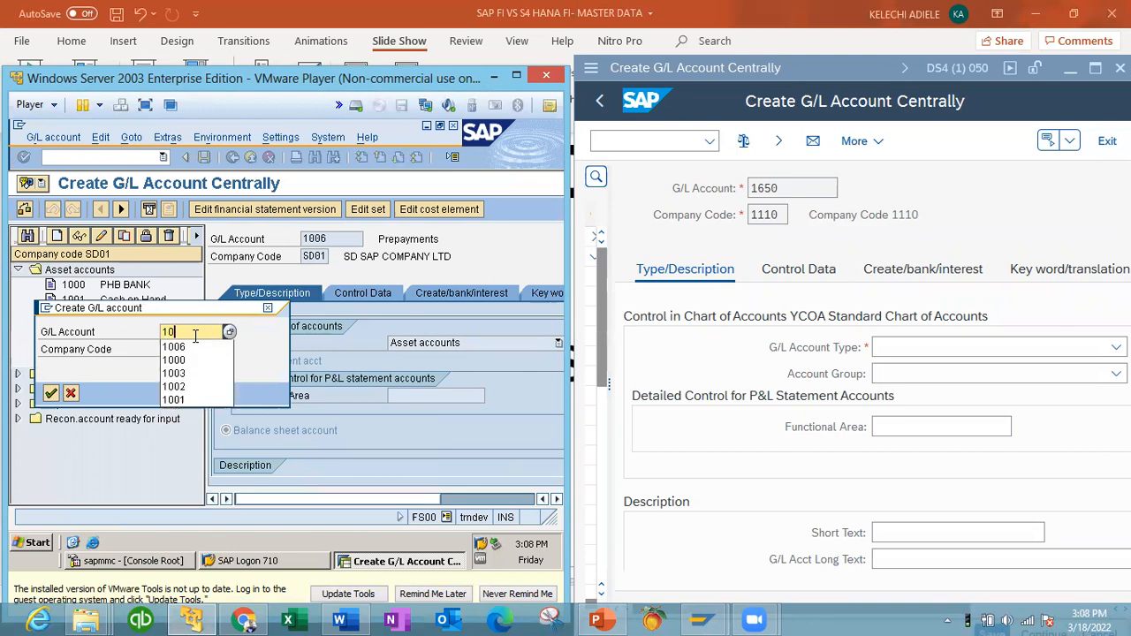
pyautogui.write('55')
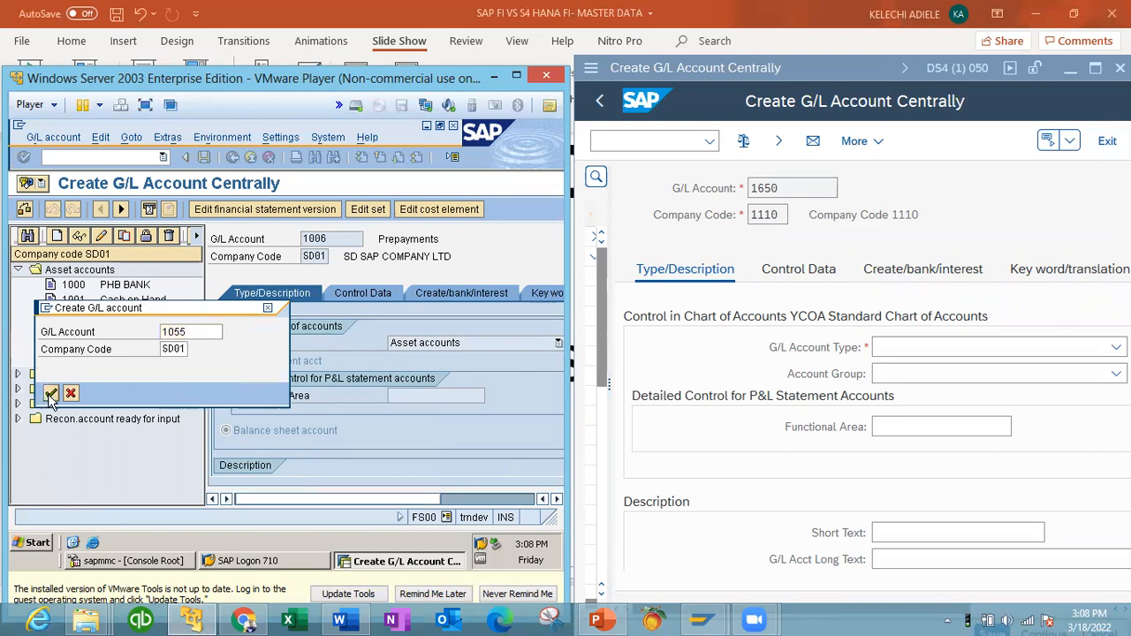
pyautogui.click(50, 394)
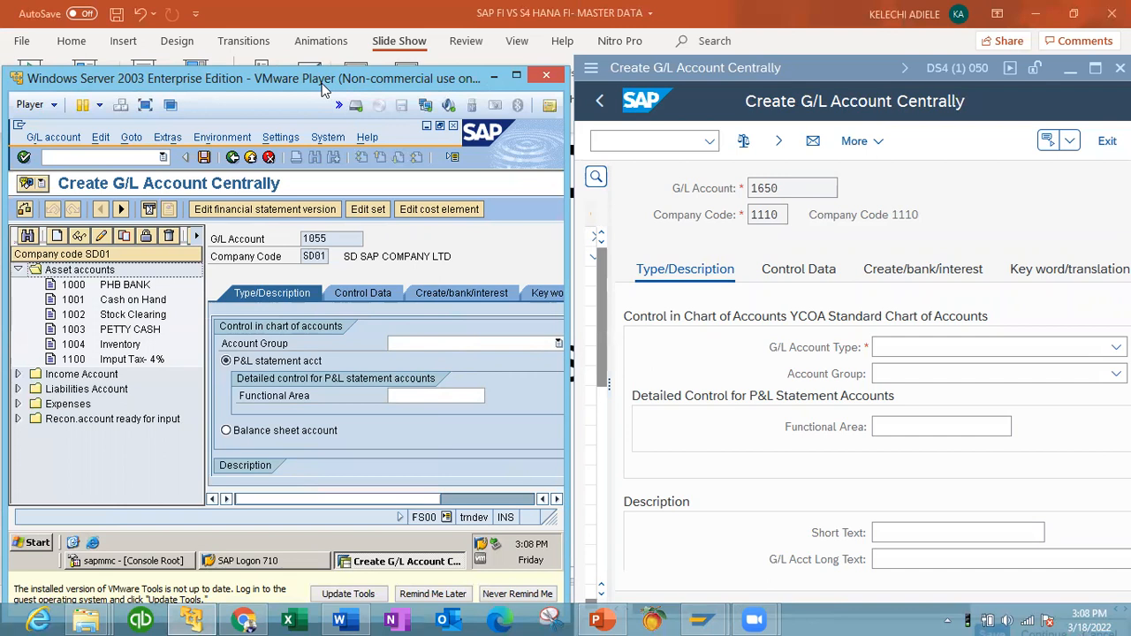
# Reposition and widen the ECC virtual machine window to show more of the account form.
pyautogui.moveTo(326, 85); pyautogui.dragTo(262, 80)
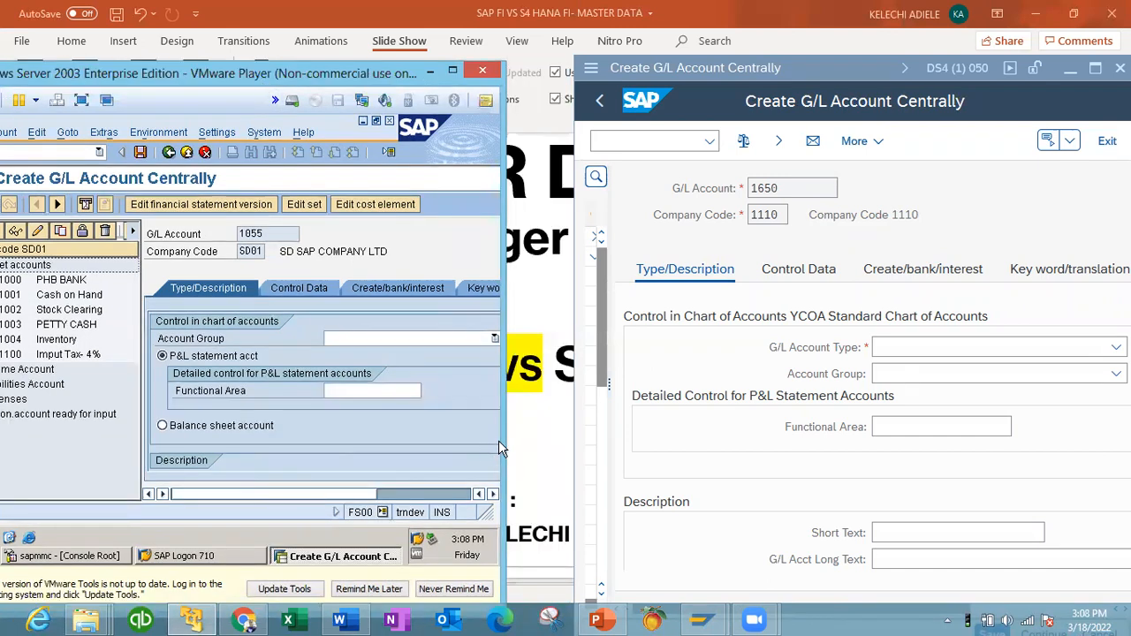
pyautogui.moveTo(504, 439); pyautogui.dragTo(547, 433)
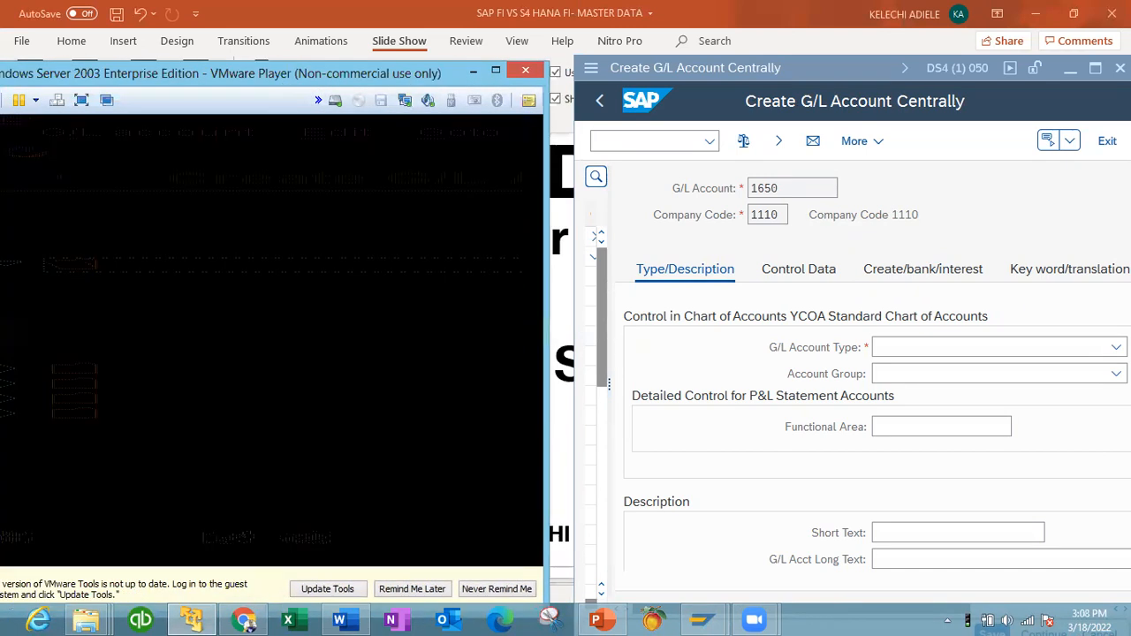
# Review the G/L account types in S/4HANA and set the ECC account group to Asset accounts.
pyautogui.click(494, 340)
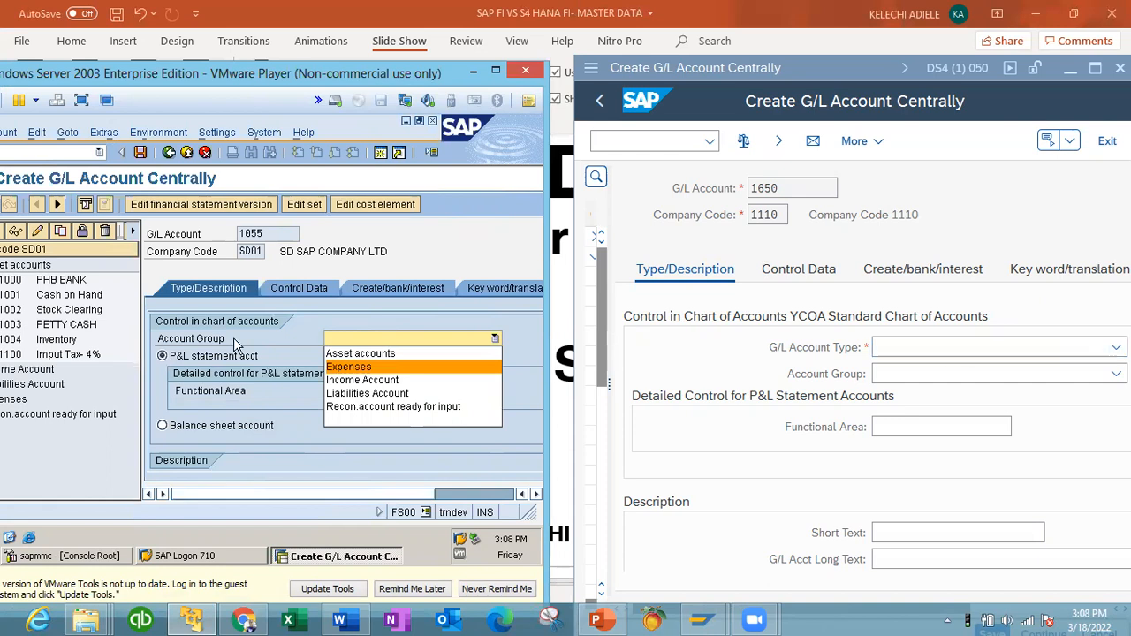
pyautogui.click(999, 348)
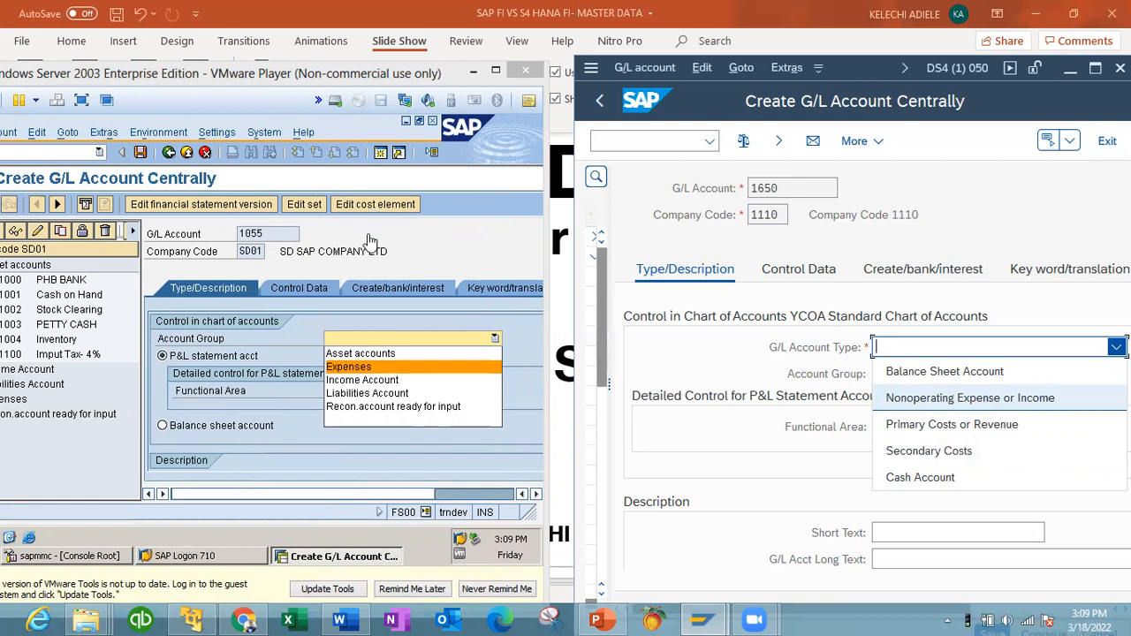
pyautogui.click(377, 352)
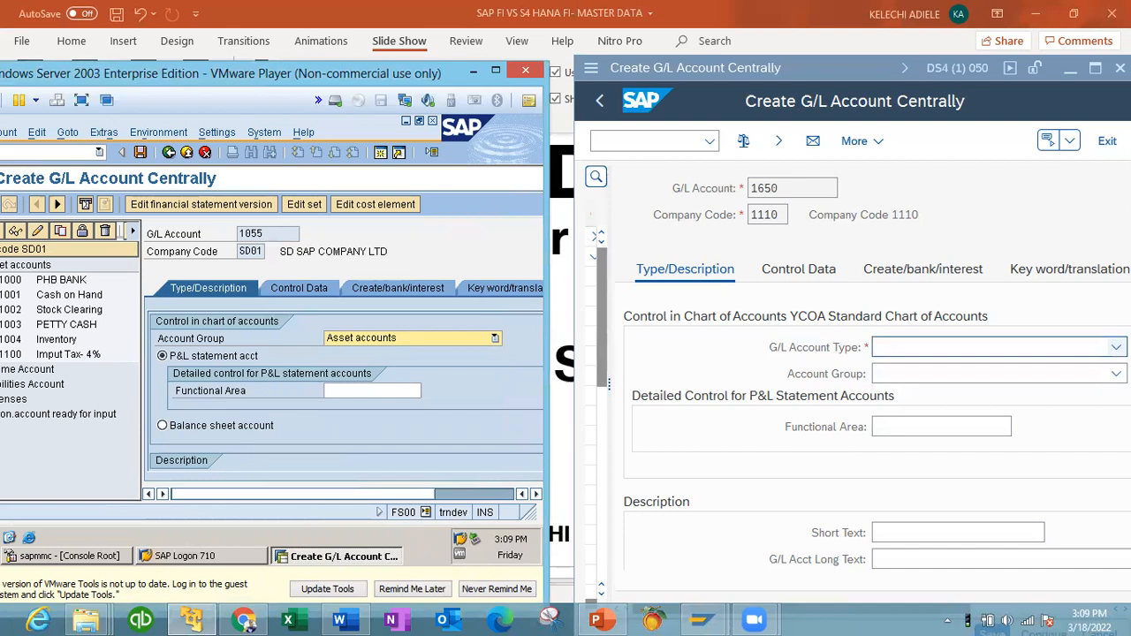
# Set the S/4HANA account's G/L account type to Balance Sheet Account and its account group to Fixed assets accounts.
pyautogui.click(1096, 348)
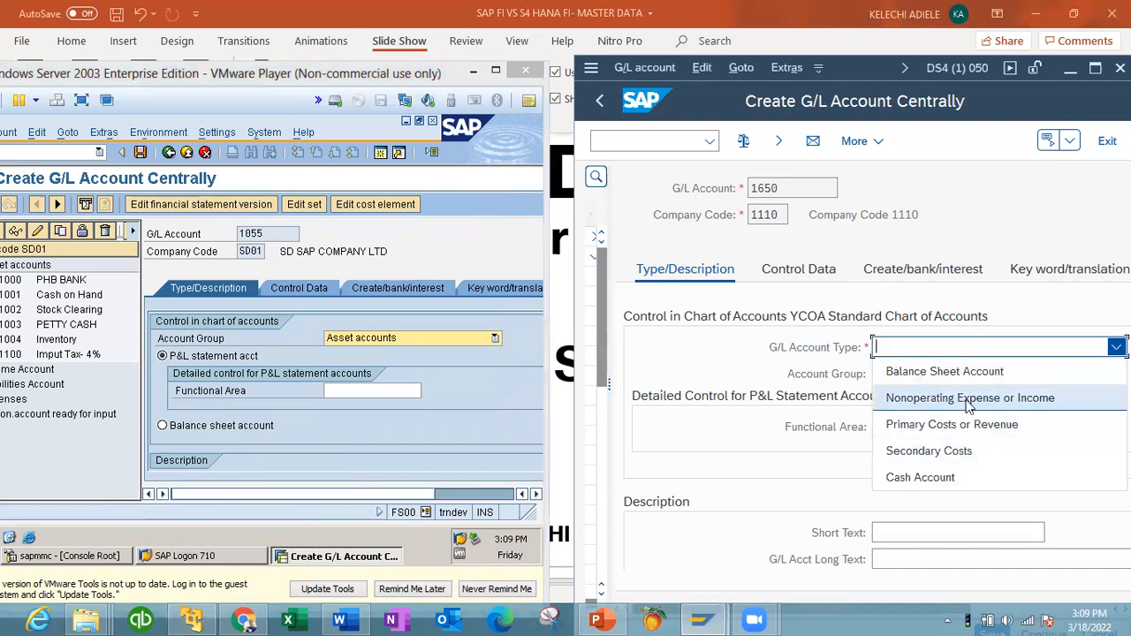
pyautogui.click(961, 374)
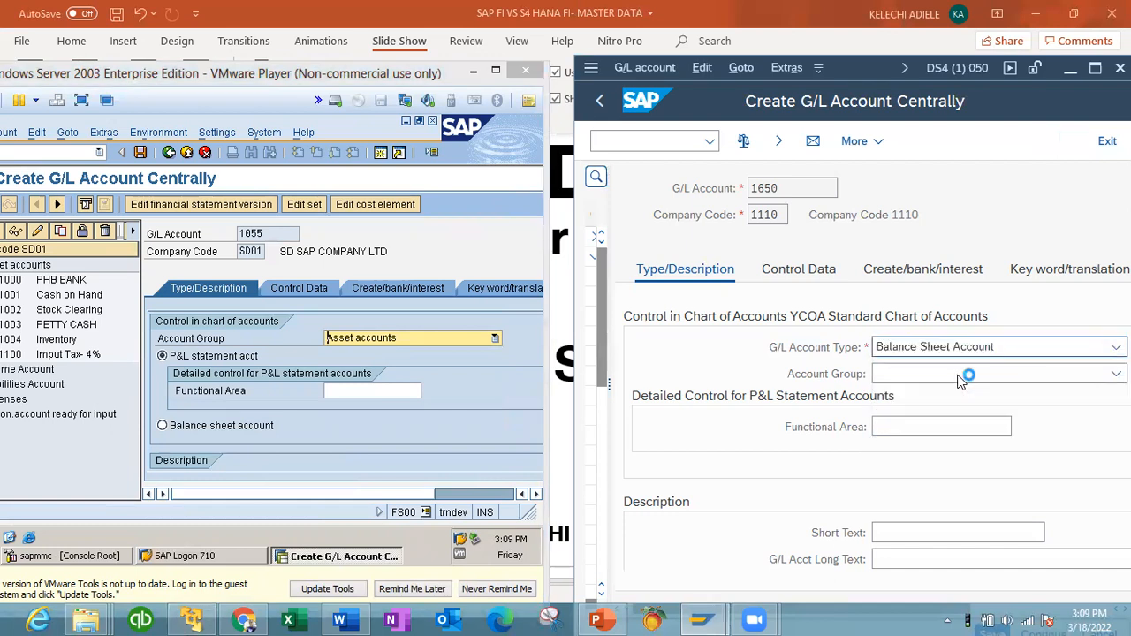
pyautogui.click(1096, 375)
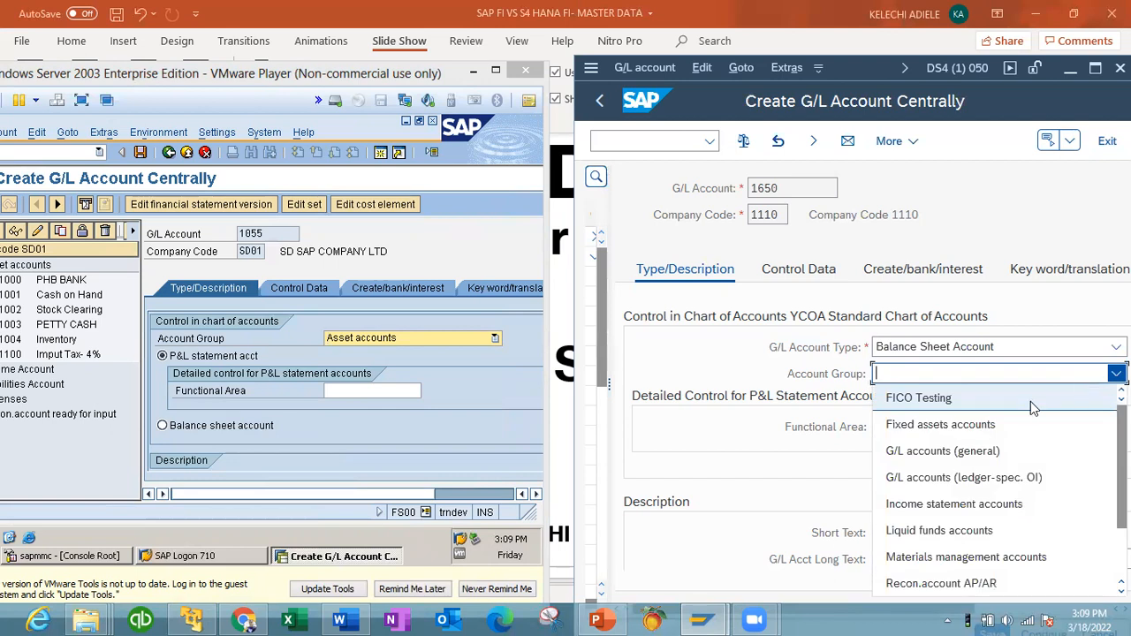
pyautogui.click(964, 426)
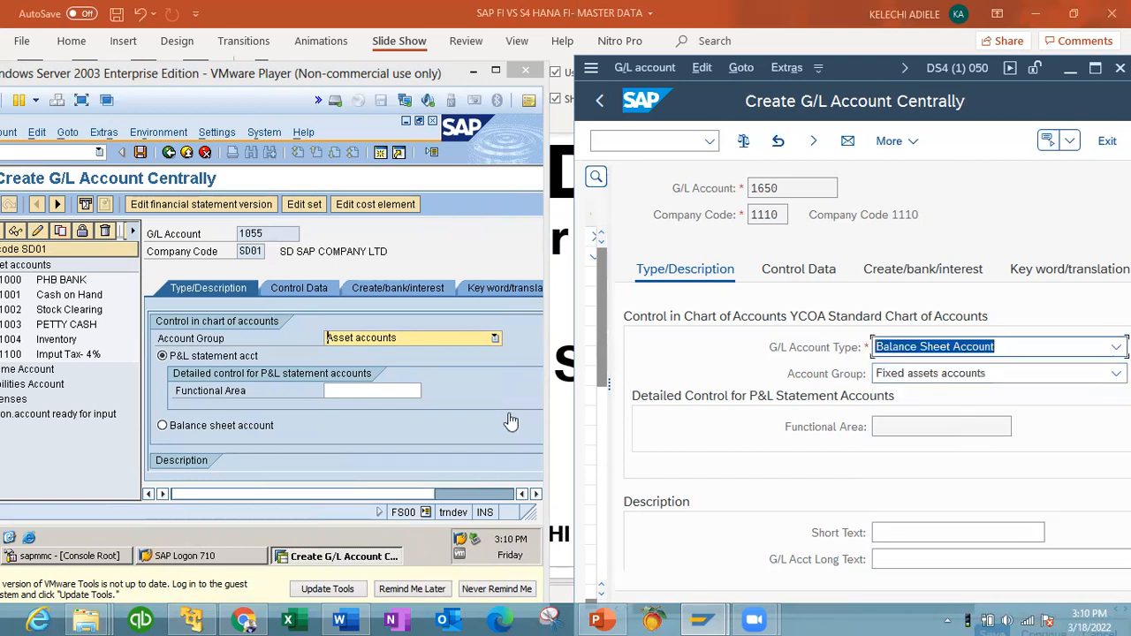
# Classify ECC account 1055 as a balance sheet account and move the virtual machine window up.
pyautogui.click(207, 432)
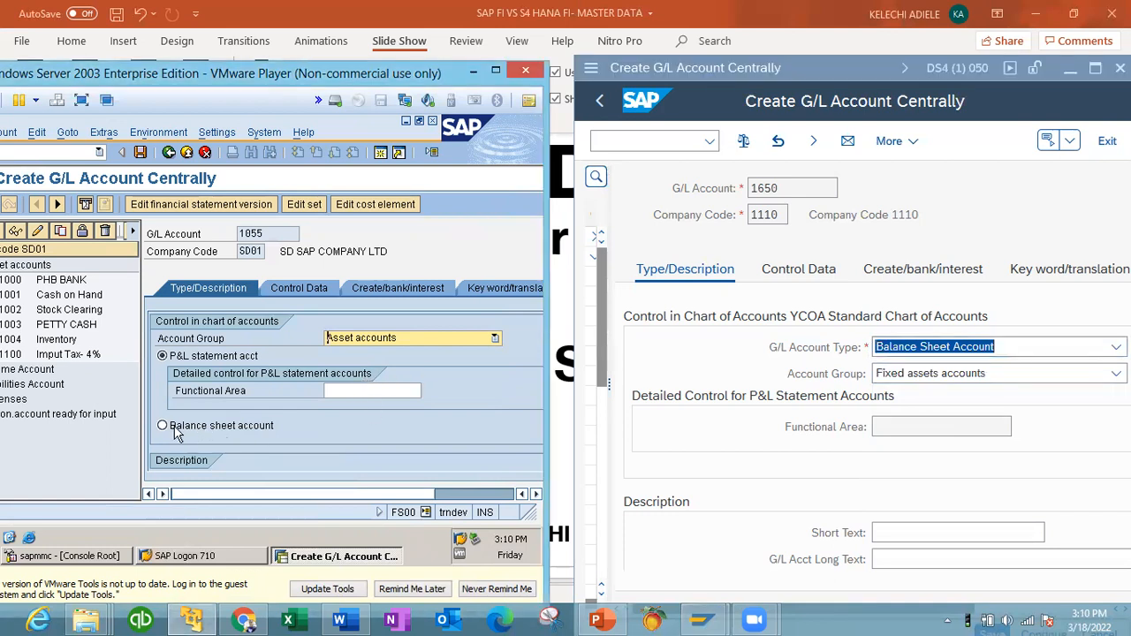
pyautogui.click(175, 430)
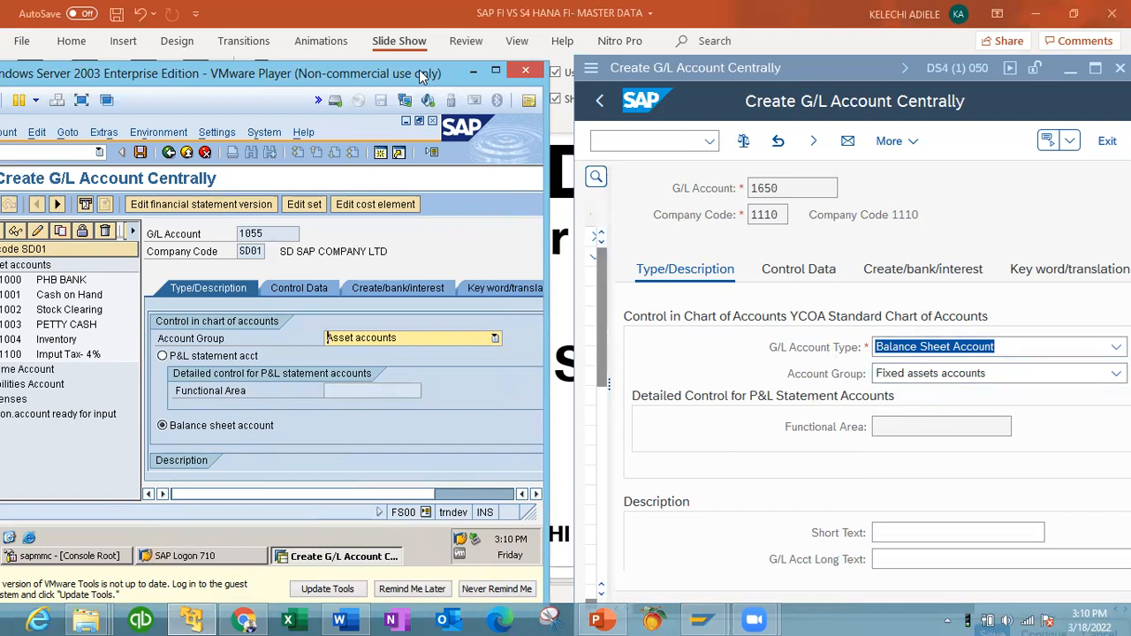
pyautogui.moveTo(423, 78); pyautogui.dragTo(396, 39)
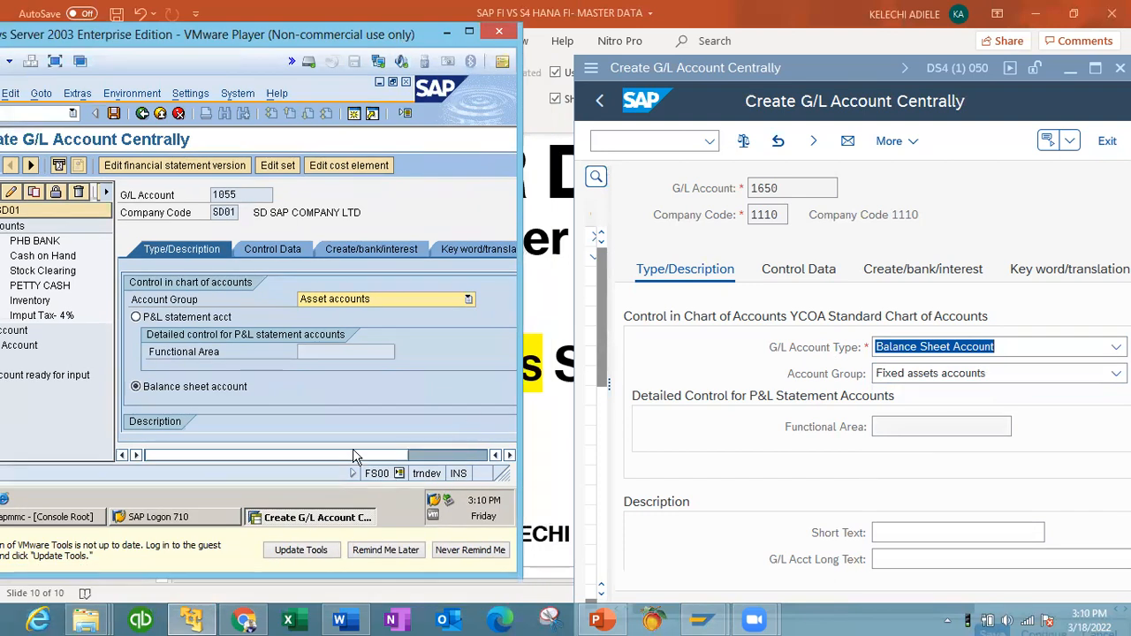
# Describe the ECC account with the short text Tank and the long text Construction Tank.
pyautogui.scroll(-1, 316, 322)
pyautogui.press('Tab')
pyautogui.click(317, 400)
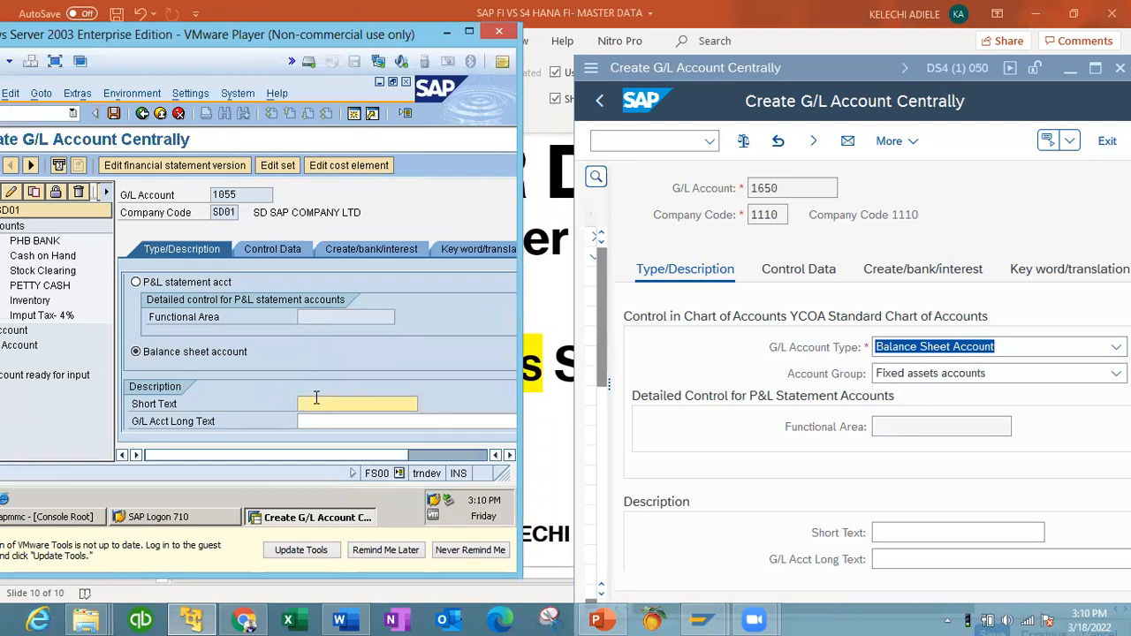
pyautogui.write('dum')
pyautogui.press('BackSpace')
pyautogui.press('BackSpace')
pyautogui.press('BackSpace')
pyautogui.write('Tab')
pyautogui.press('BackSpace')
pyautogui.write('nk')
pyautogui.click(315, 426)
pyautogui.write('Tank')
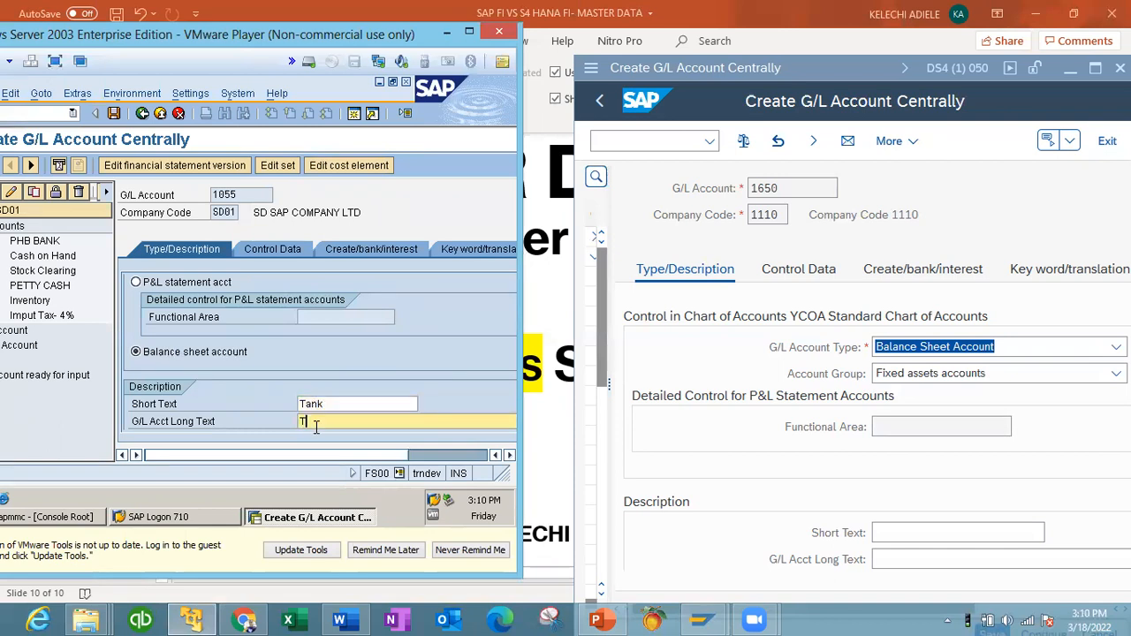
pyautogui.press('BackSpace')
pyautogui.press('BackSpace')
pyautogui.press('BackSpace')
pyautogui.press('BackSpace')
pyautogui.write('Construction Tank')
# Give S/4HANA account 1650 the short text Tank and the long text Construction Tank.
pyautogui.click(947, 531)
pyautogui.write('Tank')
pyautogui.press('Tab')
pyautogui.write('Const')
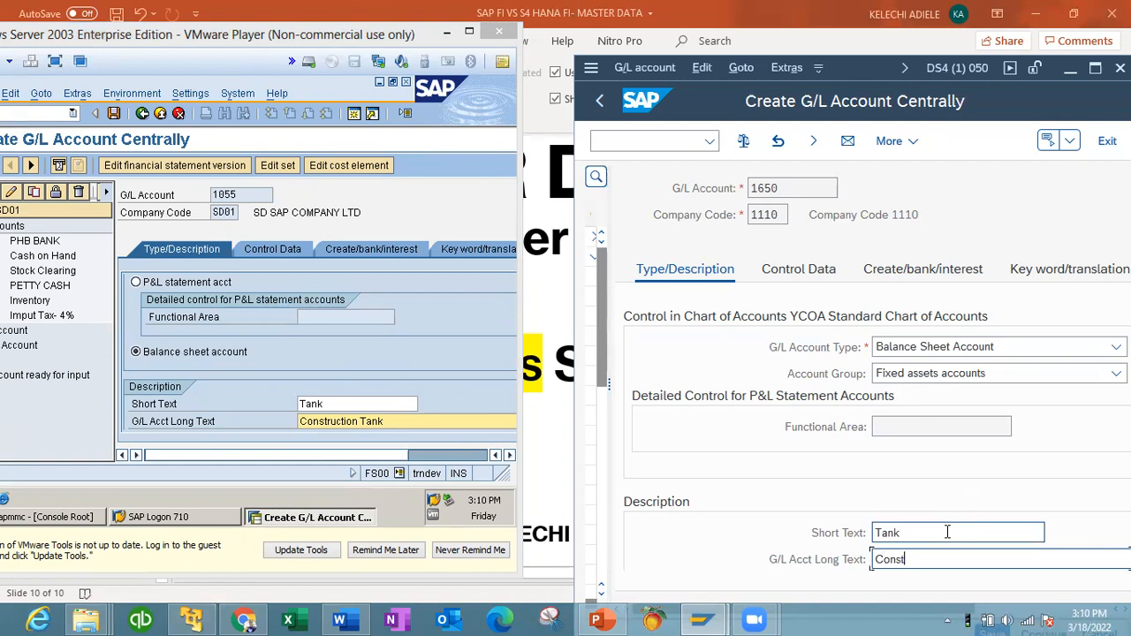
pyautogui.write('ruction Tank')
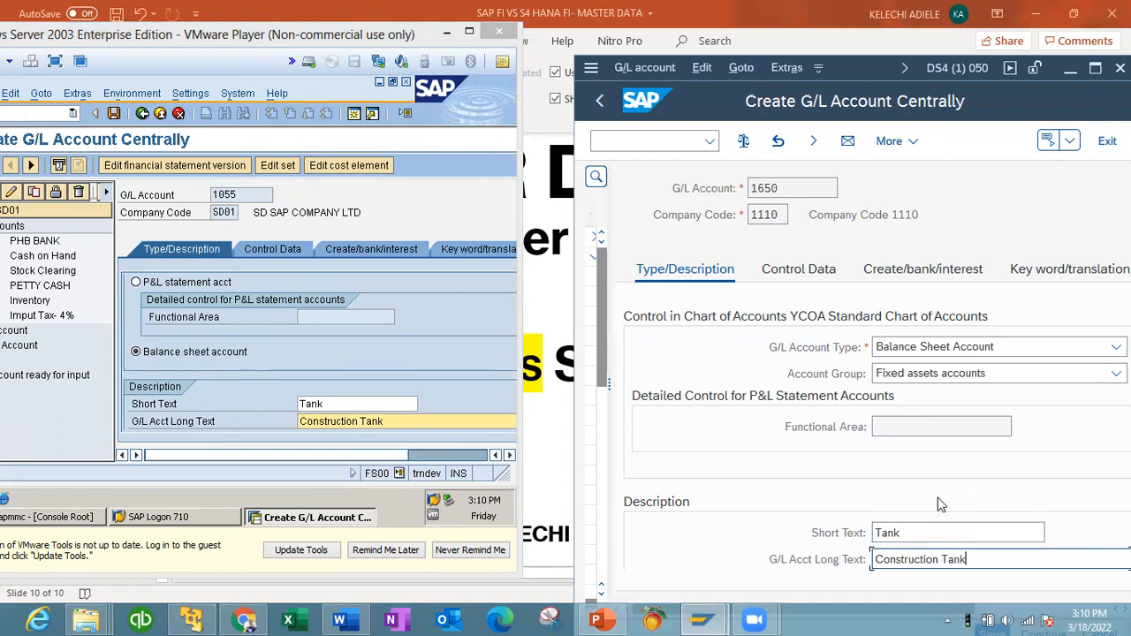
pyautogui.press('Tab')
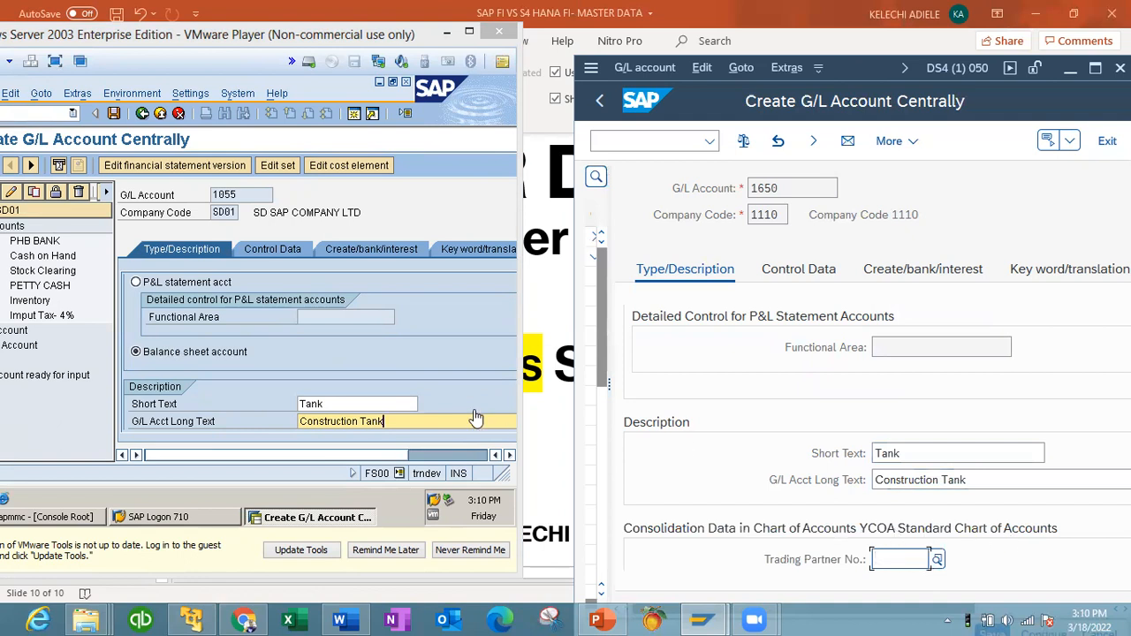
# Enable only balances in local currency in the control data of ECC account 1055.
pyautogui.click(417, 422)
pyautogui.press('Tab')
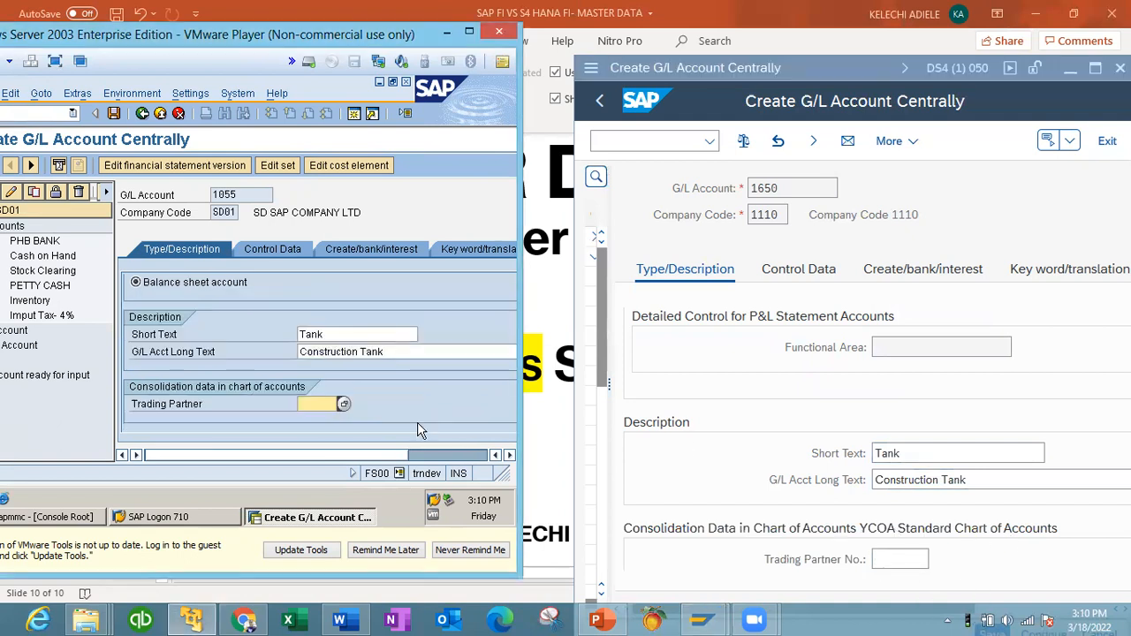
pyautogui.click(270, 255)
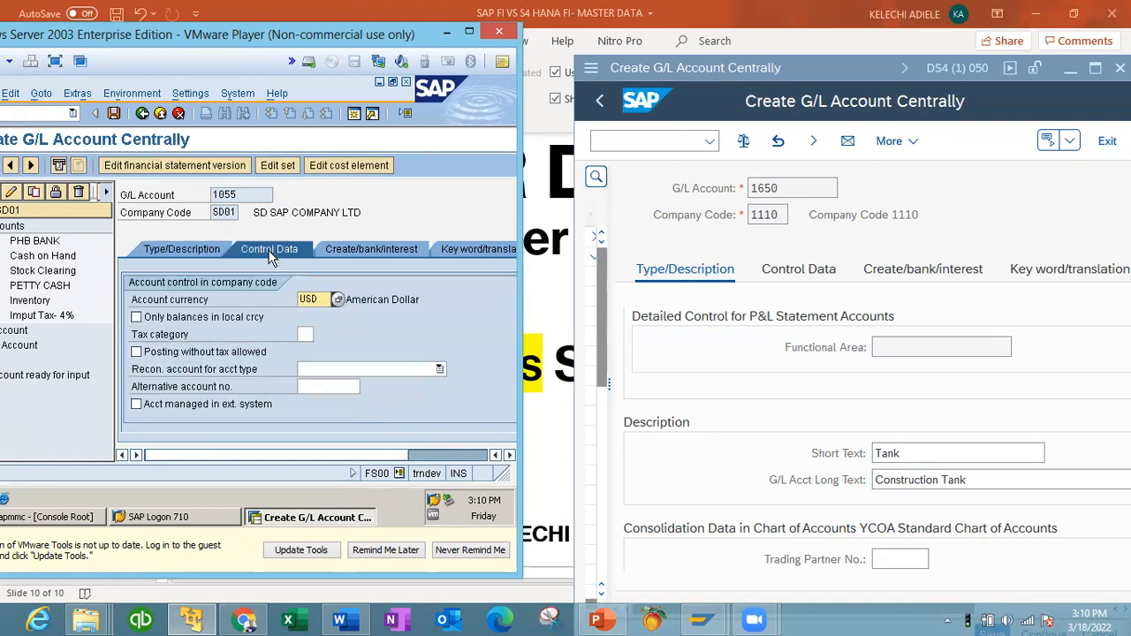
pyautogui.click(177, 321)
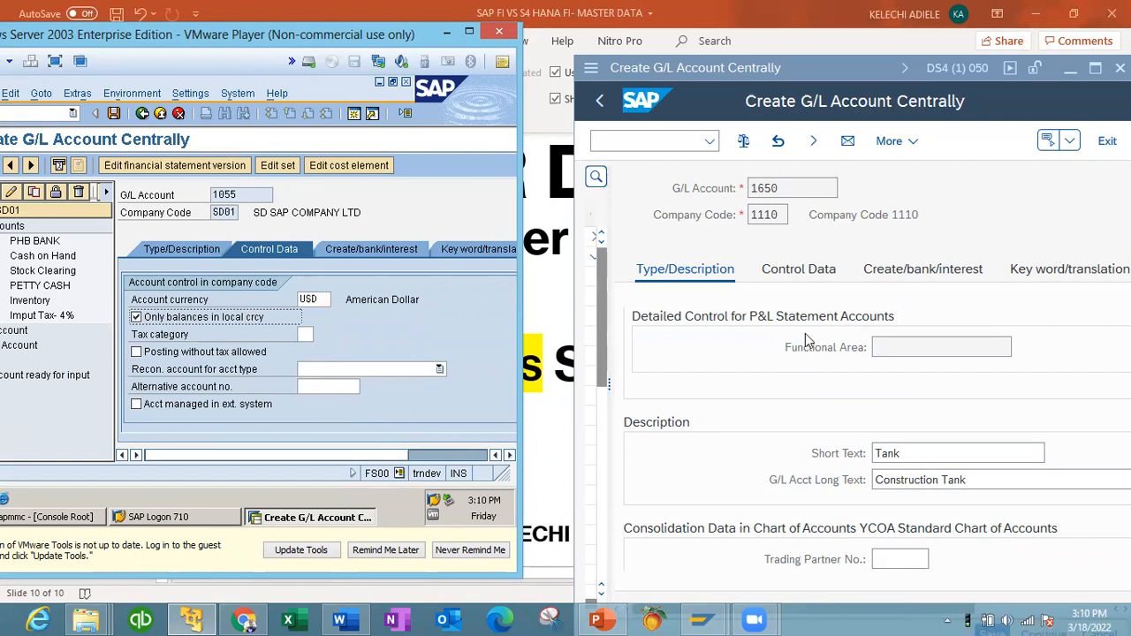
# In the S/4HANA control data, enable balances in local currency only and set the sort key to 002.
pyautogui.click(796, 283)
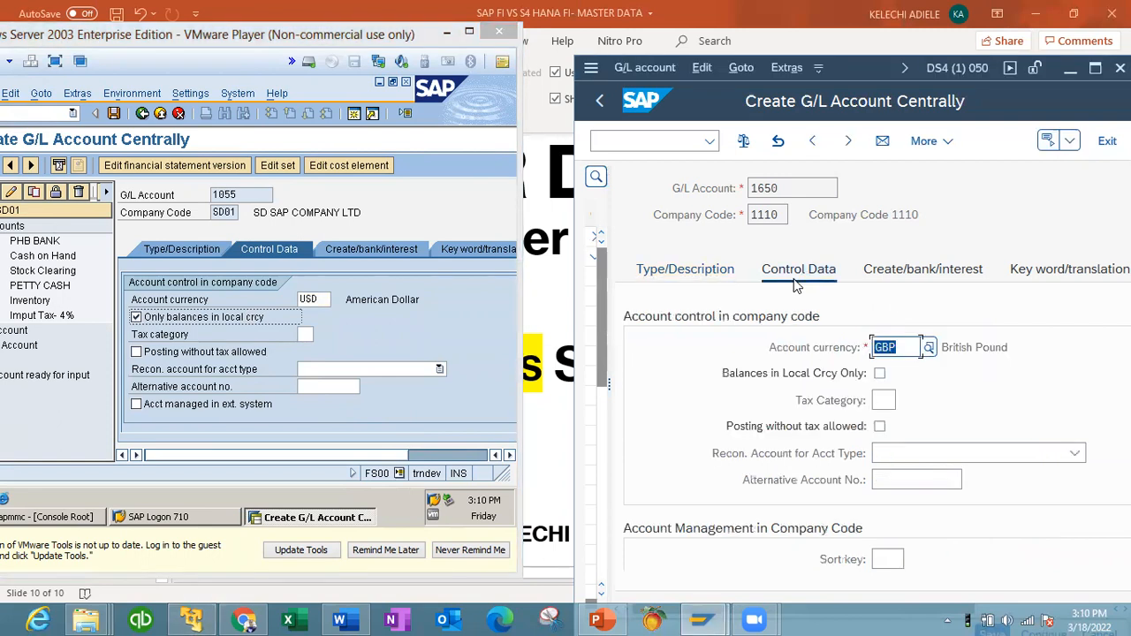
pyautogui.click(879, 374)
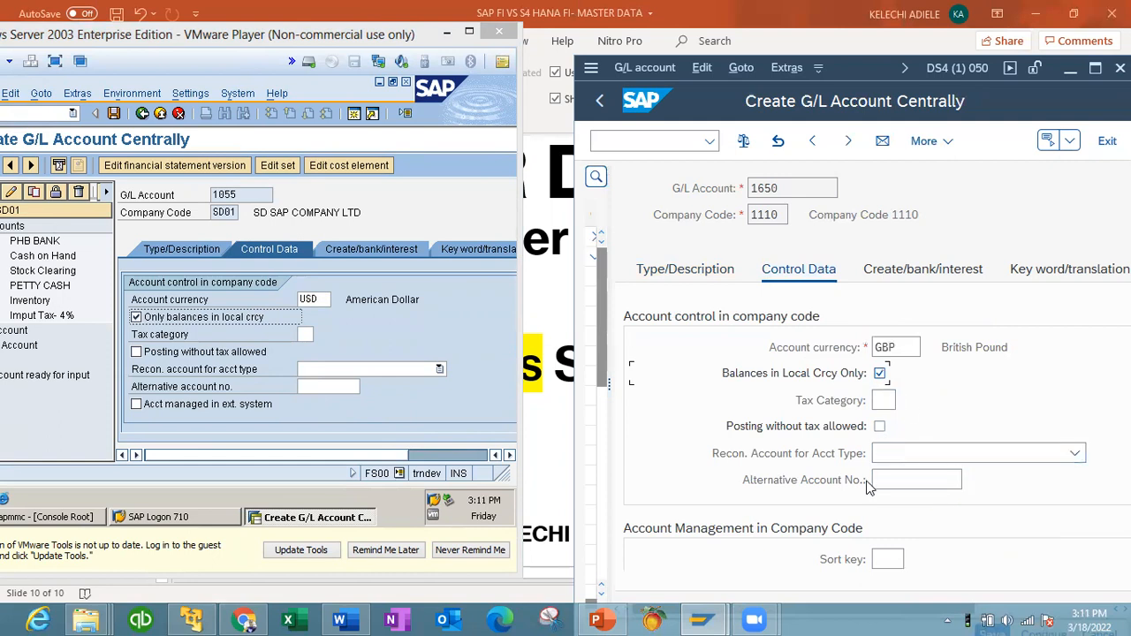
pyautogui.click(896, 560)
pyautogui.write('002')
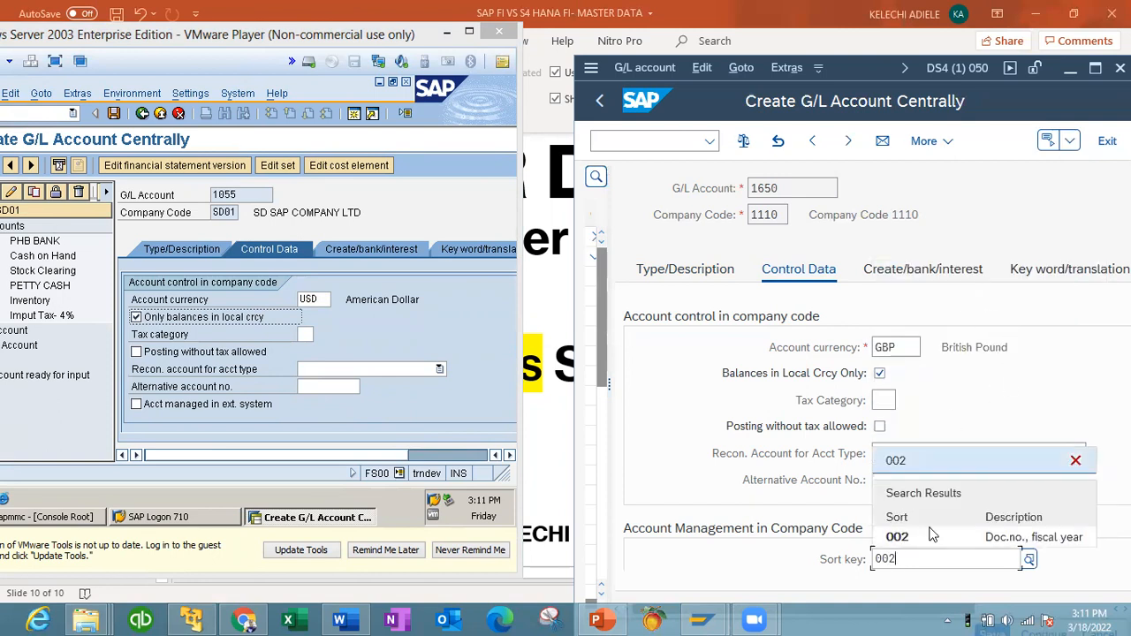
pyautogui.click(933, 538)
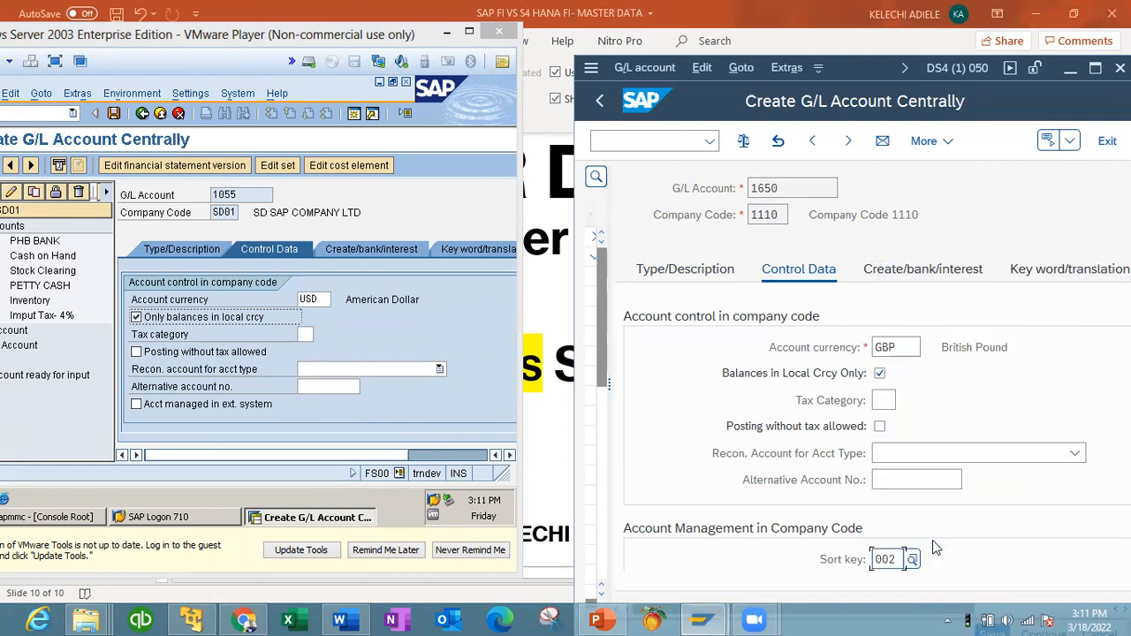
# Enable line item display for the ECC account and set its sort key to 002.
pyautogui.click(331, 356)
pyautogui.press('Tab')
pyautogui.press('Tab')
pyautogui.press('Tab')
pyautogui.press('Tab')
pyautogui.press('Tab')
pyautogui.press('Tab')
pyautogui.press('Tab')
pyautogui.press('Tab')
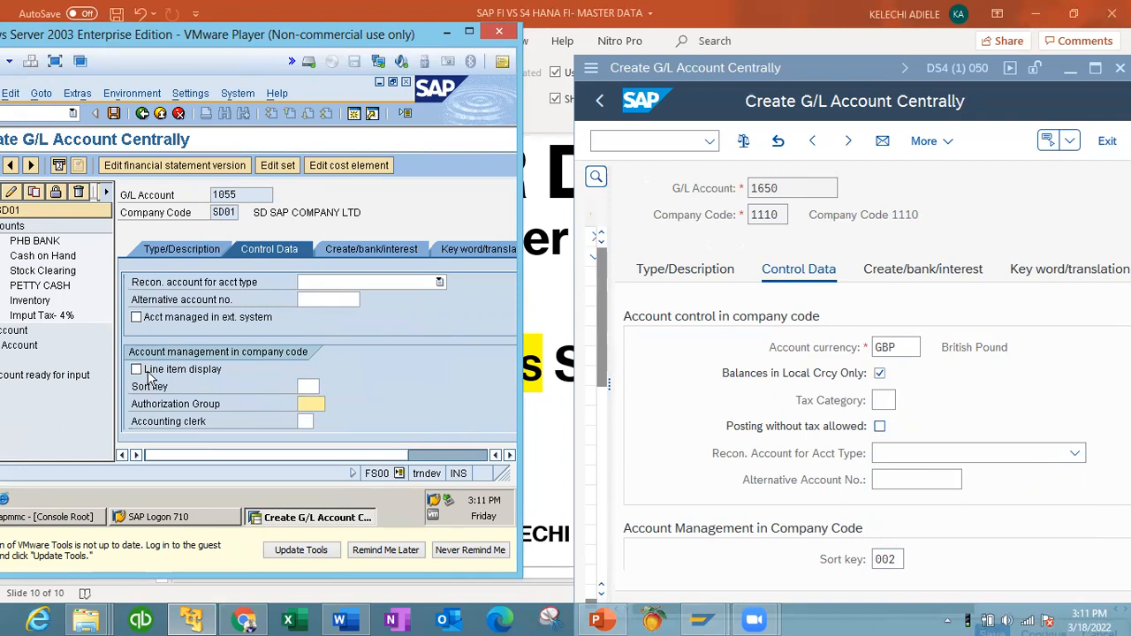
pyautogui.click(184, 373)
pyautogui.click(301, 387)
pyautogui.write('00')
pyautogui.click(312, 385)
pyautogui.write('002')
# Show the document creation settings in both systems and assign field status group YB01 to the S/4HANA account.
pyautogui.click(966, 519)
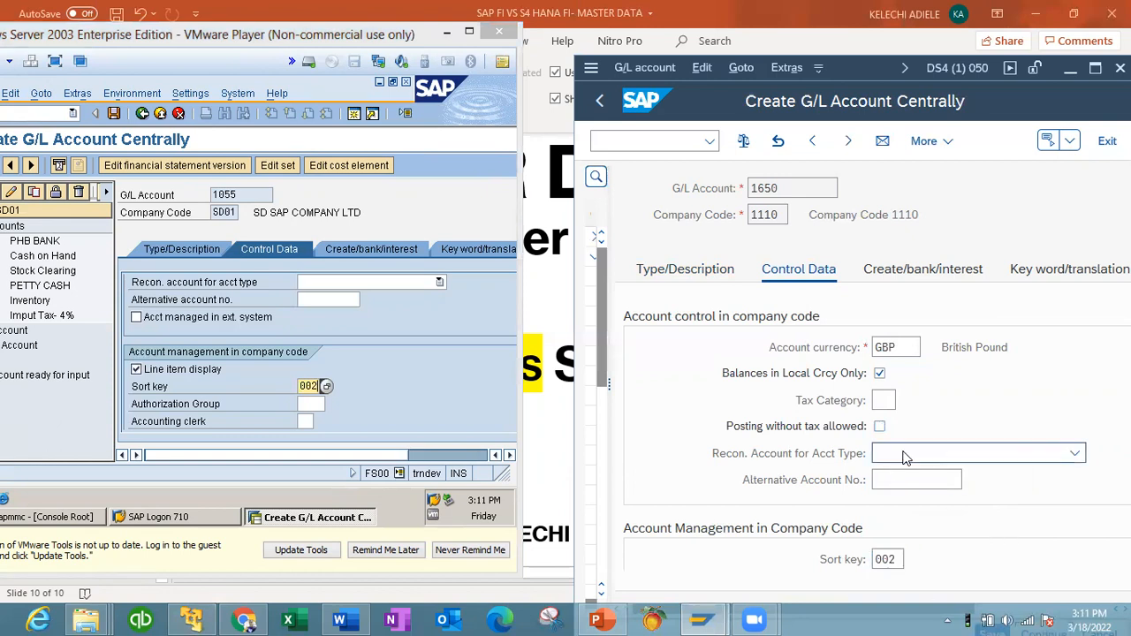
pyautogui.click(903, 270)
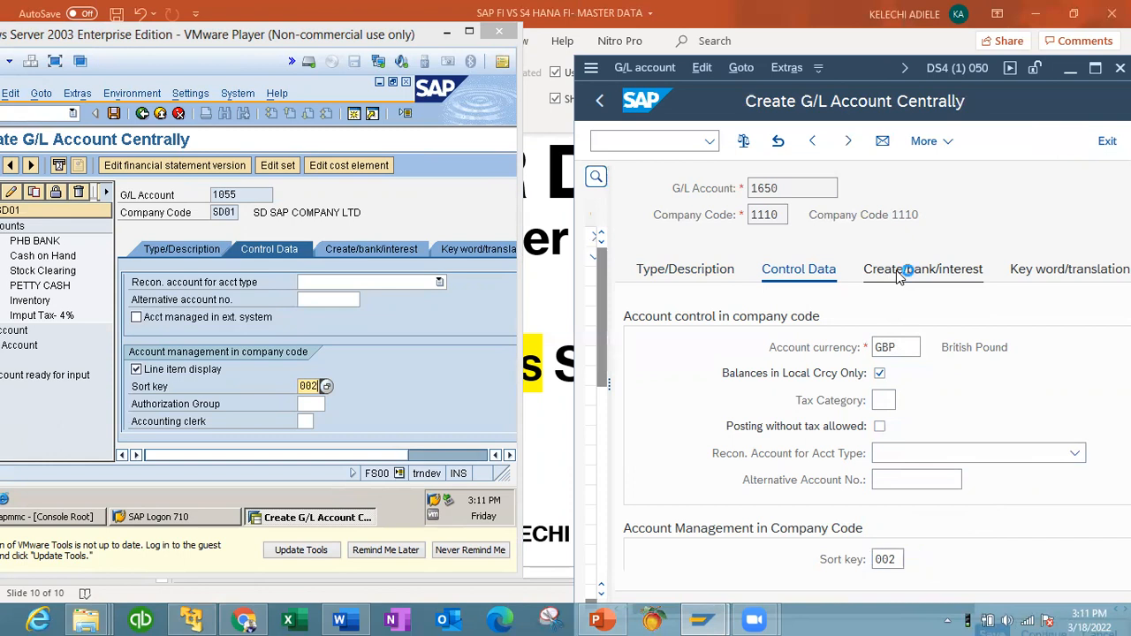
pyautogui.click(359, 251)
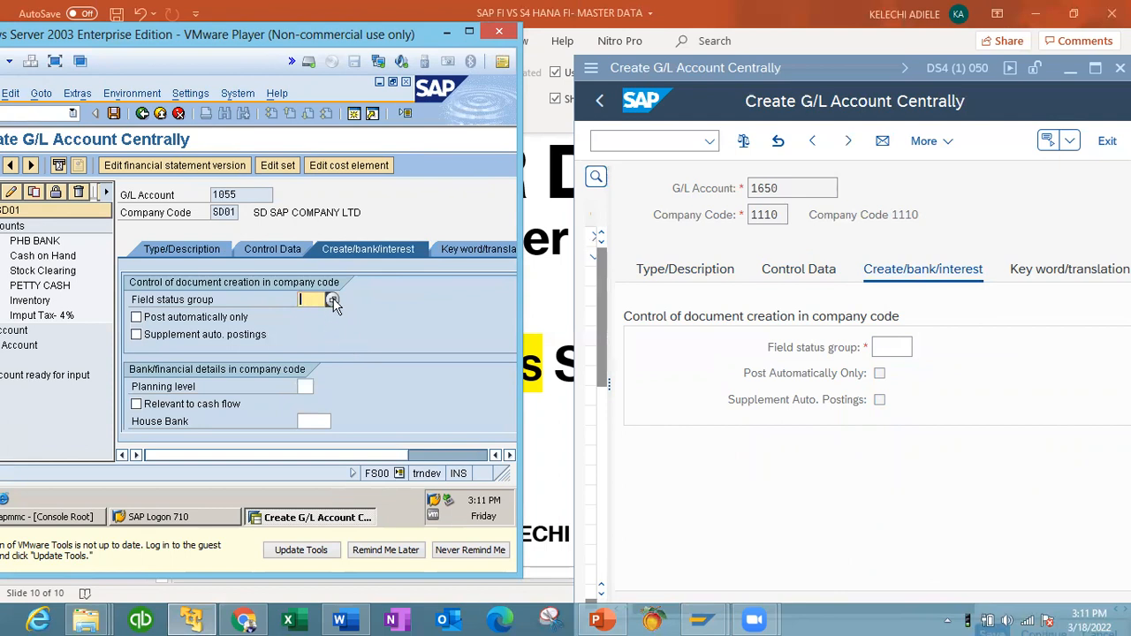
pyautogui.click(893, 347)
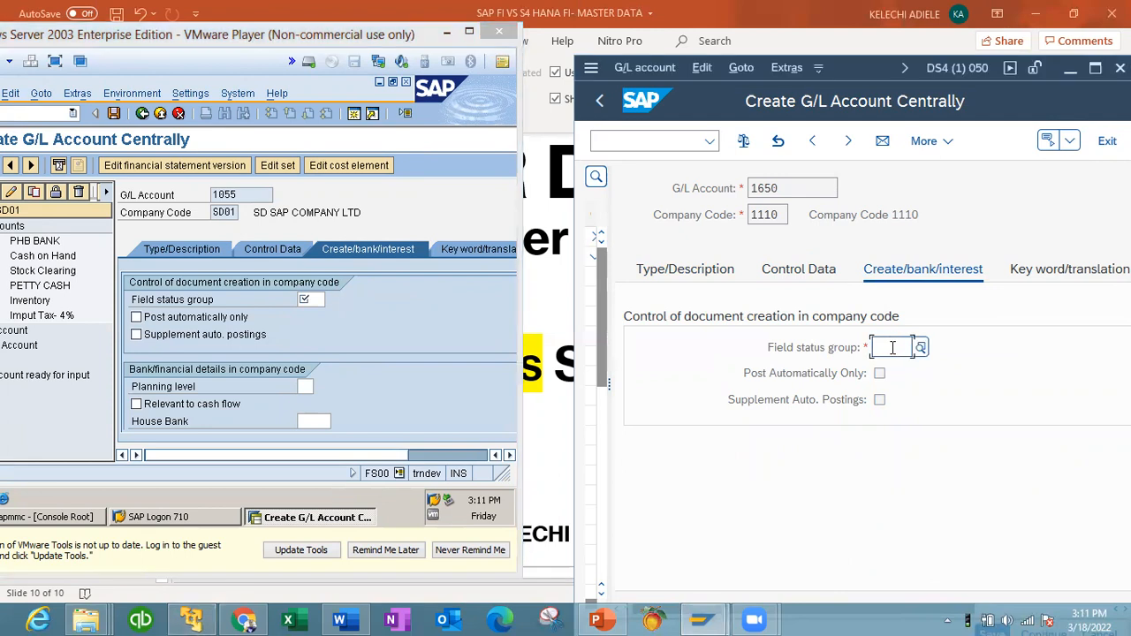
pyautogui.click(922, 352)
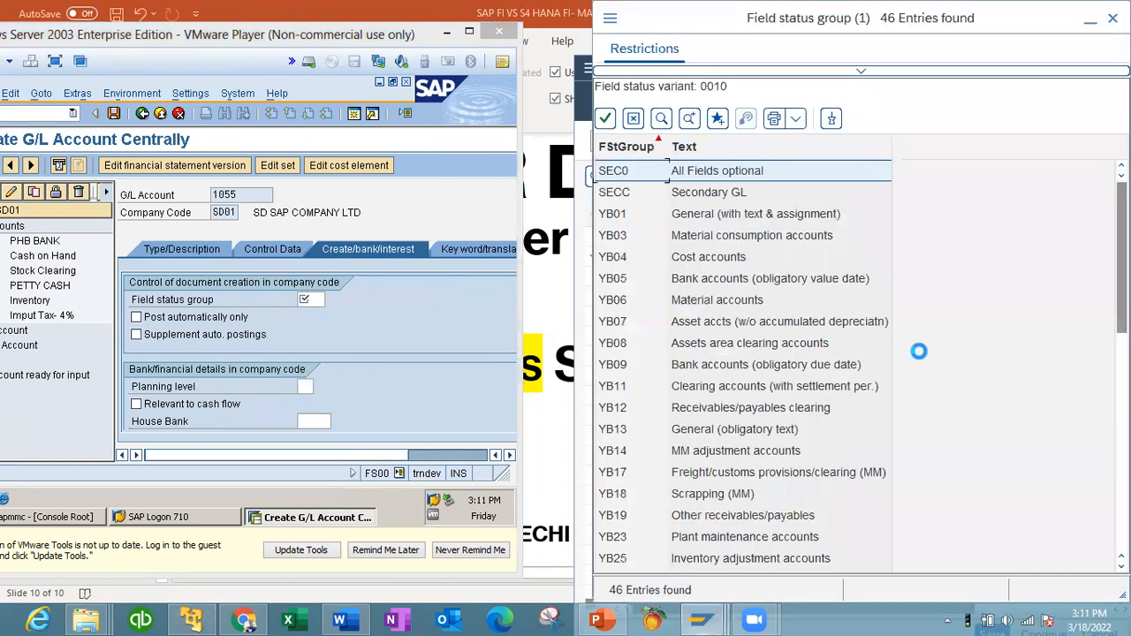
pyautogui.doubleClick(709, 214)
# Assign field status group FXA (Fixed Assets) to the ECC account and show the S/4HANA keyword settings.
pyautogui.click(309, 302)
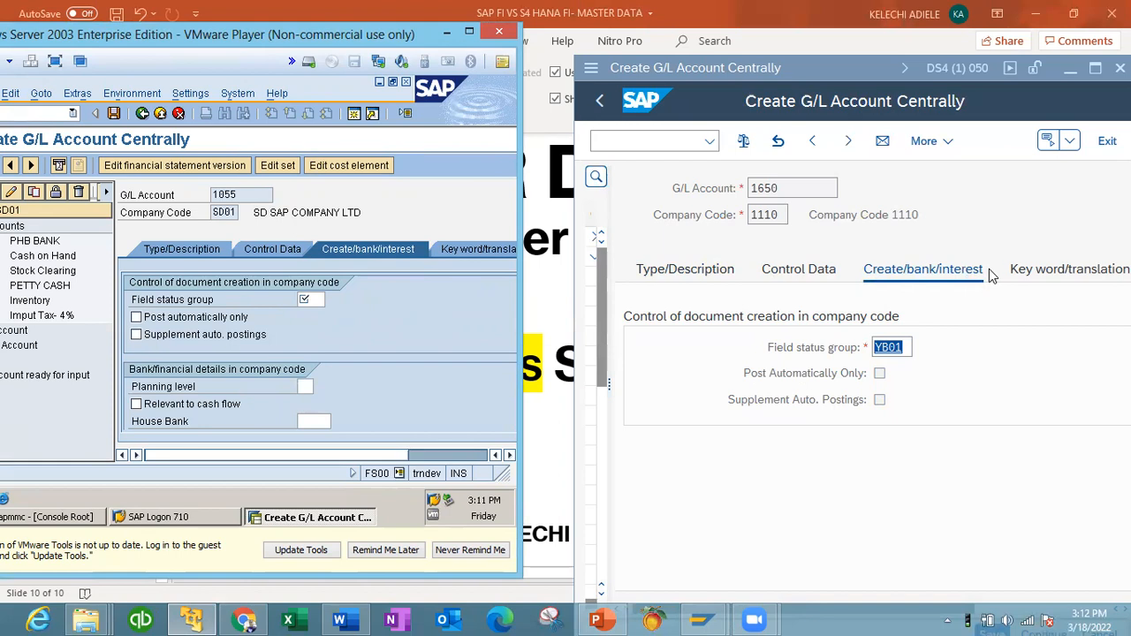
pyautogui.click(972, 339)
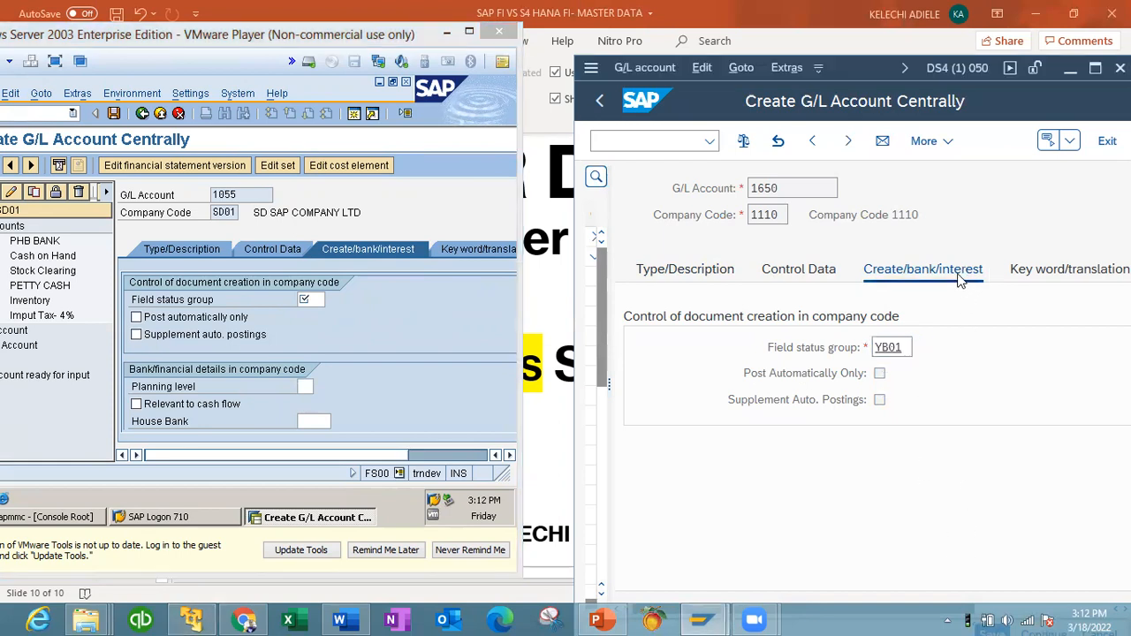
pyautogui.click(1039, 274)
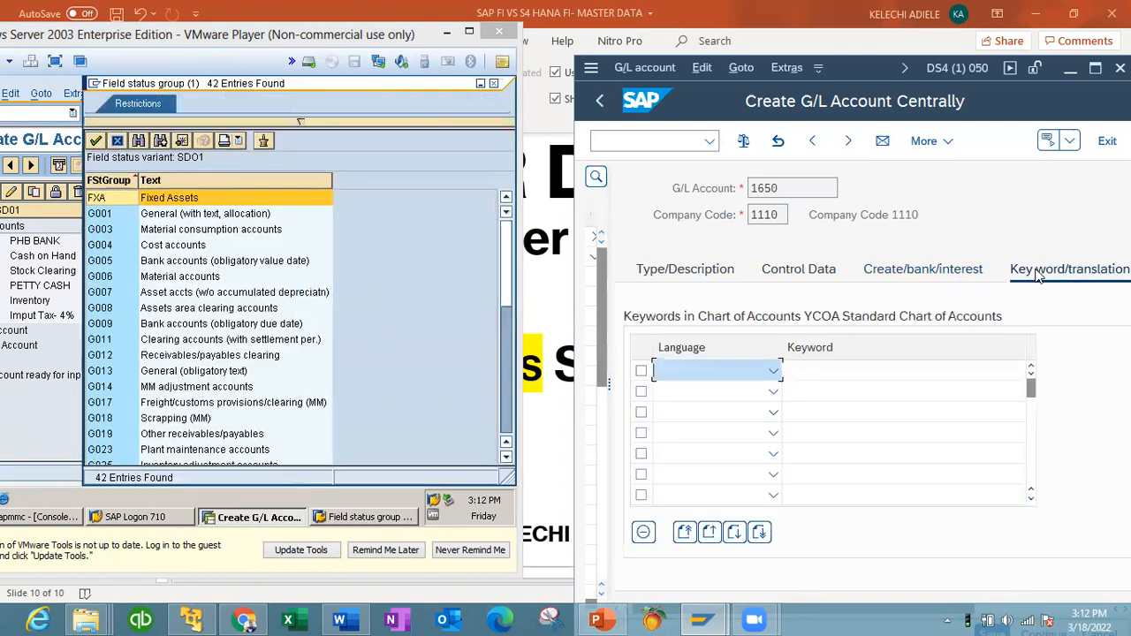
pyautogui.press('Tab')
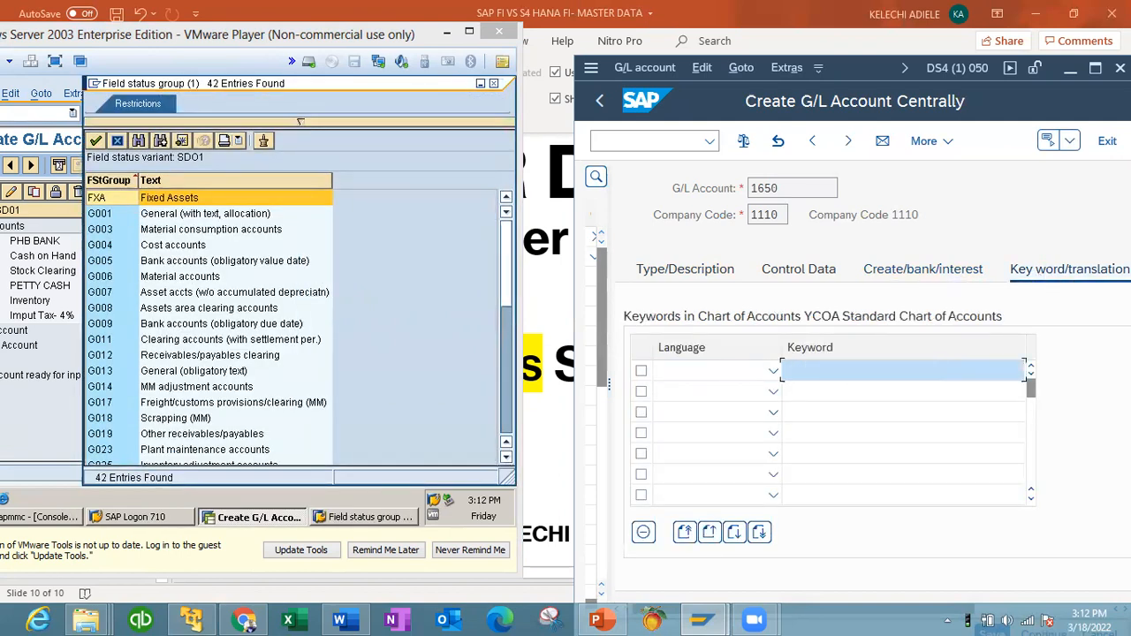
pyautogui.click(181, 203)
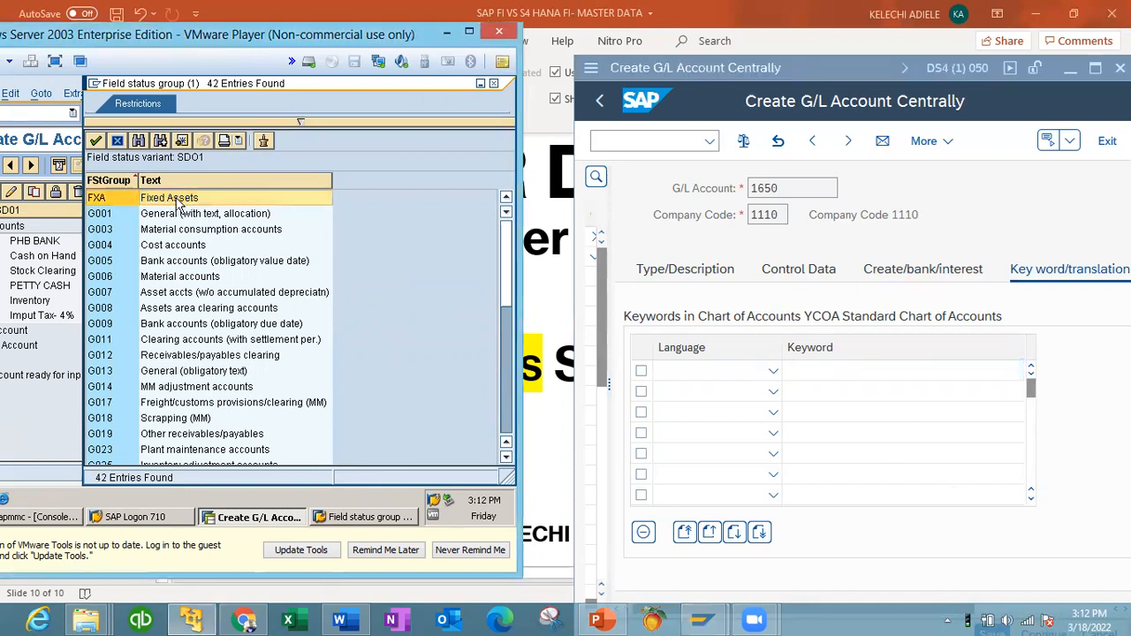
pyautogui.doubleClick(179, 203)
# Compare the company code information of ECC account 1055 and S/4HANA account 1650, maximizing the S/4HANA window.
pyautogui.click(469, 252)
pyautogui.click(469, 455)
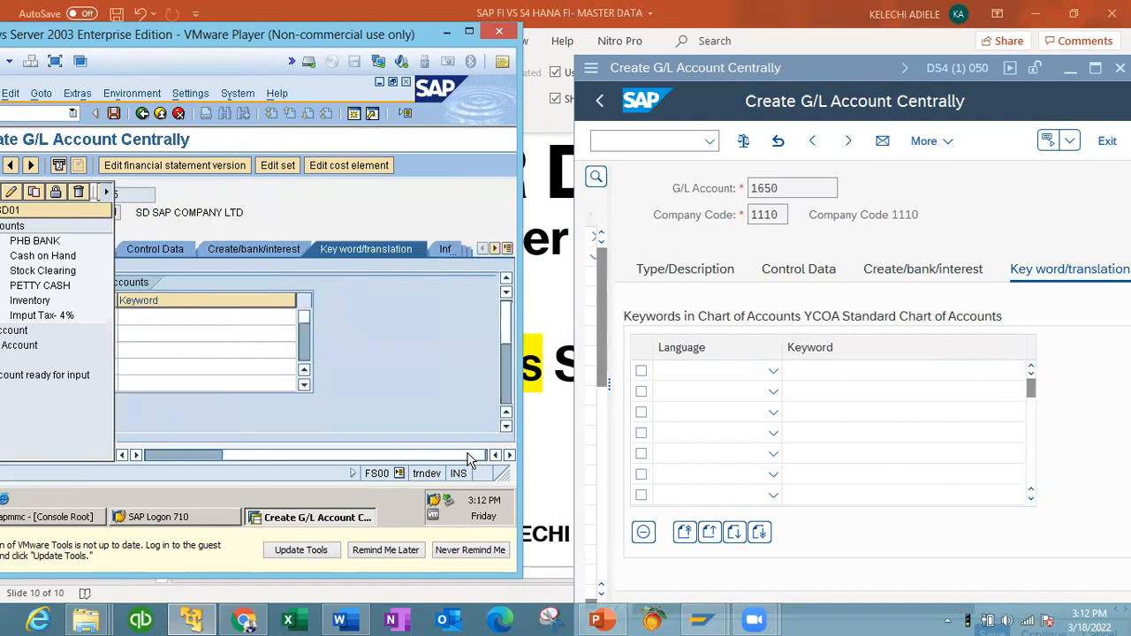
pyautogui.click(496, 250)
pyautogui.click(496, 249)
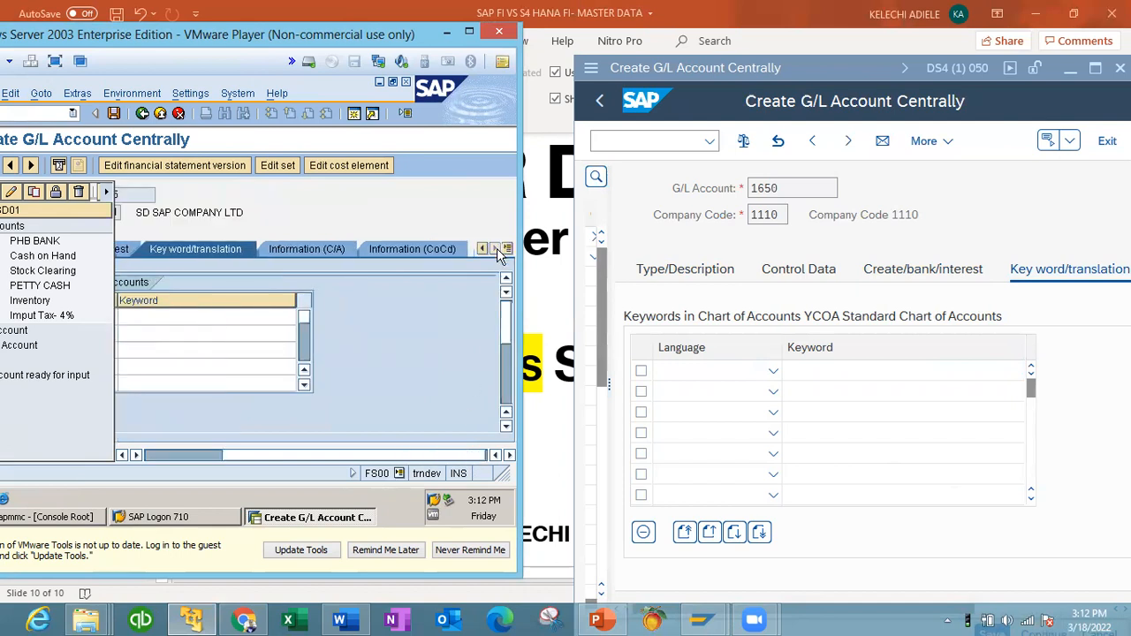
pyautogui.click(410, 250)
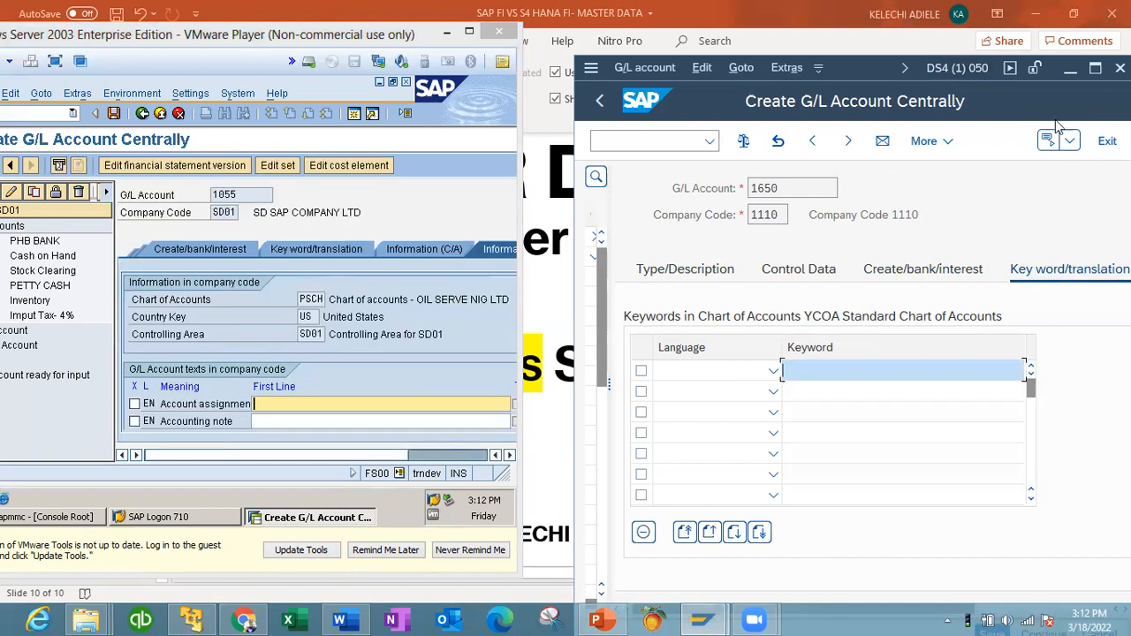
pyautogui.doubleClick(1078, 91)
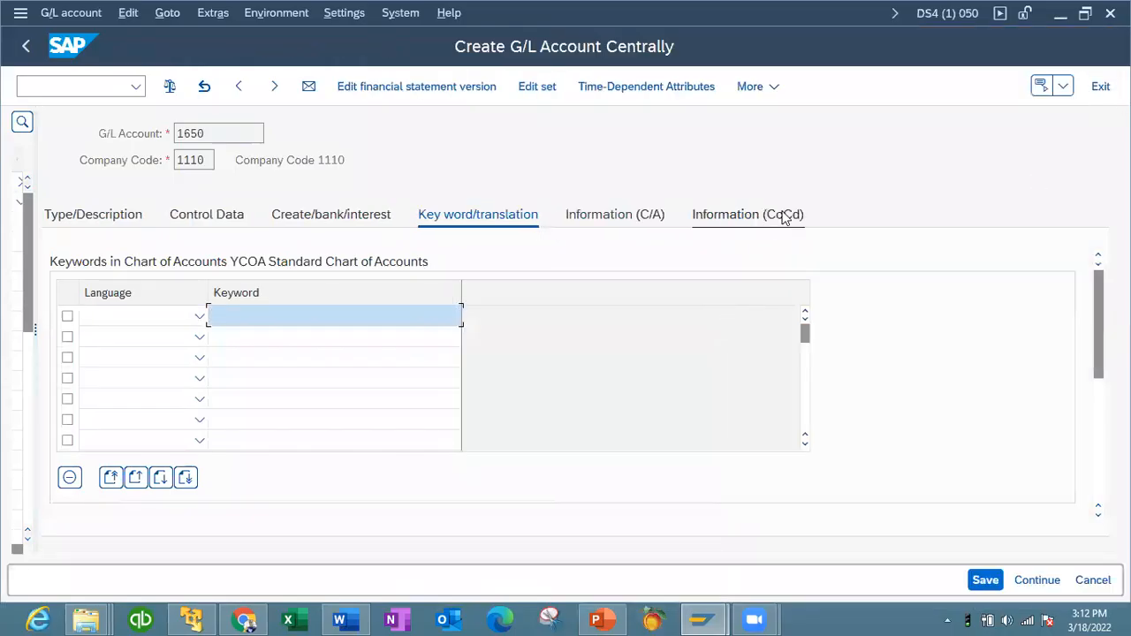
pyautogui.click(733, 215)
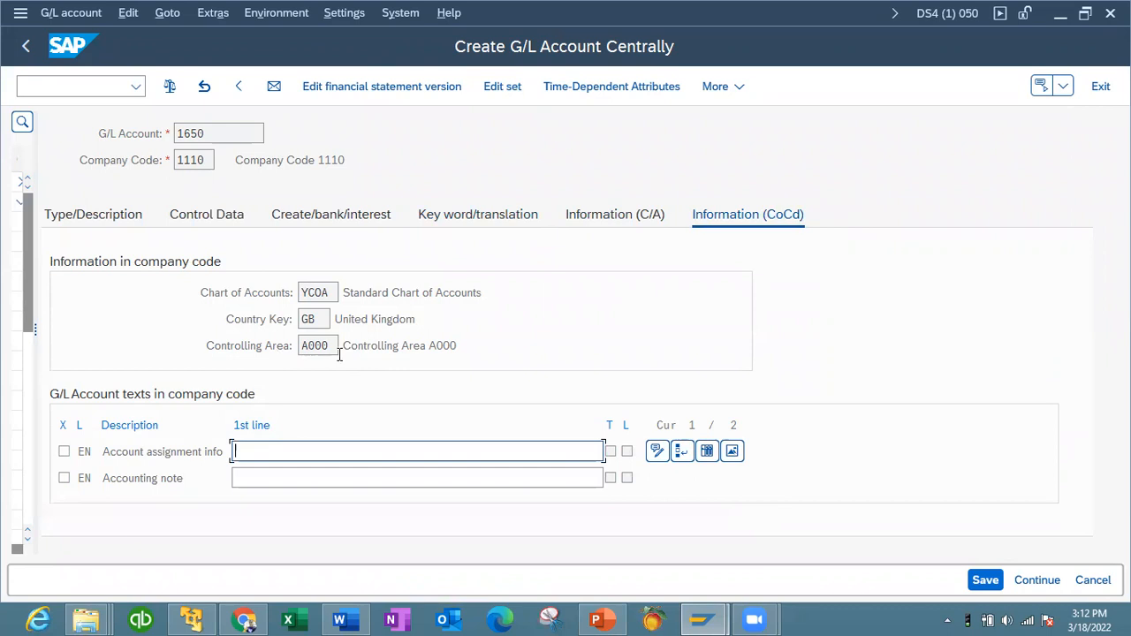
# Place the S/4HANA window beside the ECC window and show the type and description data of account 1650.
pyautogui.click(192, 619)
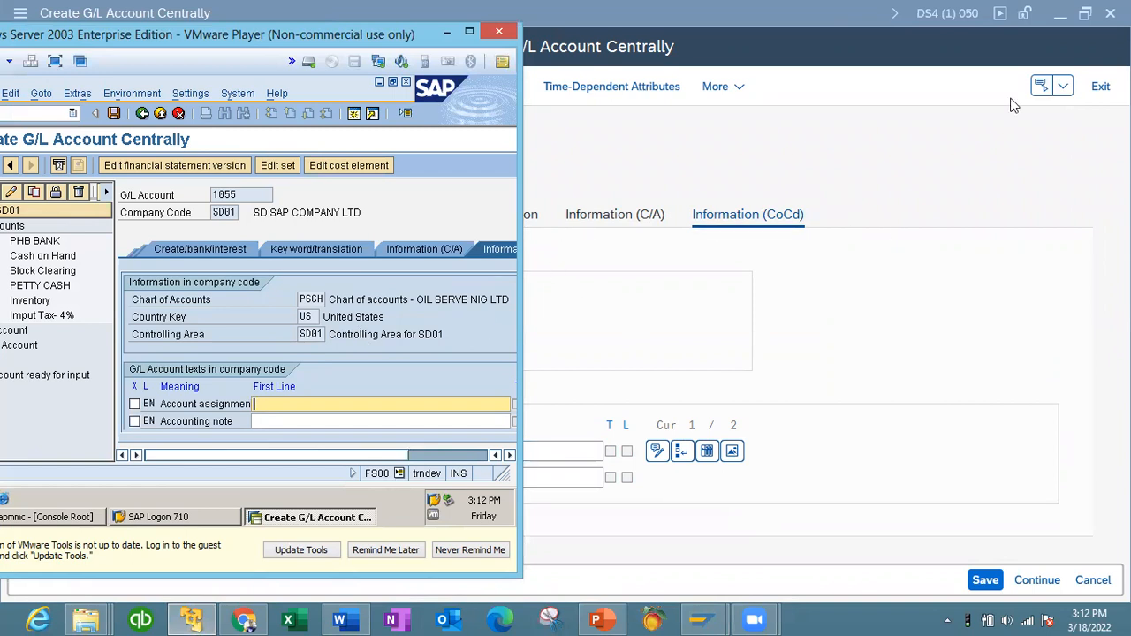
pyautogui.click(1085, 13)
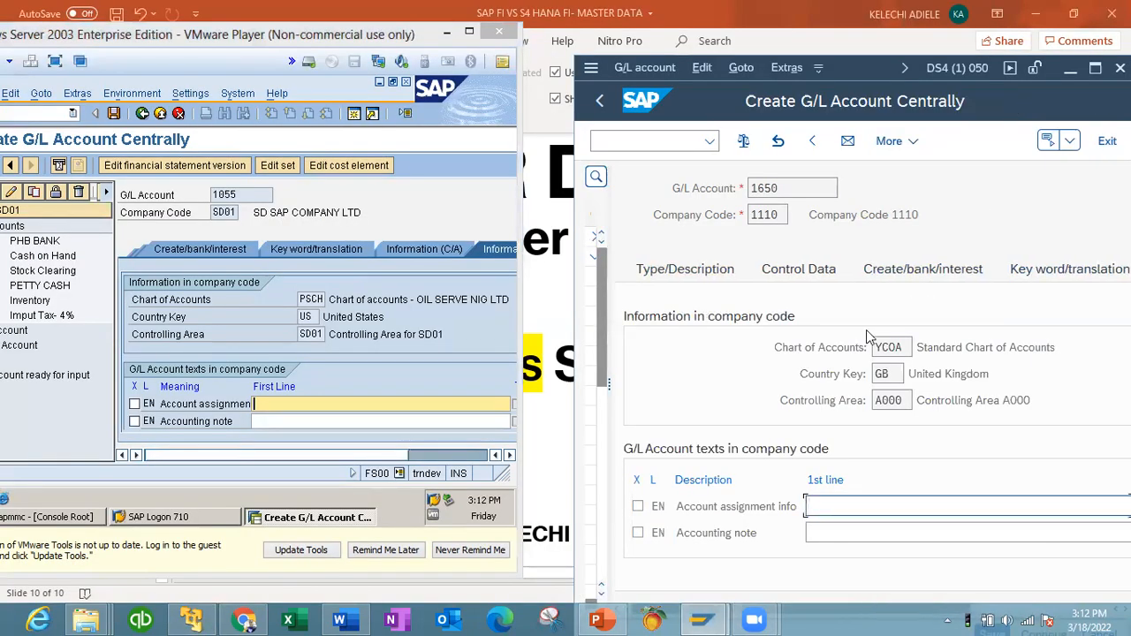
pyautogui.click(688, 279)
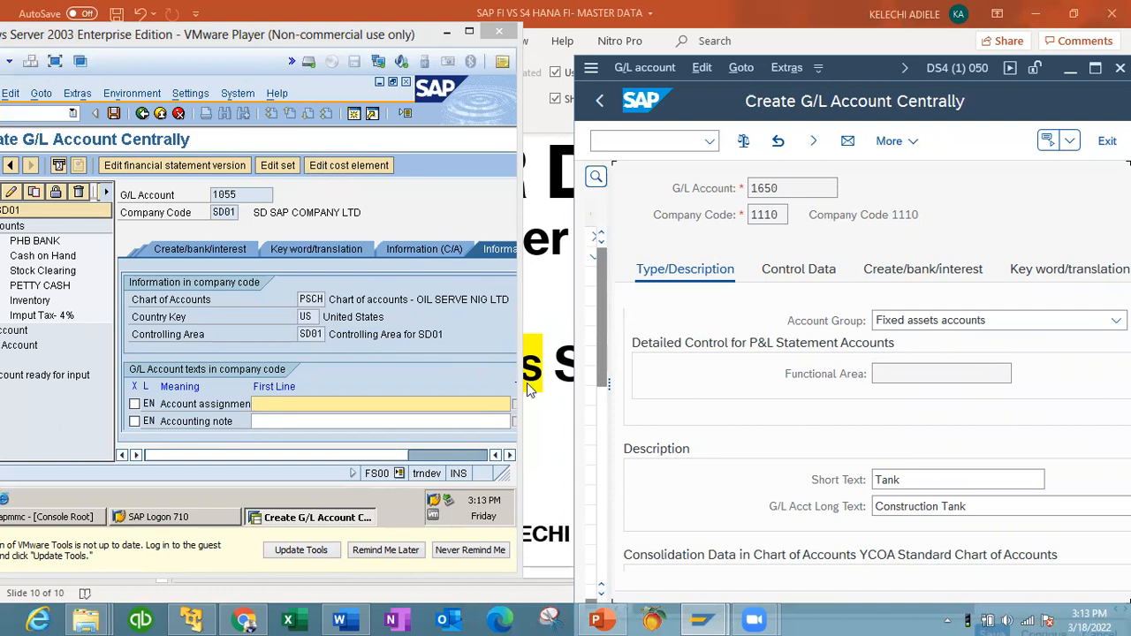
# Save G/L account 1055 in ECC and G/L account 1650 in S/4HANA.
pyautogui.click(115, 114)
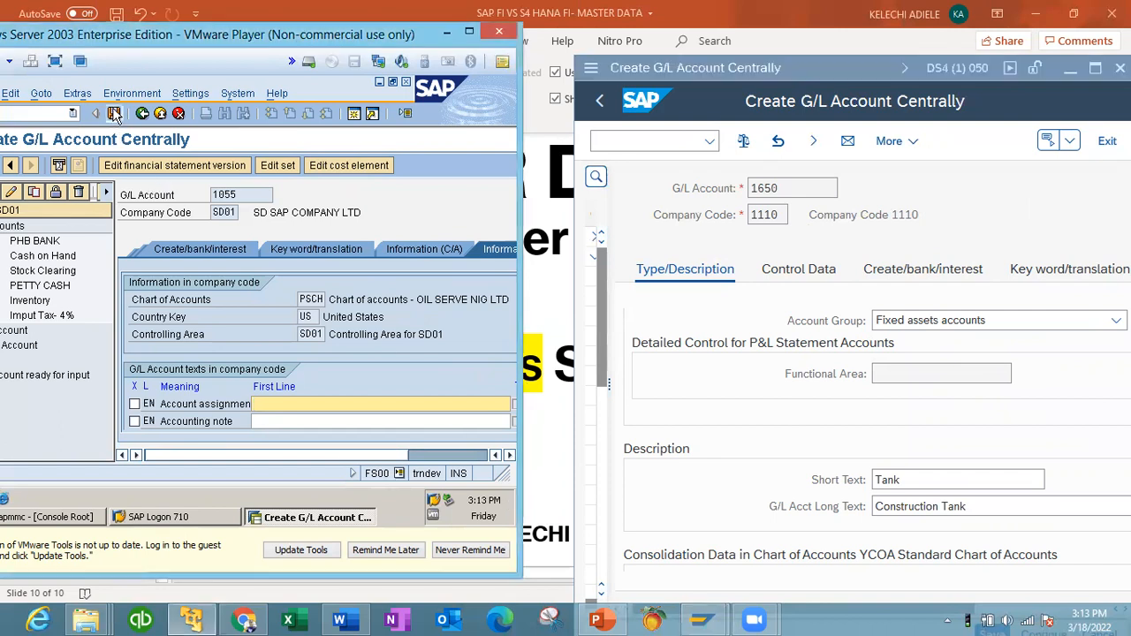
pyautogui.click(1050, 99)
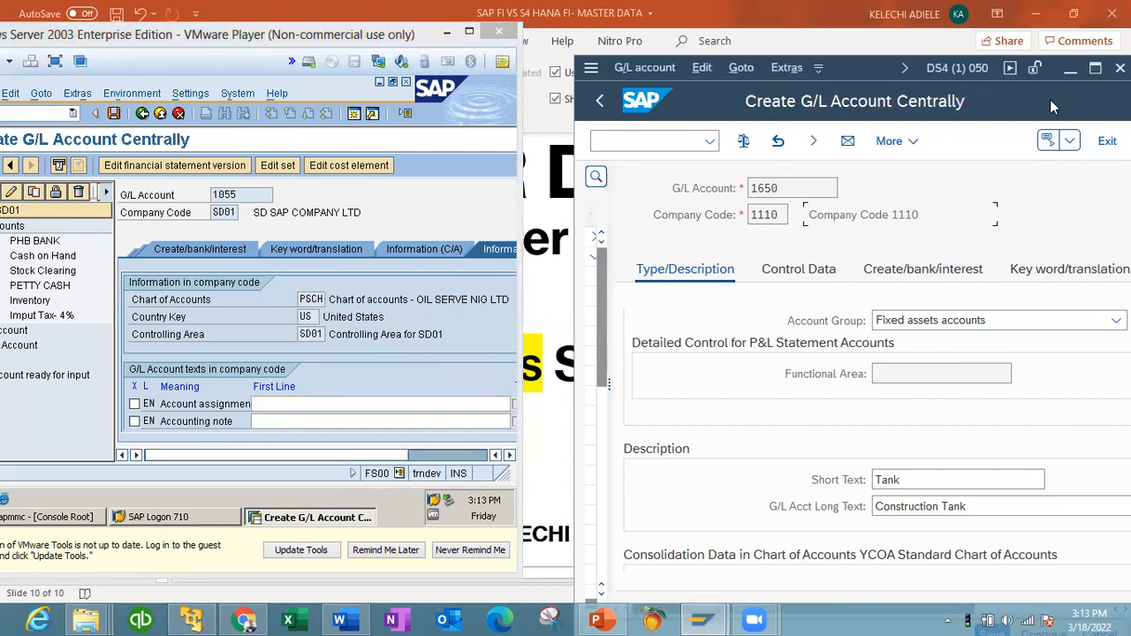
pyautogui.doubleClick(1049, 99)
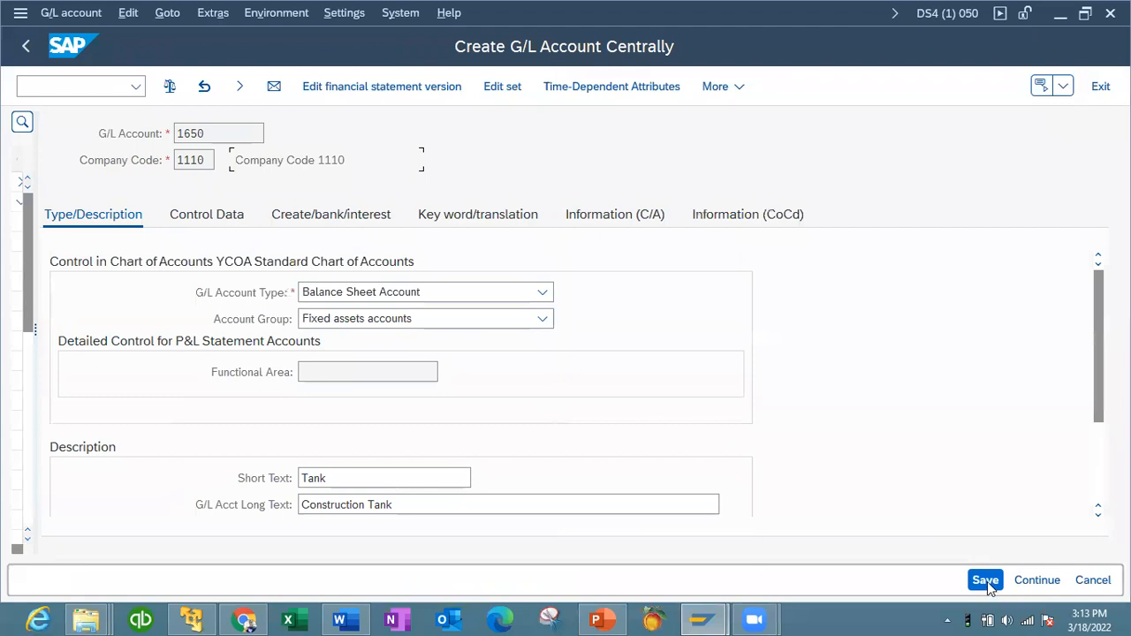
pyautogui.click(986, 581)
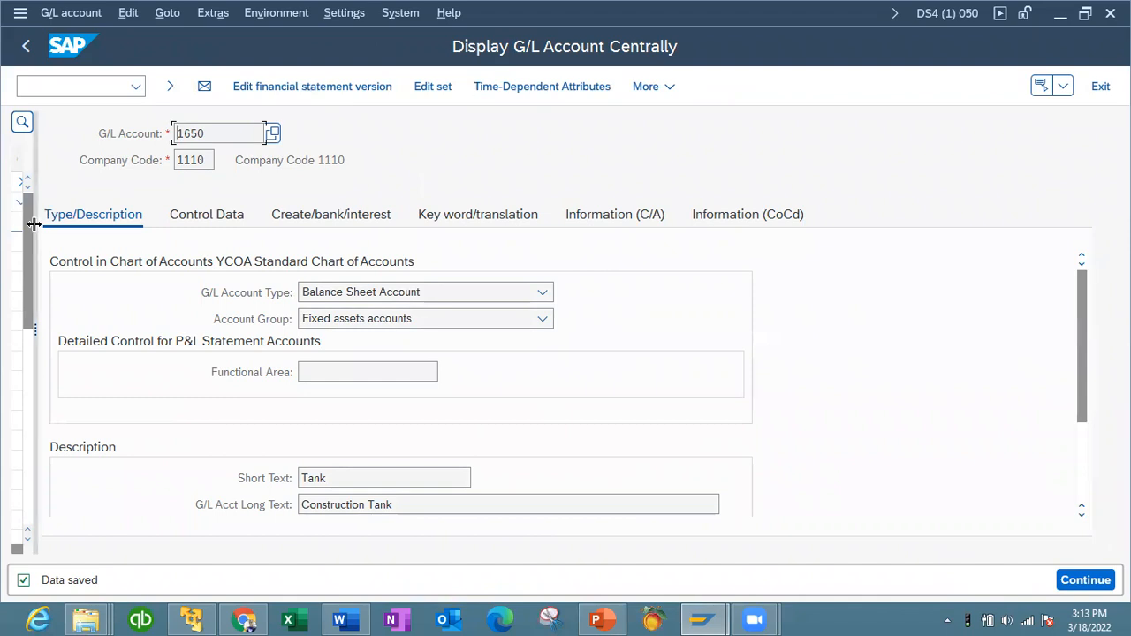
# Widen the S/4HANA account list to view the saved Tank account, and show the type and description of ECC account 1055.
pyautogui.moveTo(33, 223); pyautogui.dragTo(304, 274)
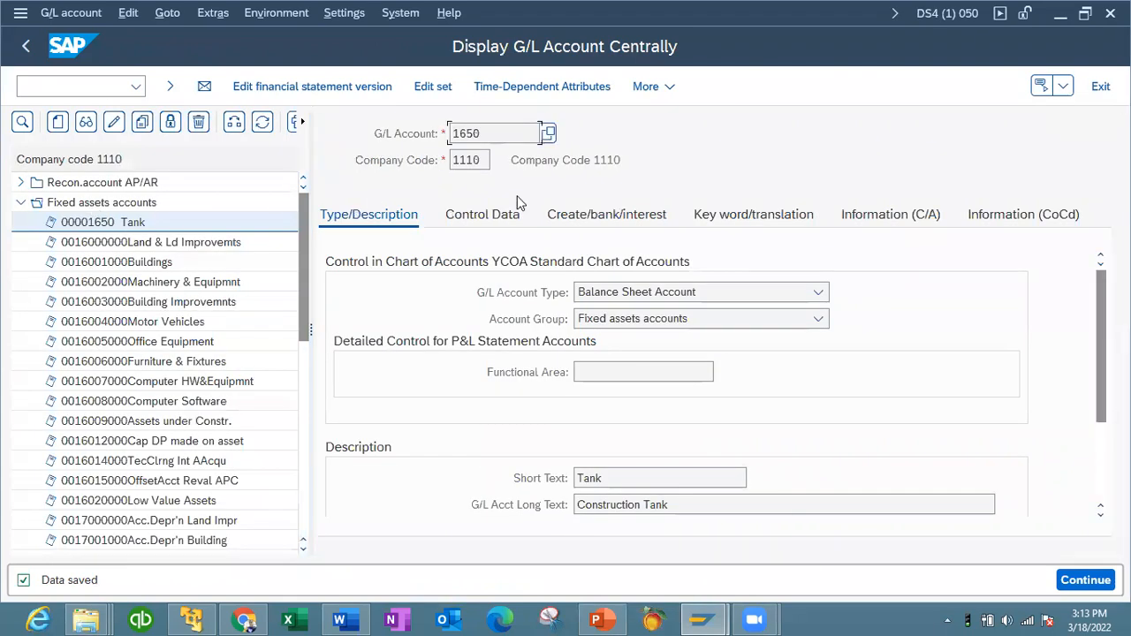
pyautogui.click(1085, 13)
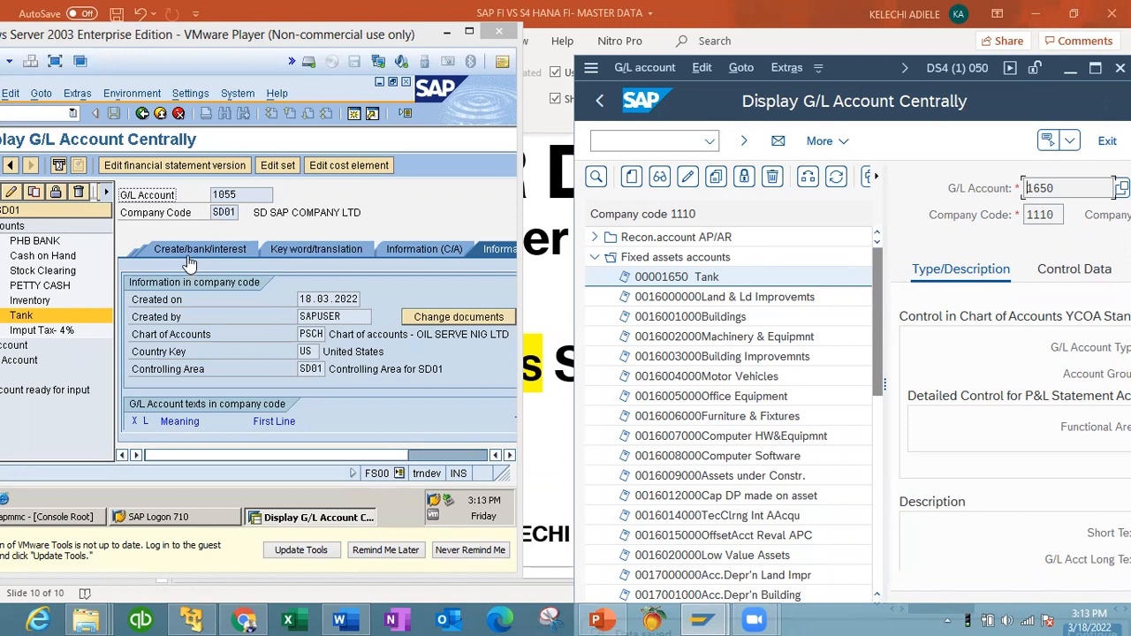
pyautogui.click(237, 261)
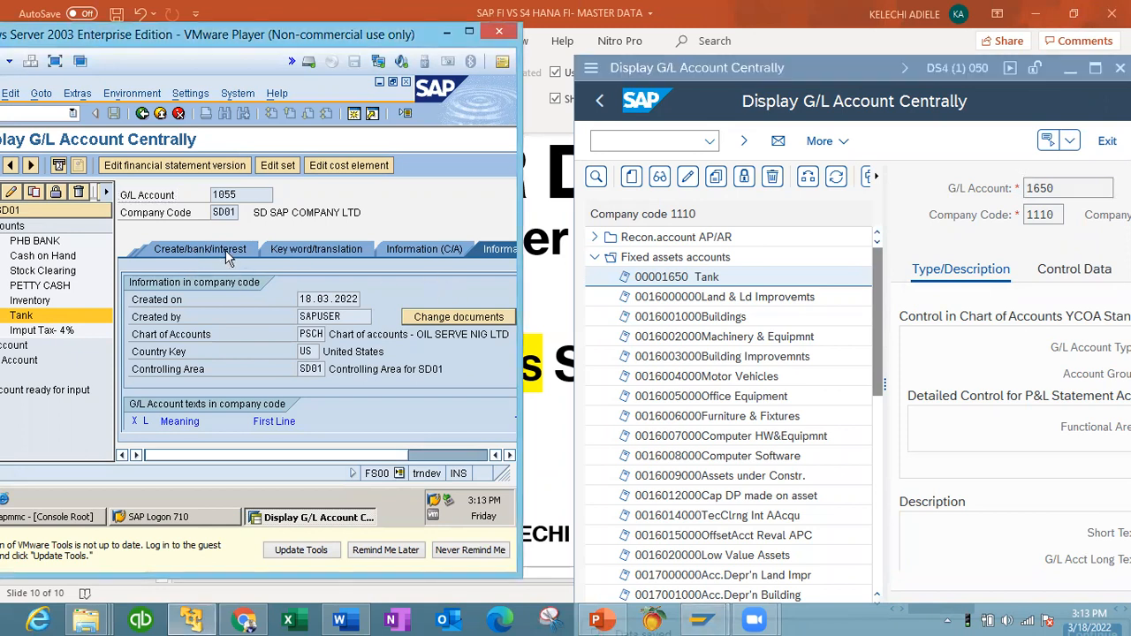
pyautogui.click(193, 252)
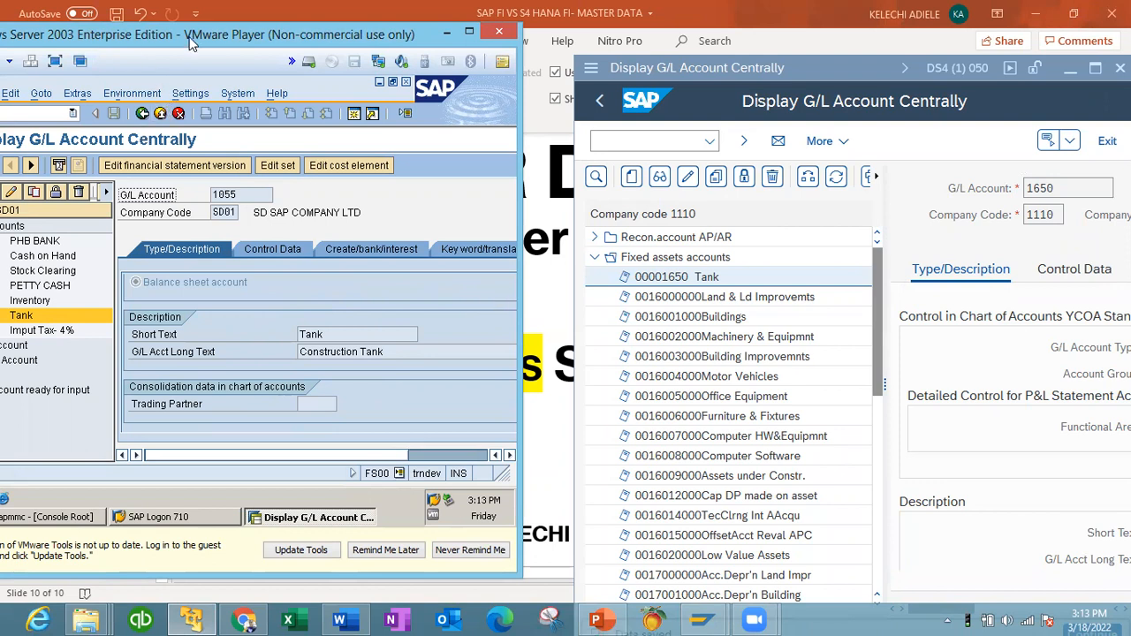
# Return both systems to SAP Easy Access and collapse the Master Records folder in S/4HANA.
pyautogui.moveTo(191, 44); pyautogui.dragTo(311, 44)
pyautogui.click(249, 114)
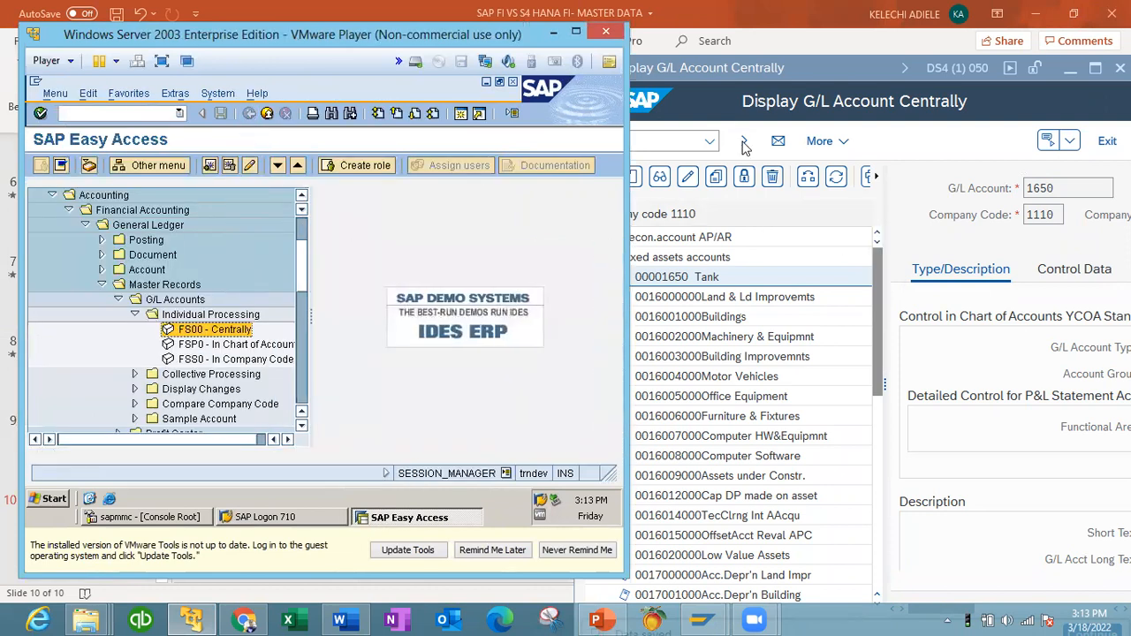
pyautogui.click(723, 113)
pyautogui.click(601, 103)
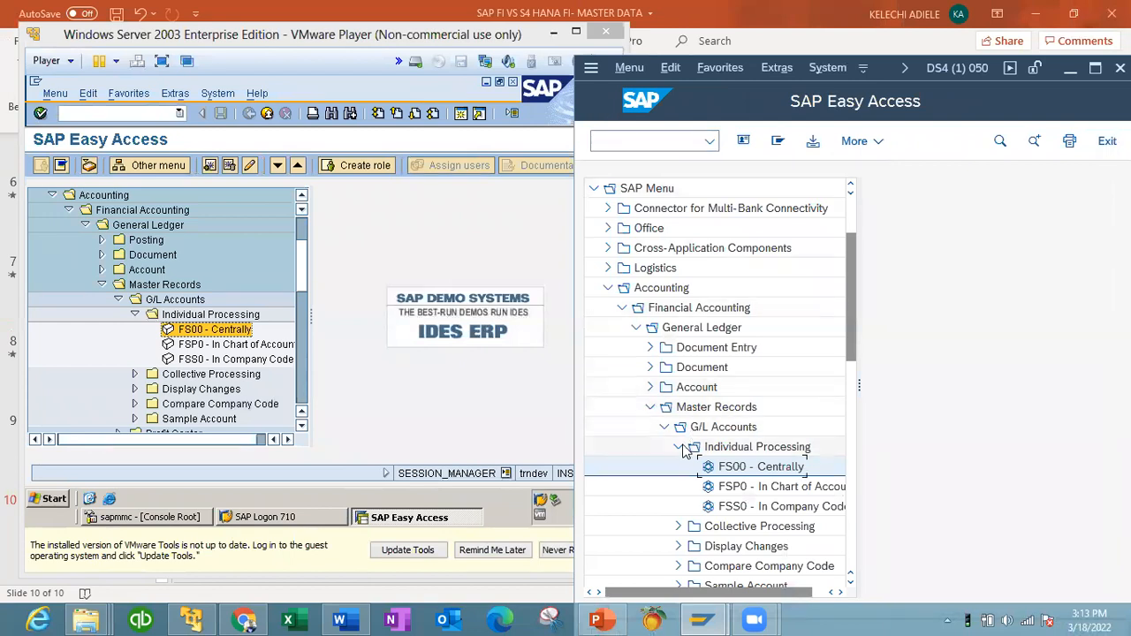
pyautogui.click(678, 447)
pyautogui.click(665, 428)
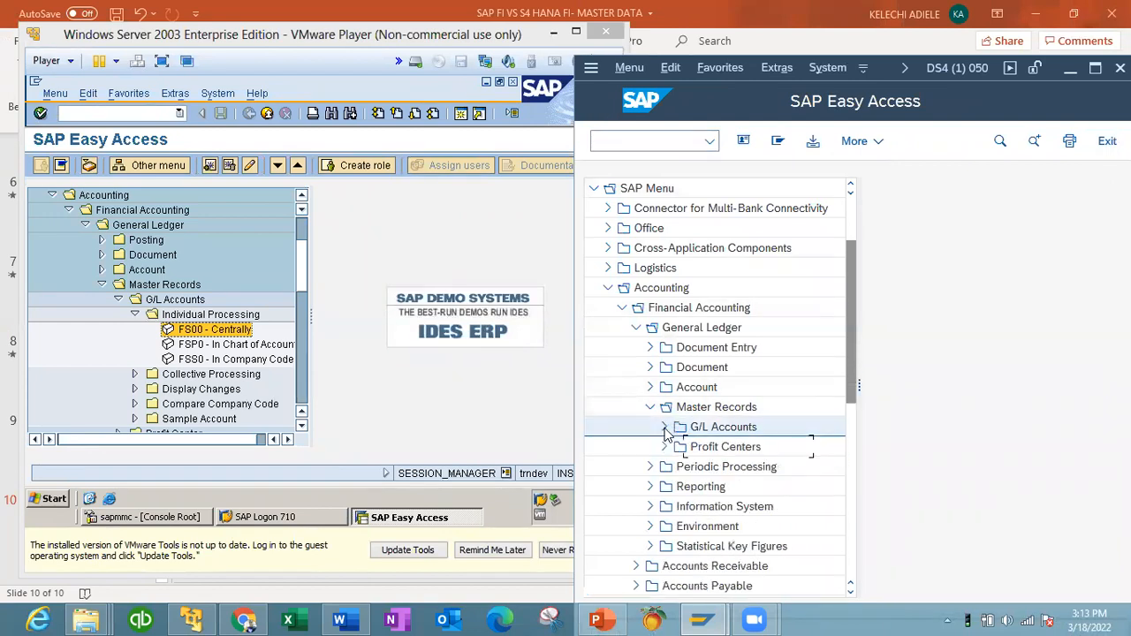
pyautogui.click(650, 407)
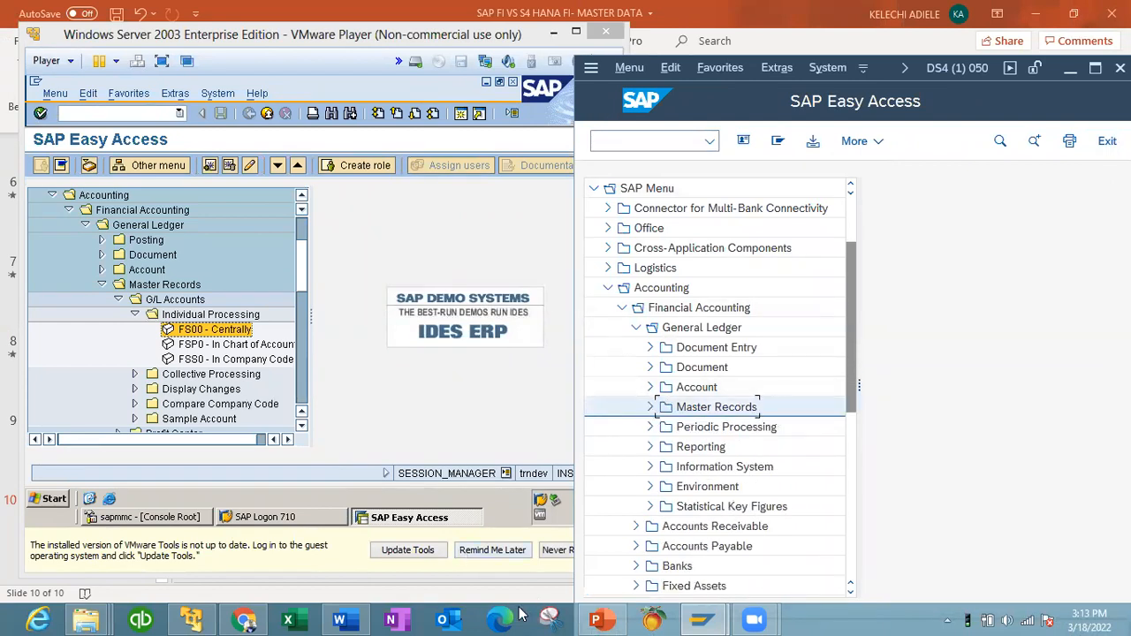
# Switch to PowerPoint and change the title slide's General Ledger line to "General Ledger Posting & Chart of Accounts".
pyautogui.click(597, 620)
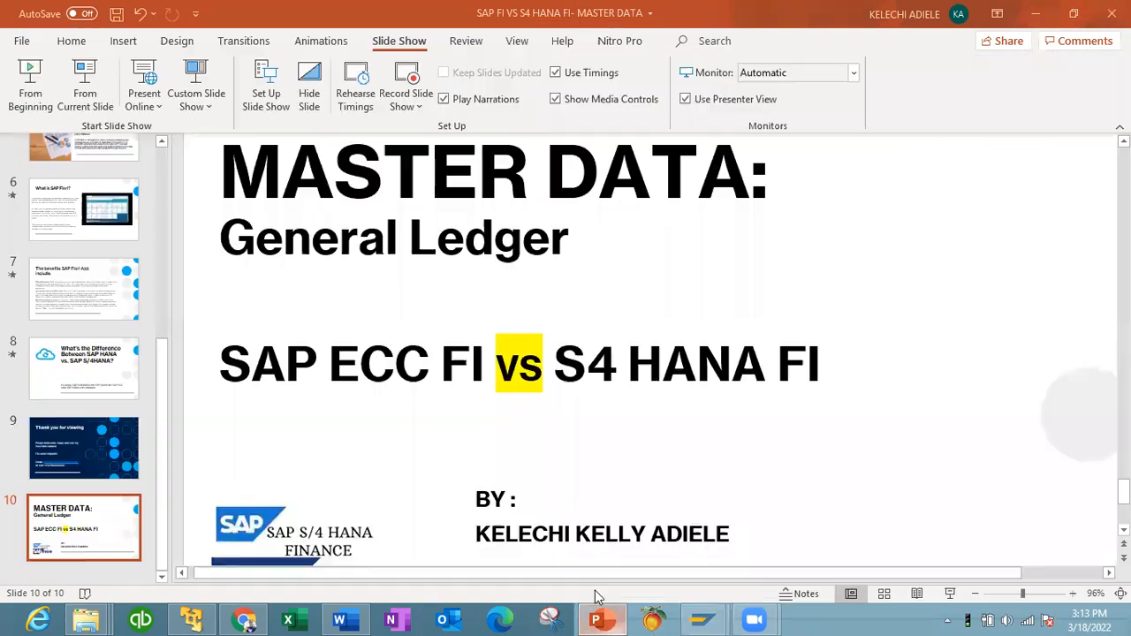
pyautogui.click(225, 238)
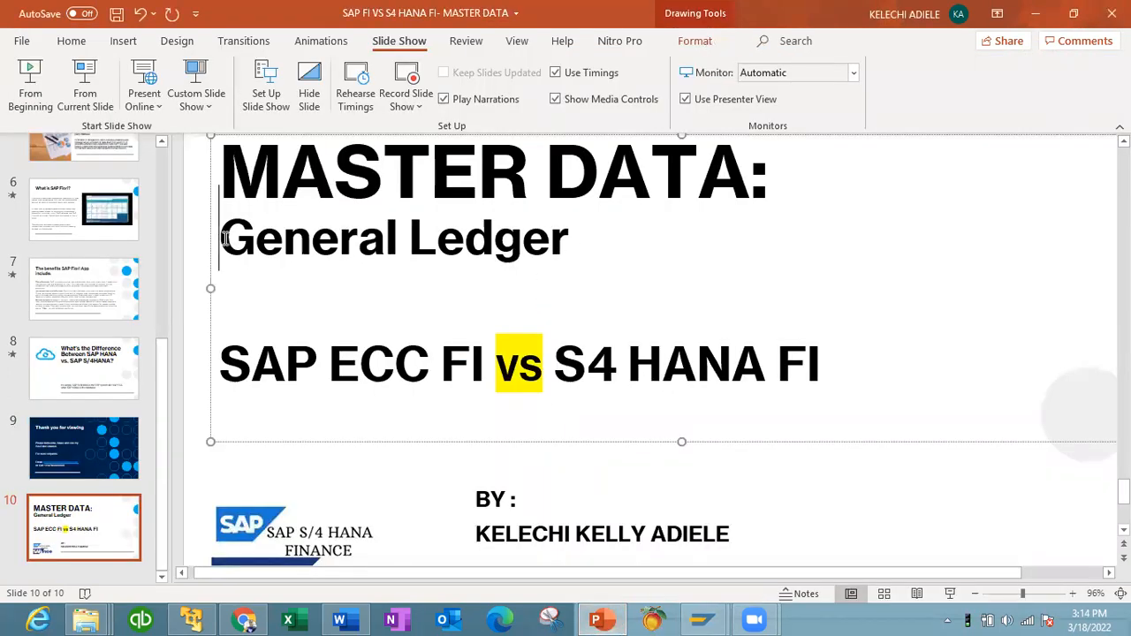
pyautogui.write('C')
pyautogui.press('BackSpace')
pyautogui.click(571, 245)
pyautogui.write('& C')
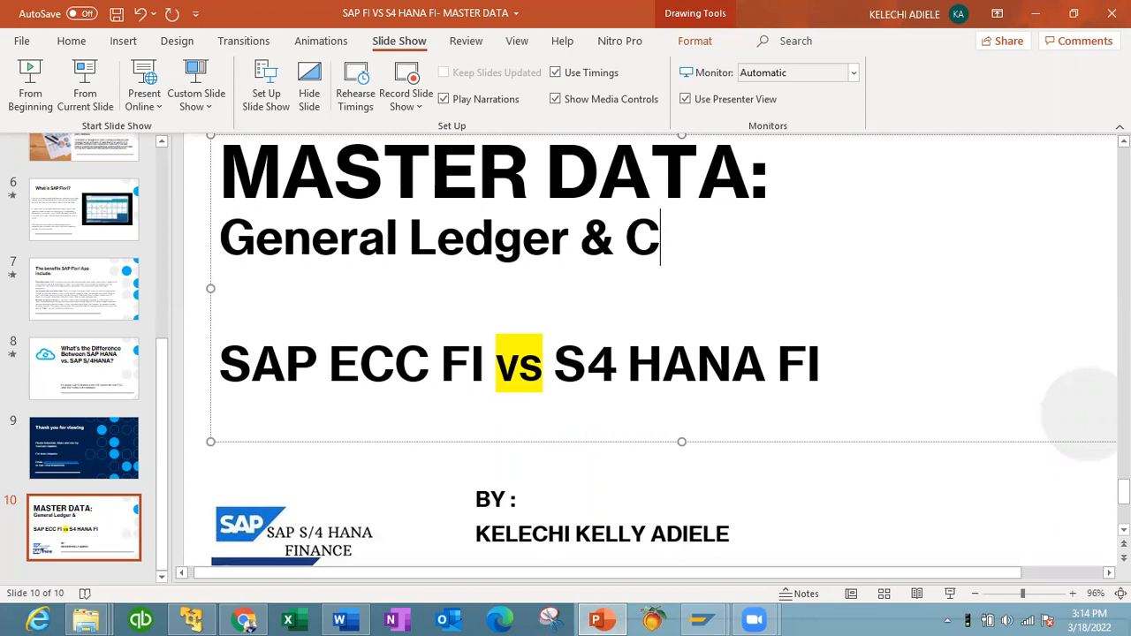
pyautogui.write('hart o')
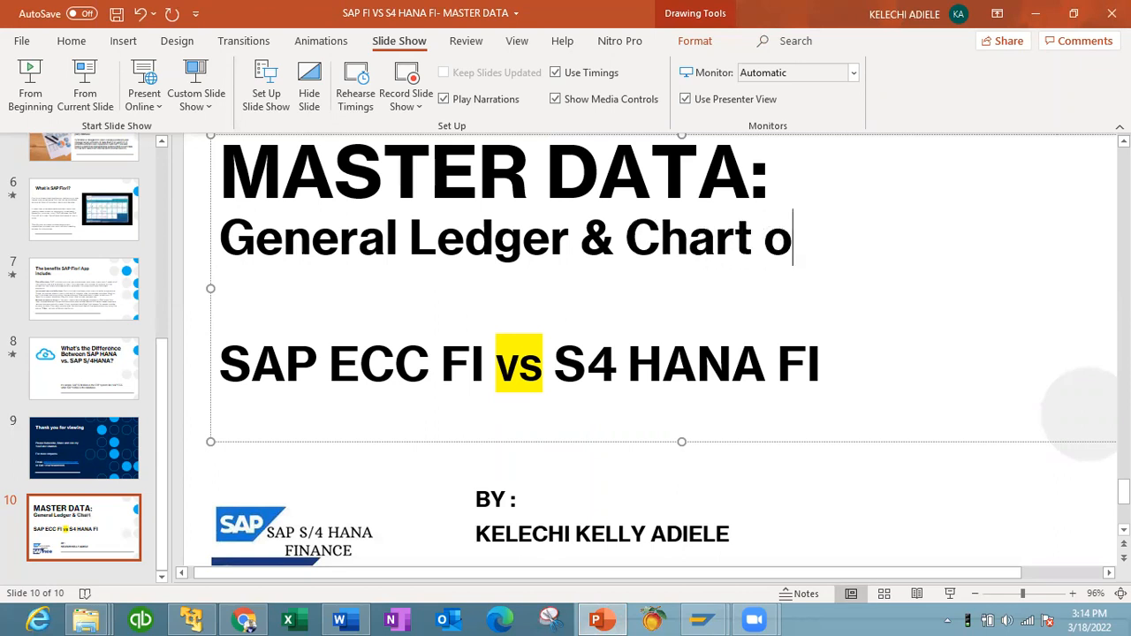
pyautogui.write('f Accounts')
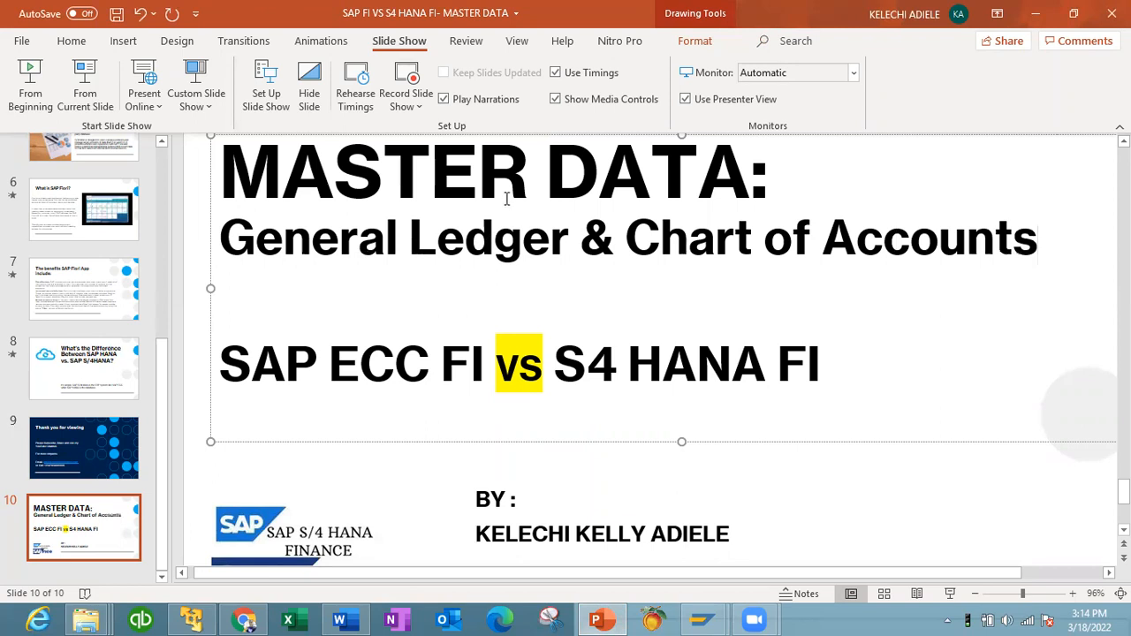
pyautogui.click(563, 244)
pyautogui.write('Postin')
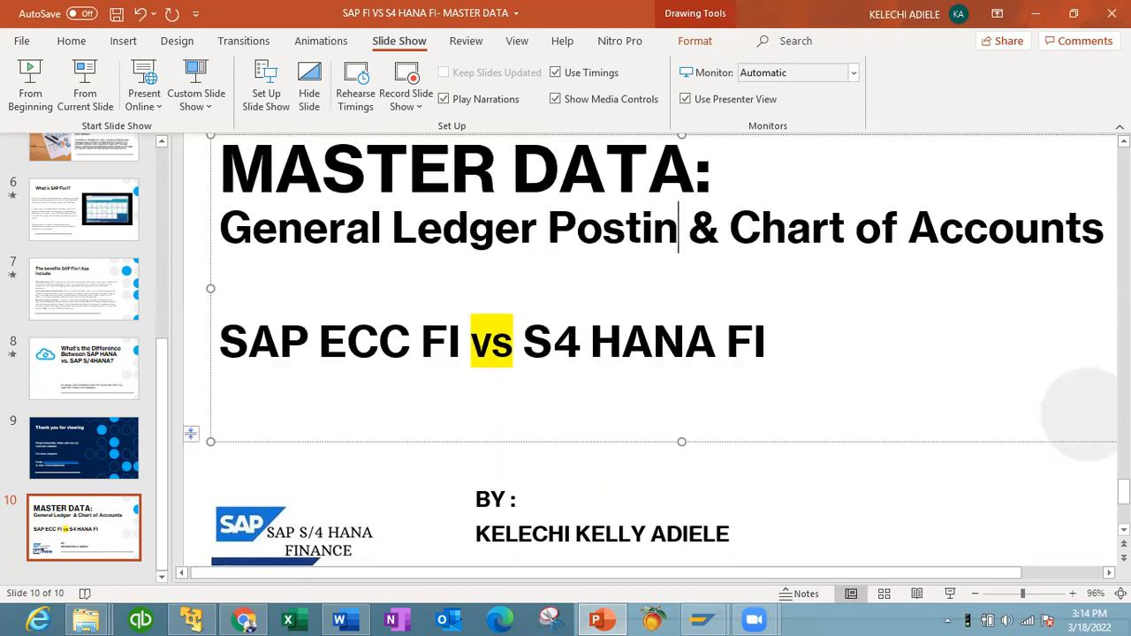
pyautogui.write('g')
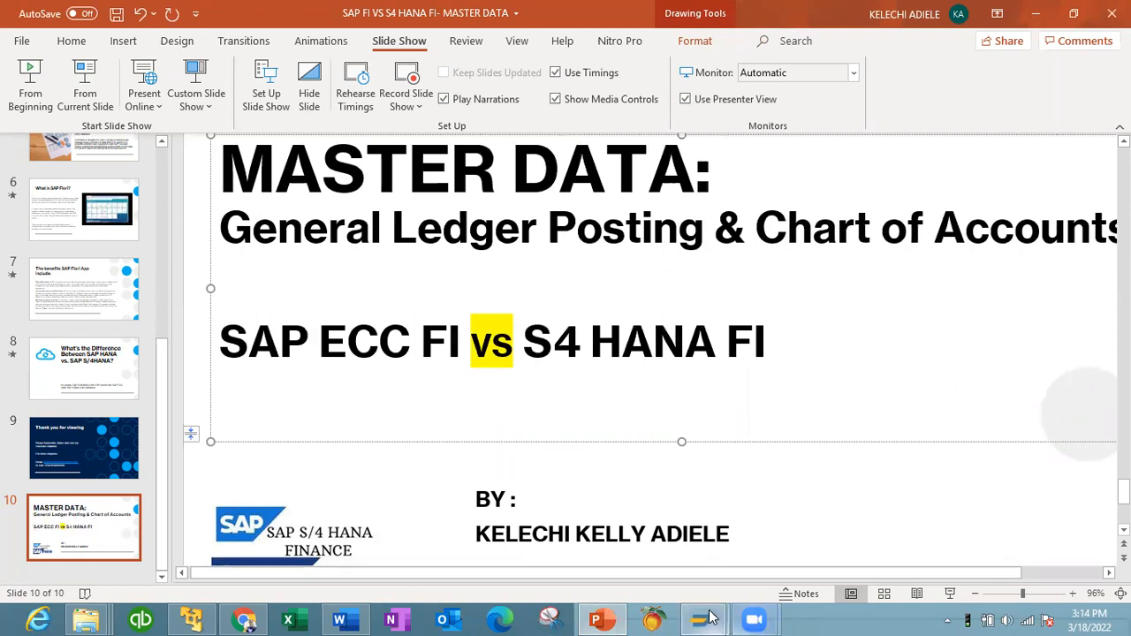
# Switch back to both SAP systems, enter transaction code fb50 in S/4HANA and expand its Document Entry folder in a wider menu tree.
pyautogui.moveTo(703, 619)
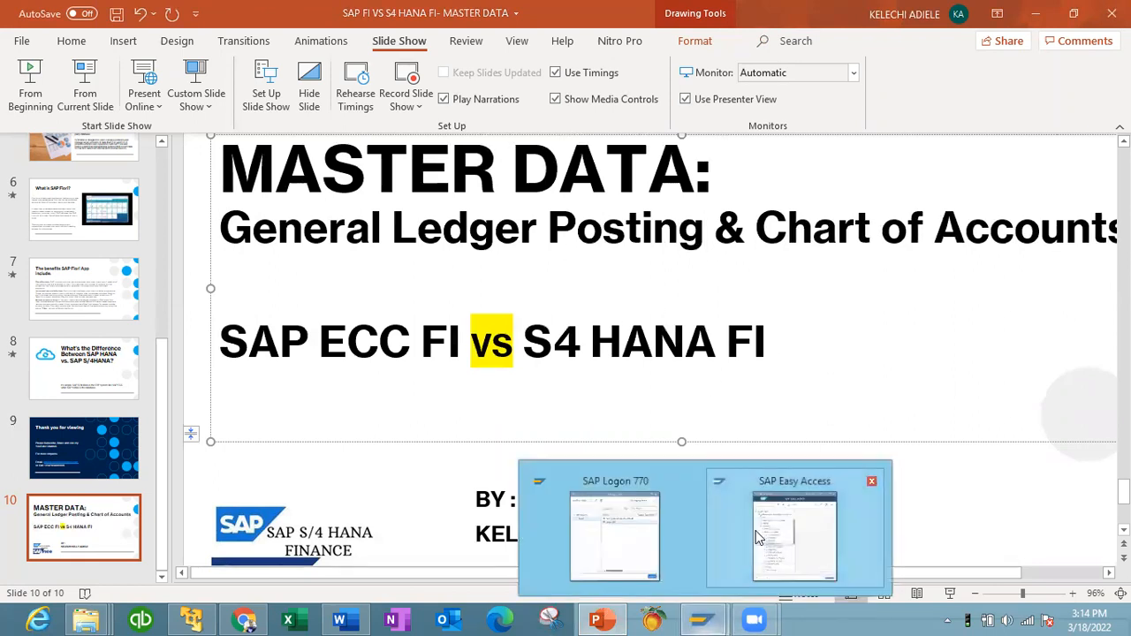
pyautogui.click(817, 573)
pyautogui.click(192, 620)
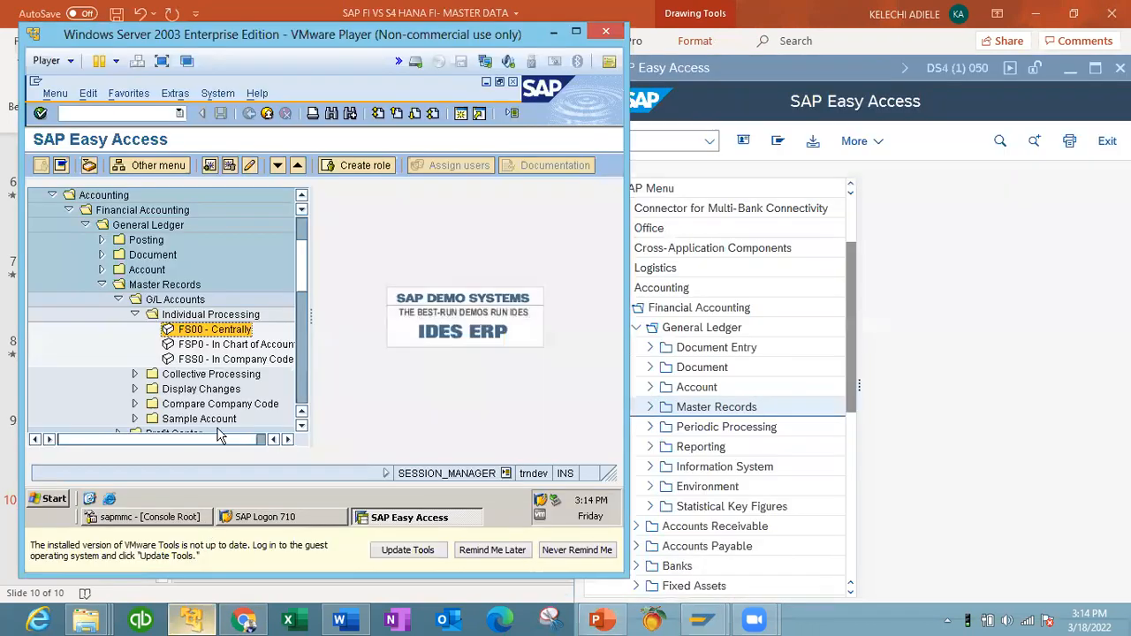
pyautogui.click(920, 303)
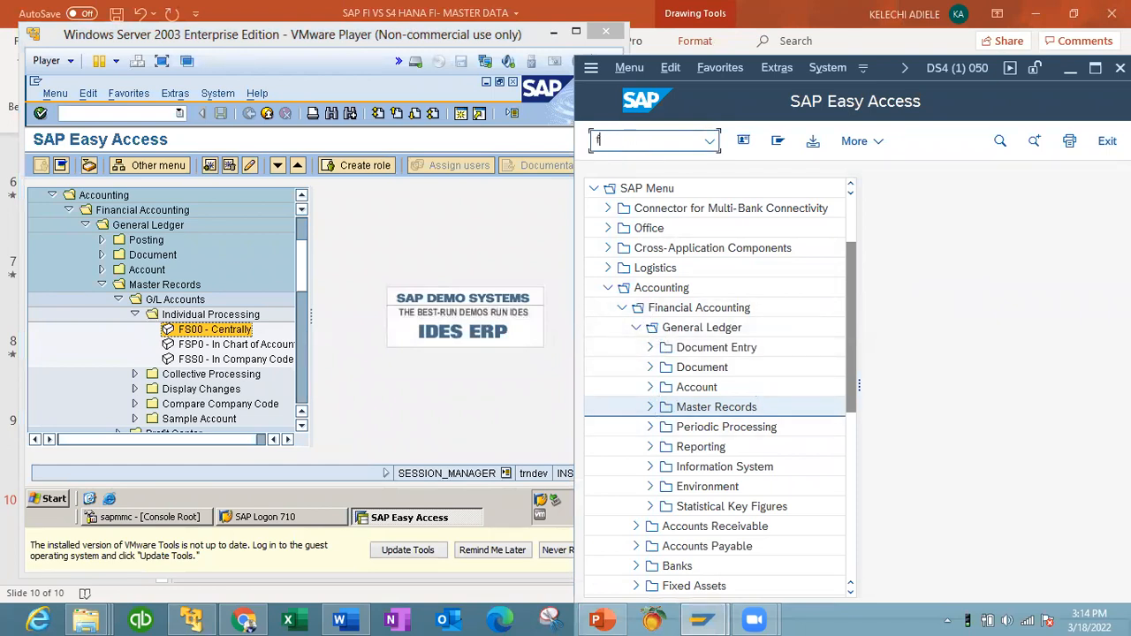
pyautogui.click(651, 347)
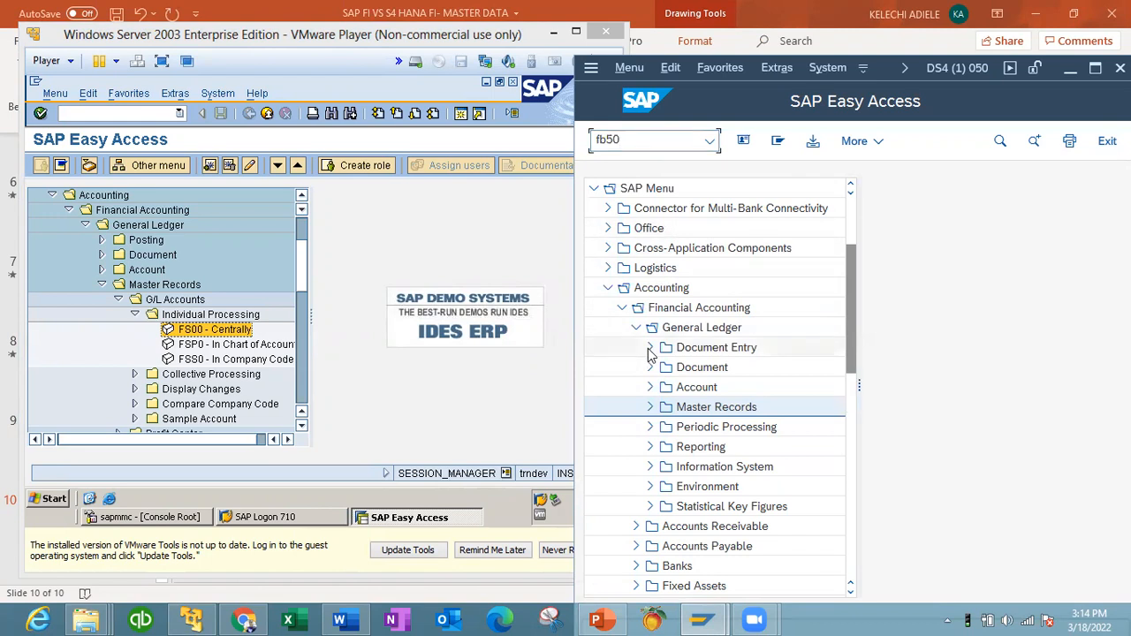
pyautogui.moveTo(859, 277); pyautogui.dragTo(1035, 278)
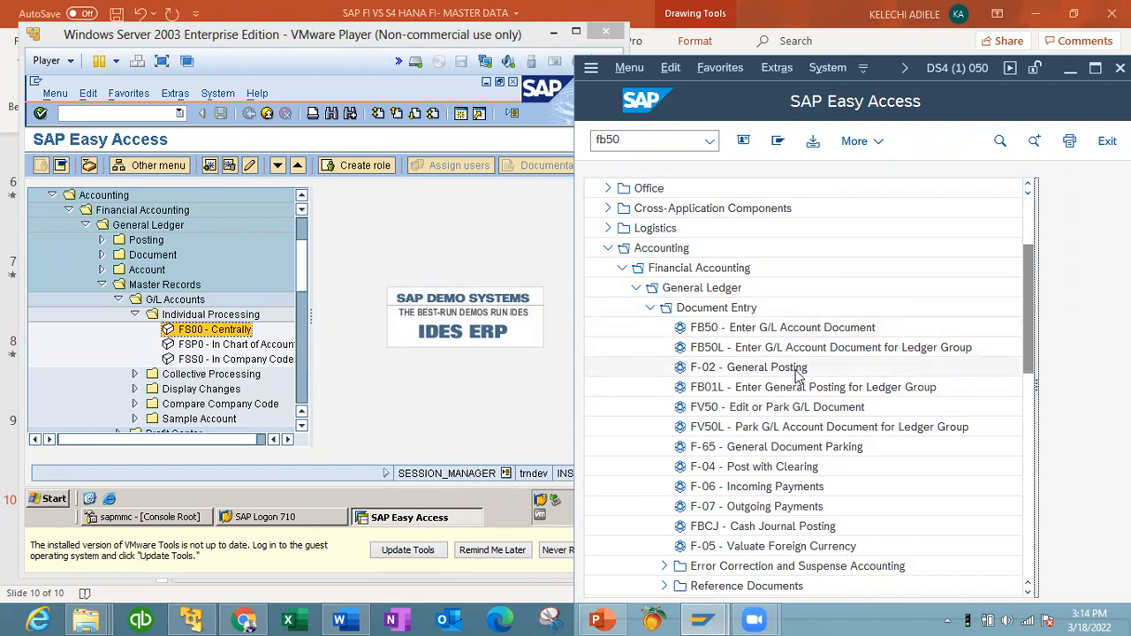
# Collapse Master Records in the ECC menu and start FB50 - Enter G/L Account Document from its Posting folder.
pyautogui.click(135, 319)
pyautogui.click(135, 317)
pyautogui.click(118, 300)
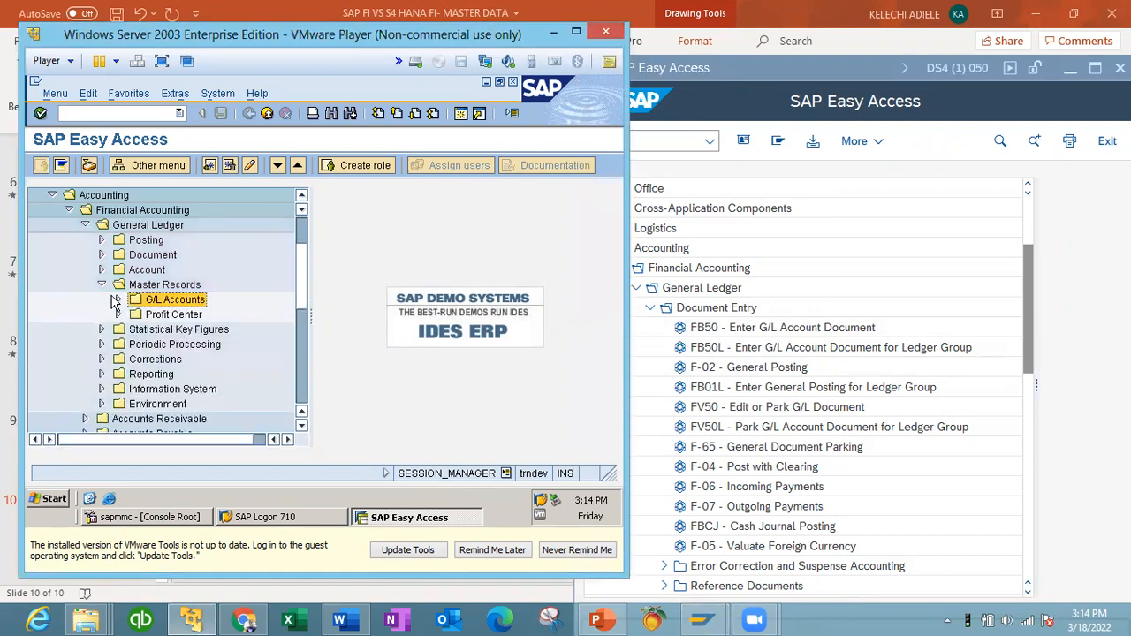
pyautogui.click(101, 284)
pyautogui.click(102, 239)
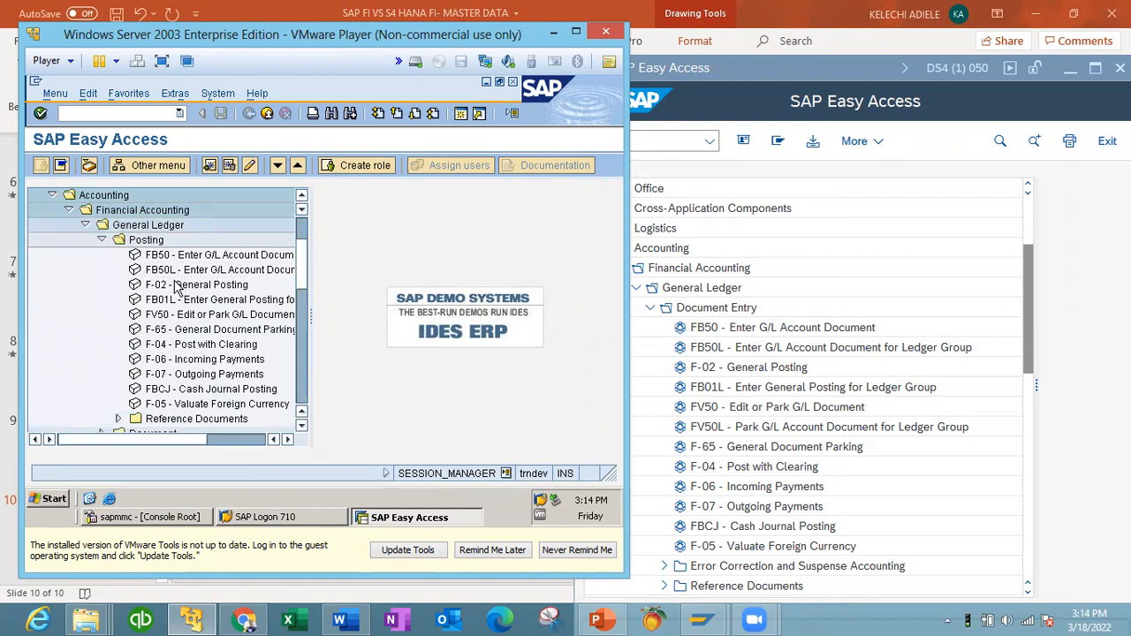
pyautogui.click(198, 256)
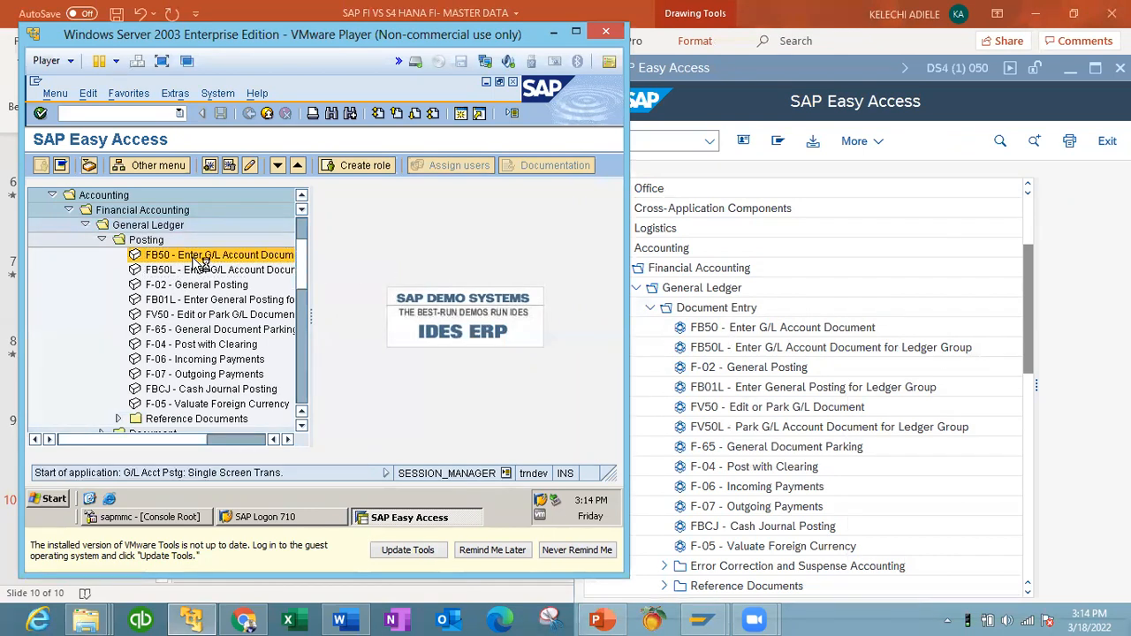
# Start FB50 in S/4HANA and enter document date 23.02.2022 and reference 002 for company code 1110.
pyautogui.click(669, 141)
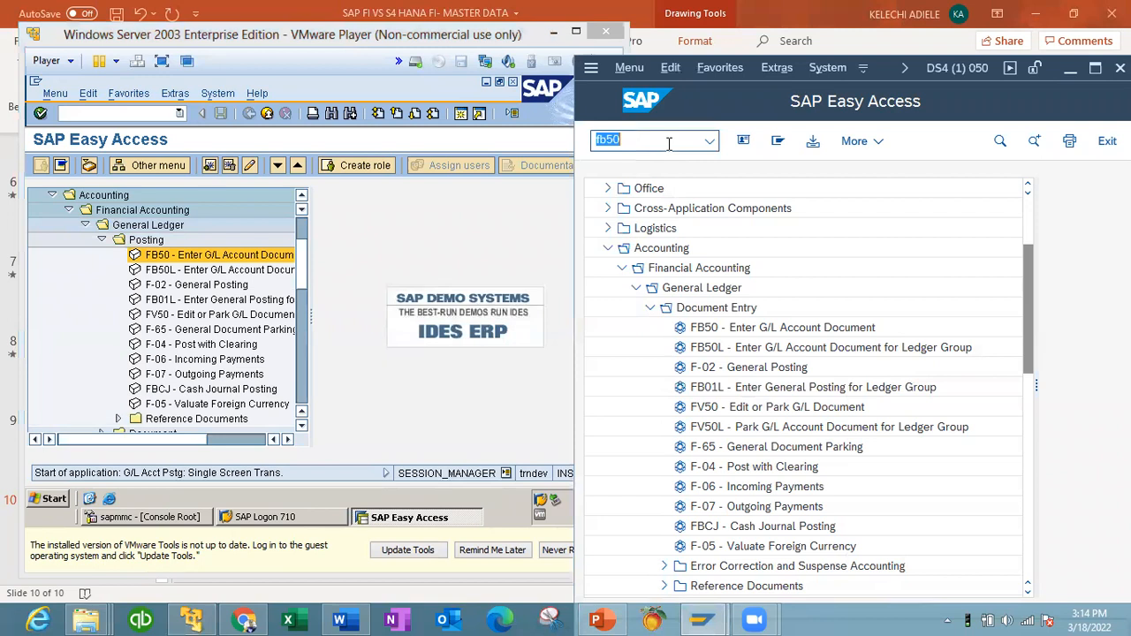
pyautogui.press('Return')
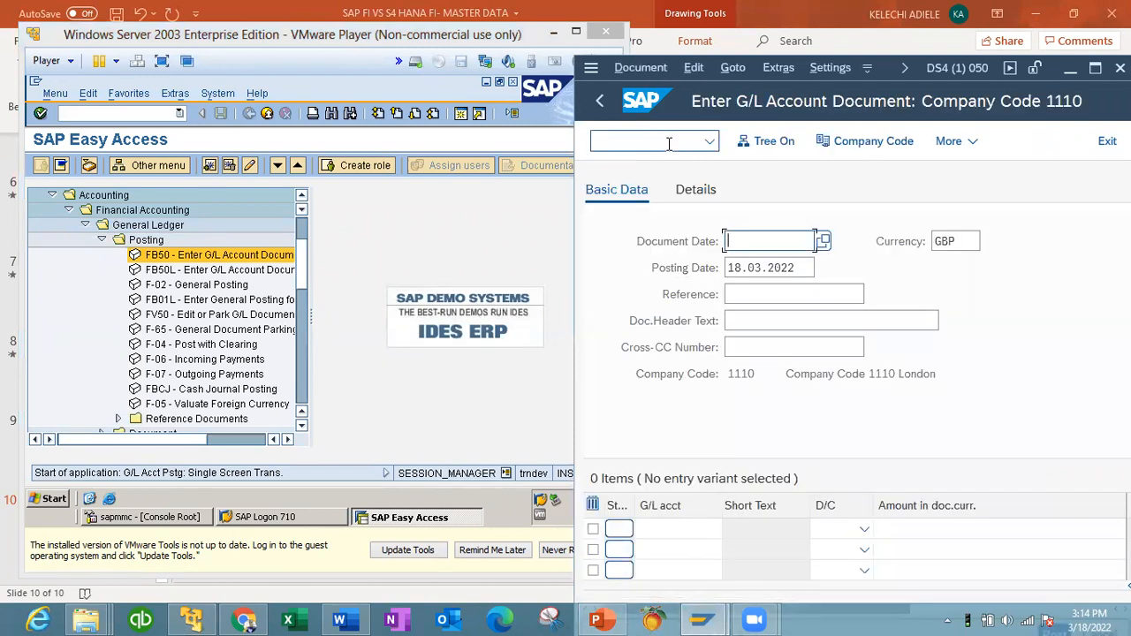
pyautogui.write('2')
pyautogui.click(780, 268)
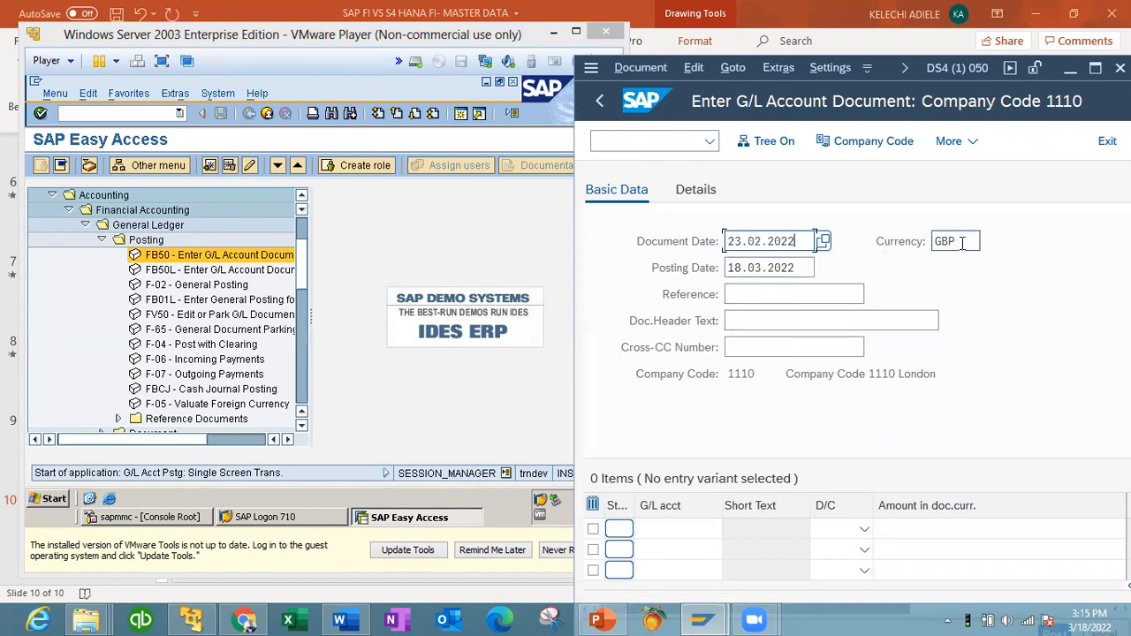
pyautogui.click(751, 296)
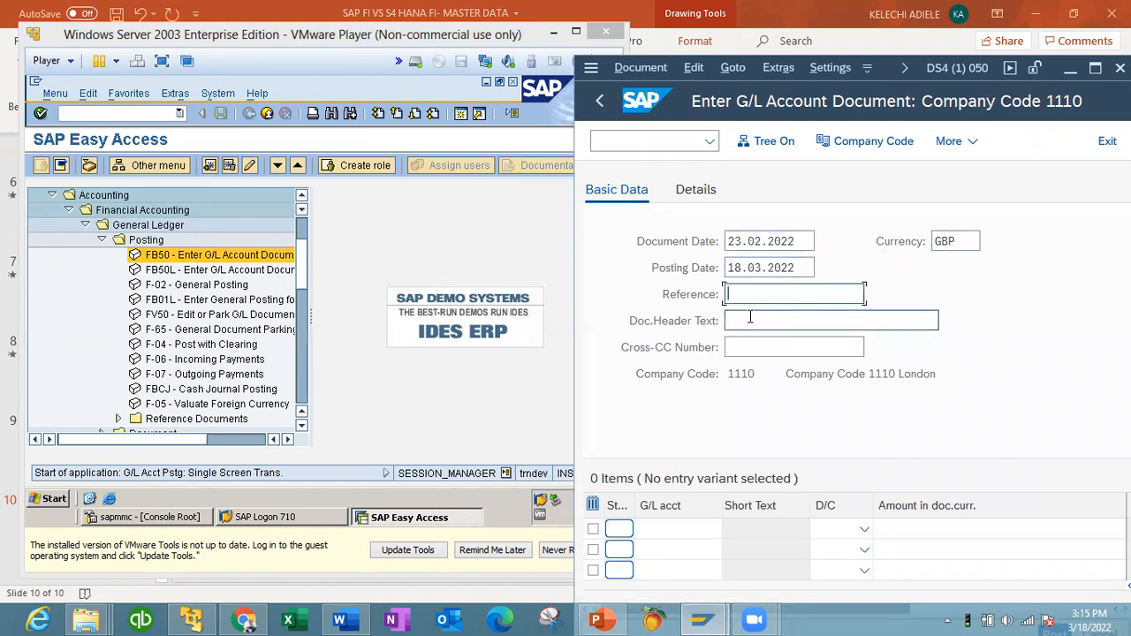
pyautogui.click(747, 320)
pyautogui.press('BackSpace')
pyautogui.write('2')
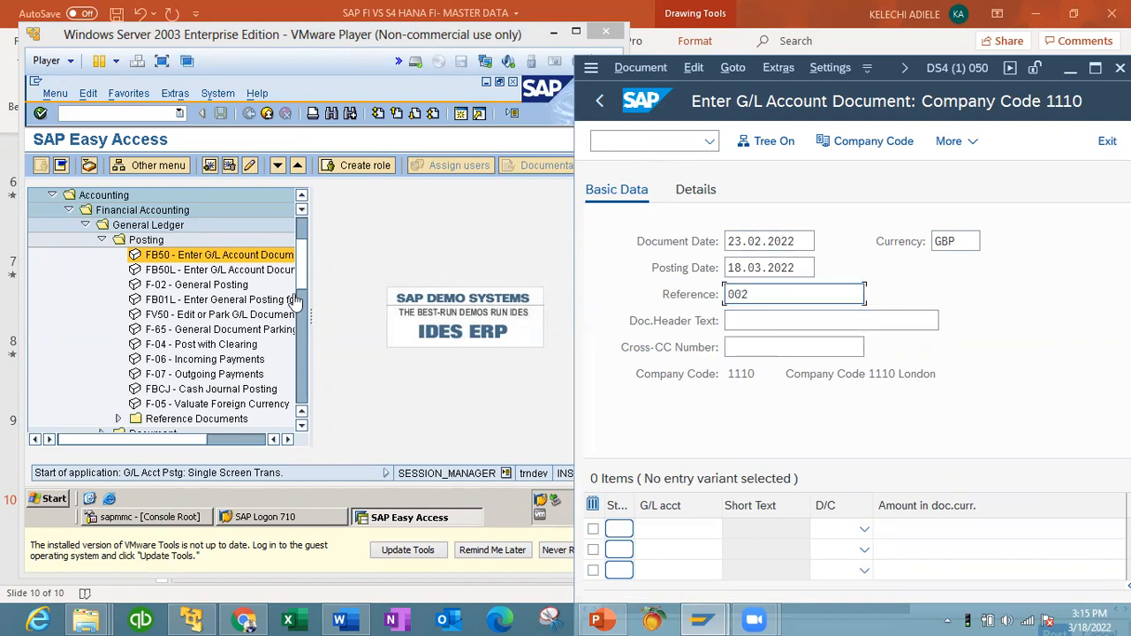
# Start FB50 in ECC and enter document date 01.03.2022 and reference 001 for company code SD01.
pyautogui.click(231, 259)
pyautogui.doubleClick(231, 258)
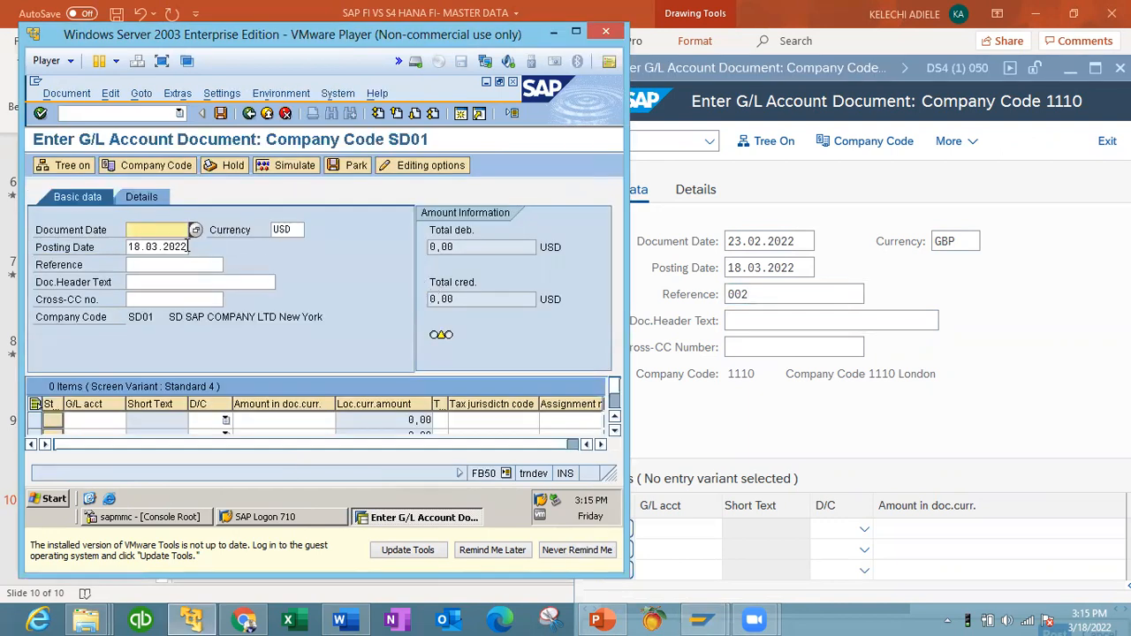
pyautogui.click(179, 245)
pyautogui.write('01.03.2022')
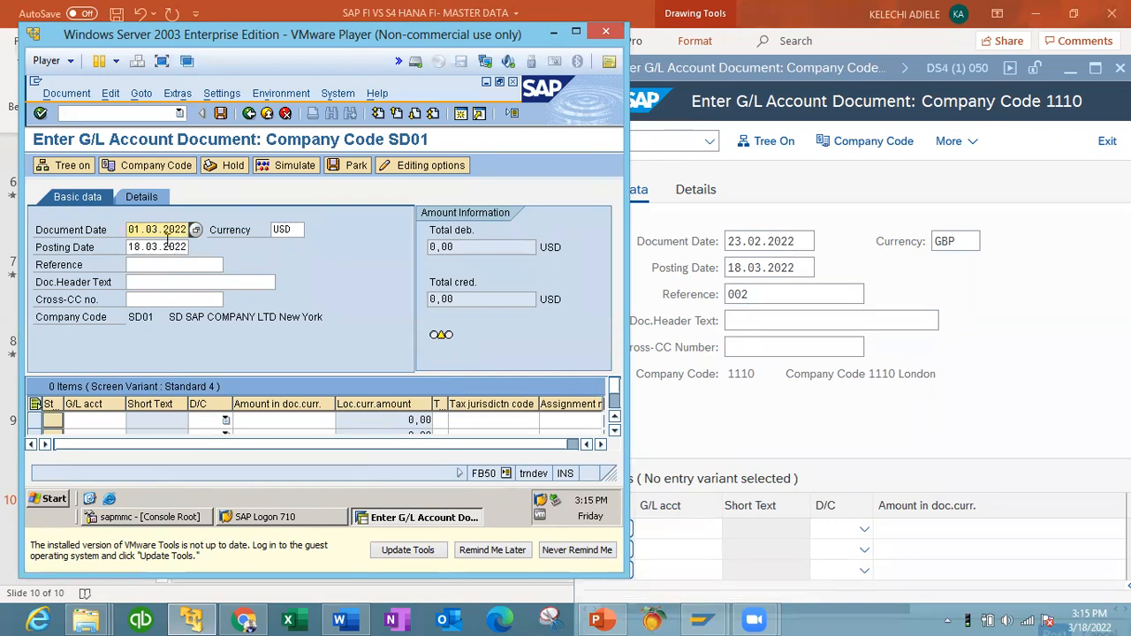
pyautogui.click(150, 268)
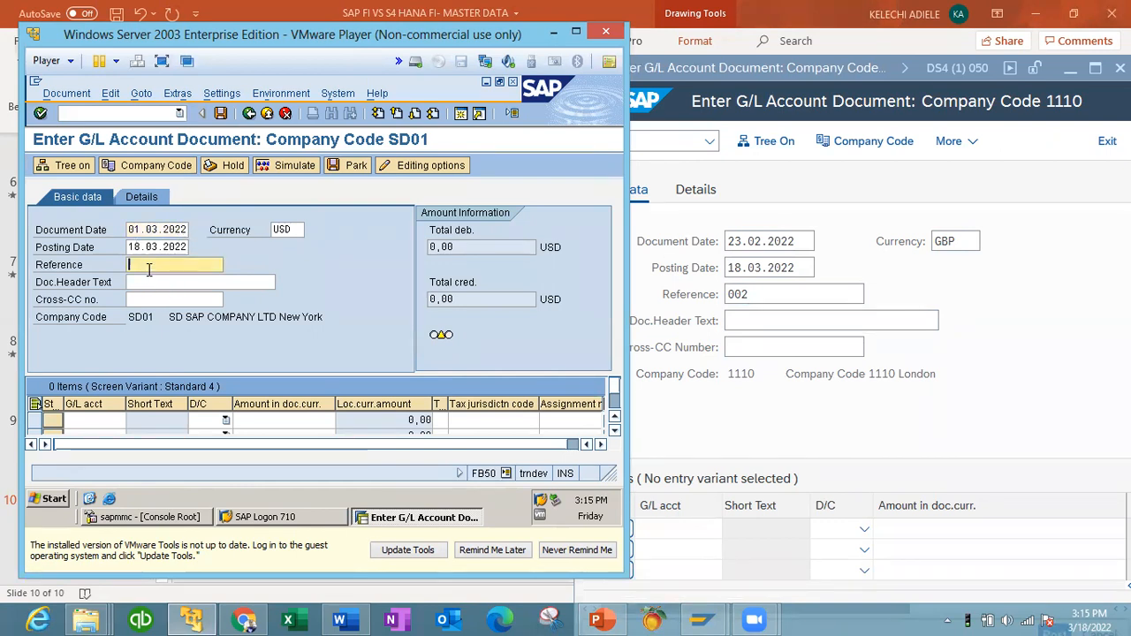
pyautogui.write('001')
pyautogui.click(692, 261)
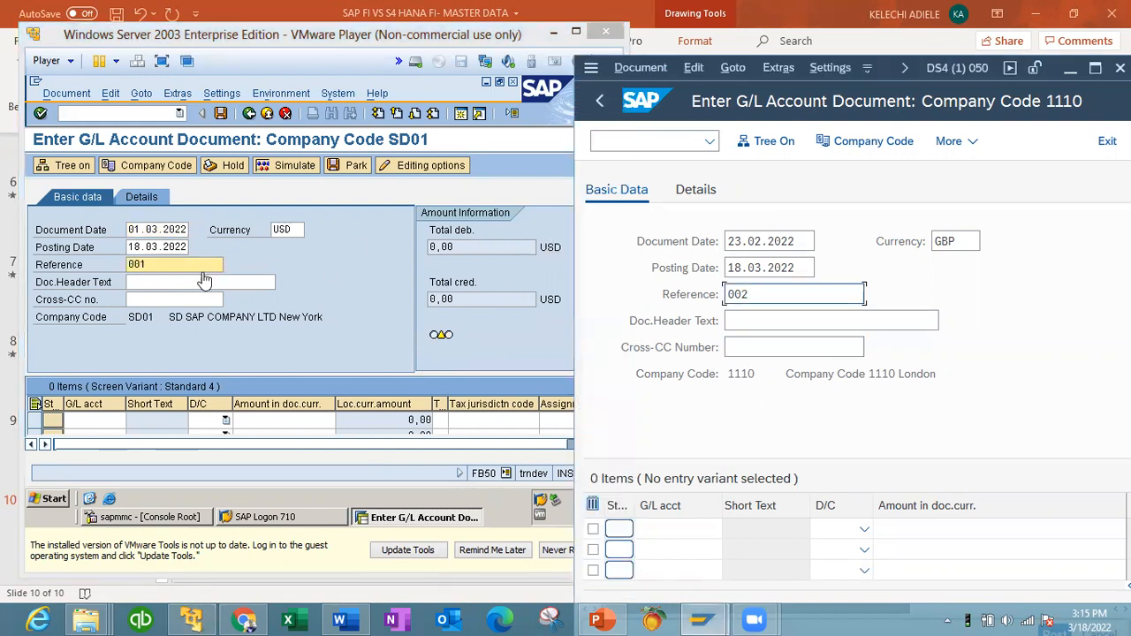
# Enter G/L account 4510 on the first line item of the ECC document and mark it as Debit.
pyautogui.click(115, 419)
pyautogui.click(115, 419)
pyautogui.click(108, 436)
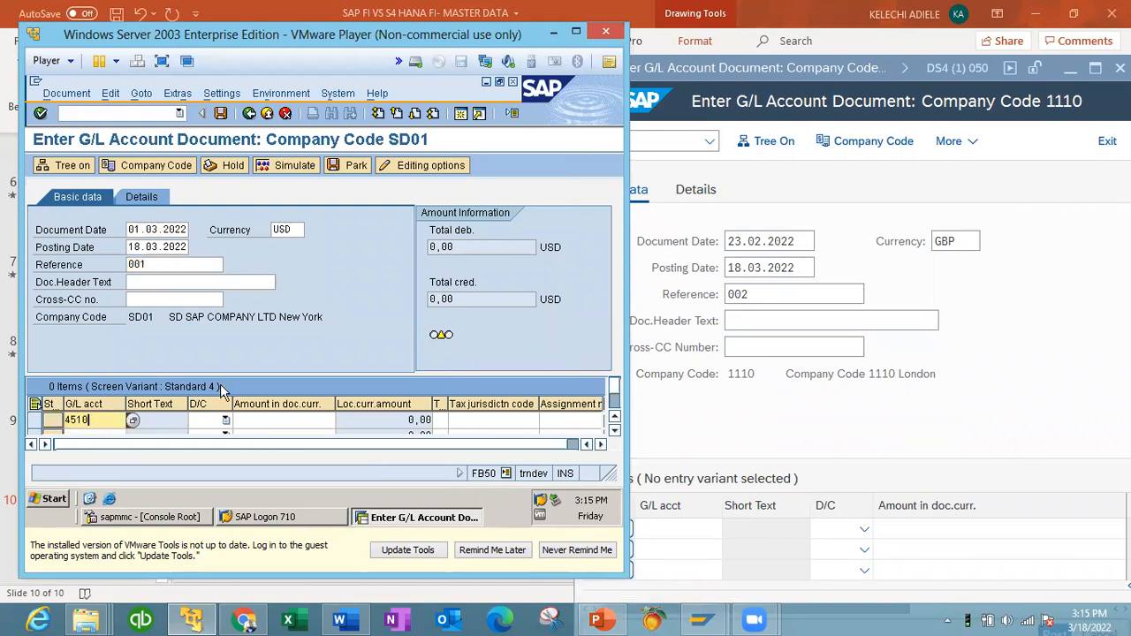
pyautogui.click(227, 420)
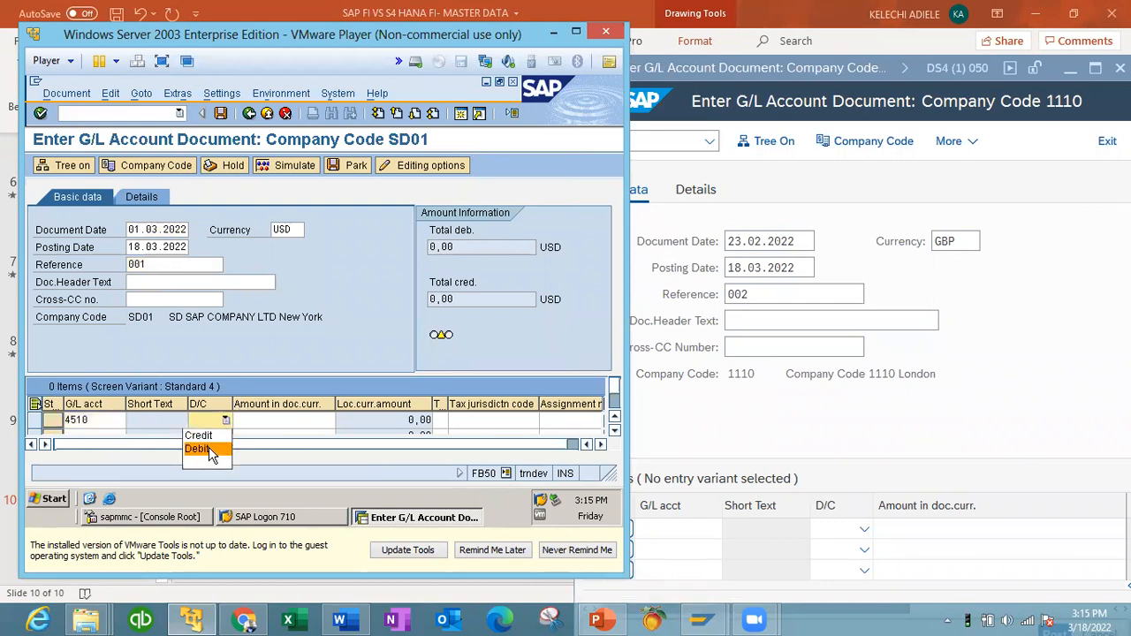
pyautogui.click(209, 450)
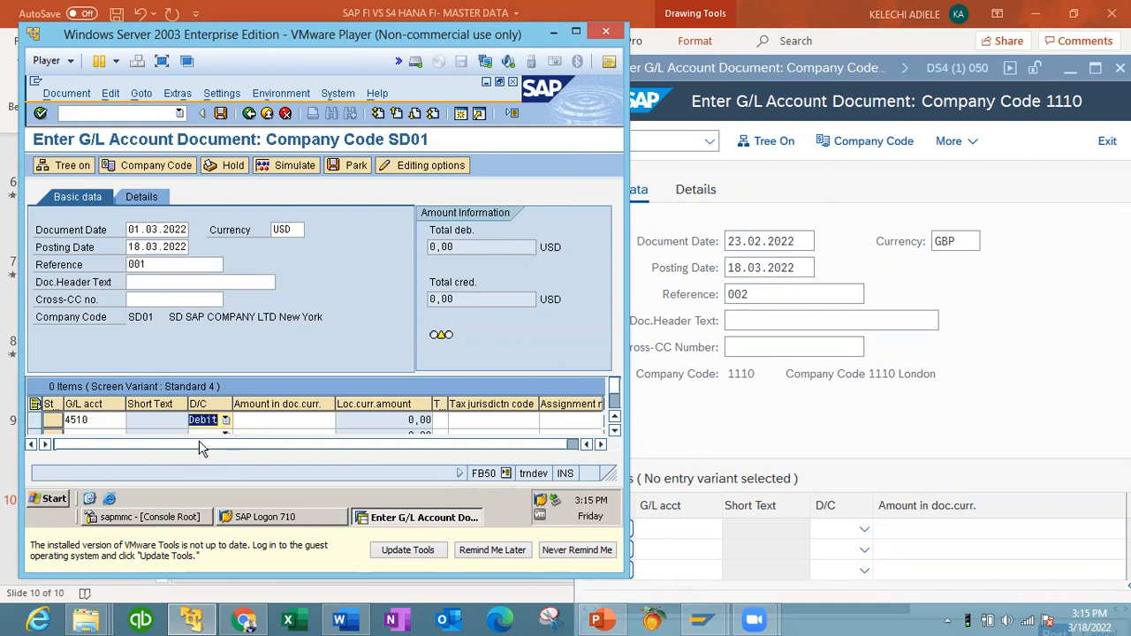
pyautogui.click(616, 433)
pyautogui.click(87, 402)
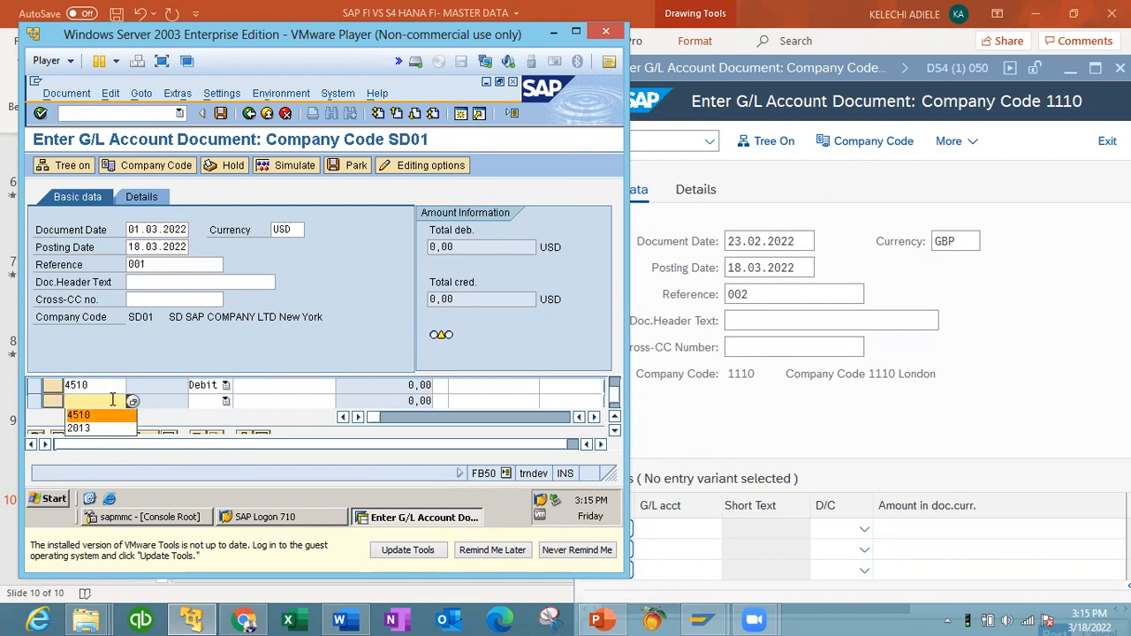
pyautogui.click(616, 384)
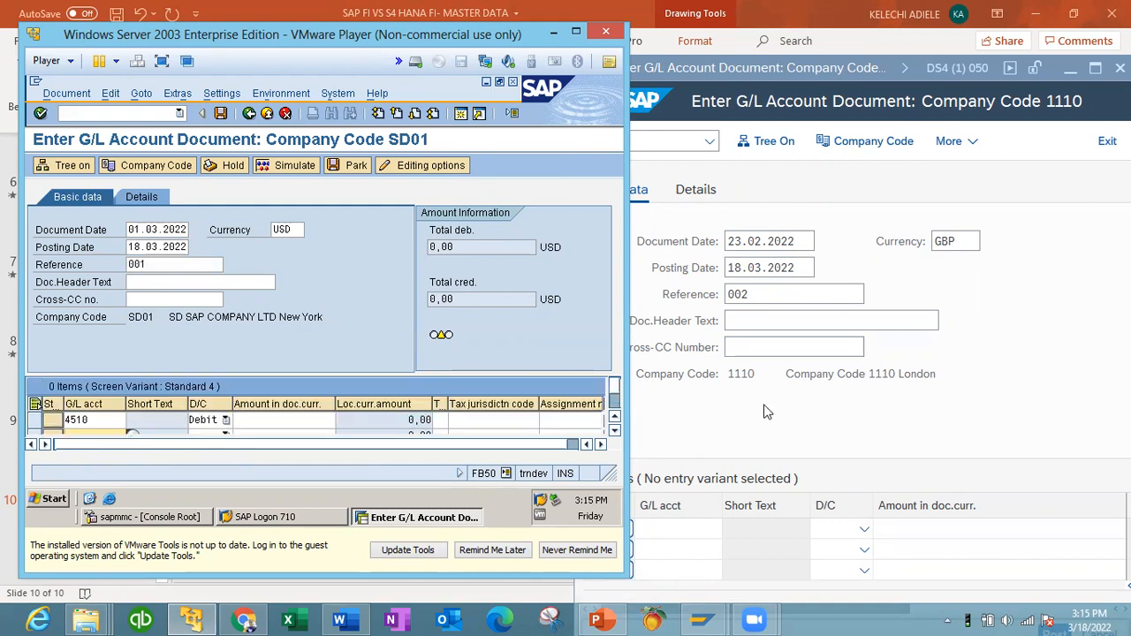
# Examine the ECC list of G/L accounts in chart of accounts PSCH and check the document's company code.
pyautogui.click(759, 346)
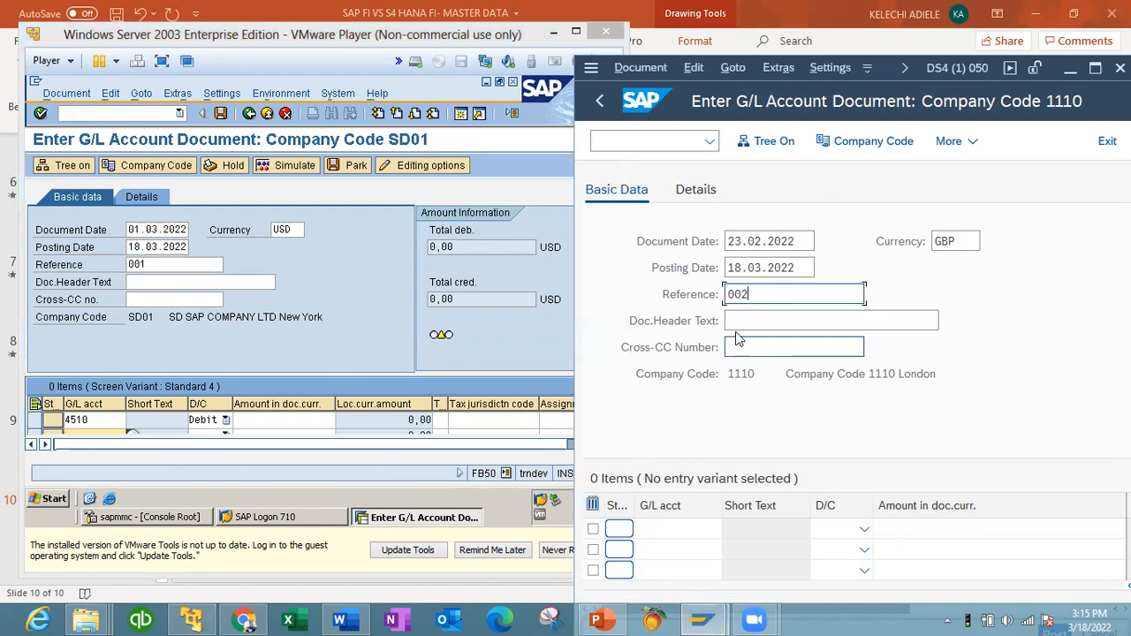
pyautogui.click(698, 531)
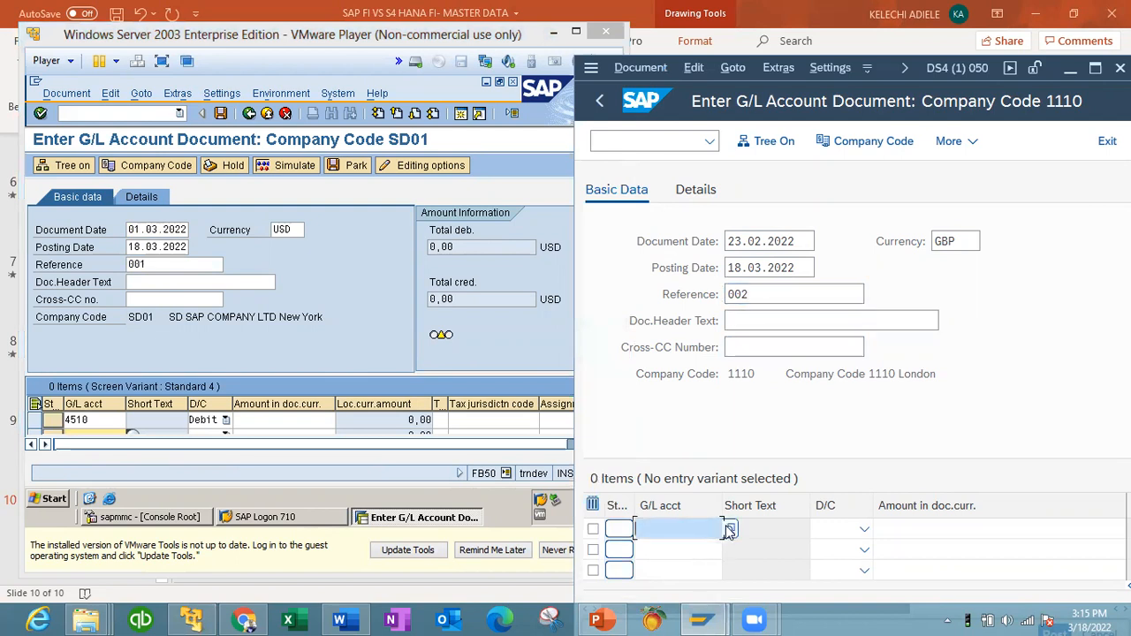
pyautogui.click(88, 423)
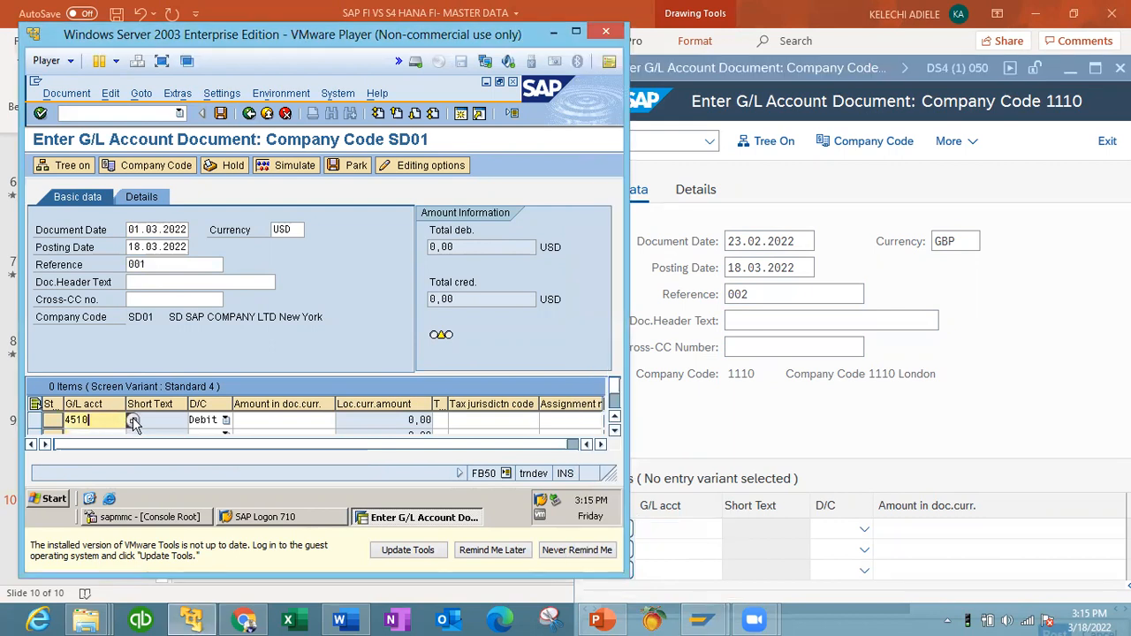
pyautogui.press('Return')
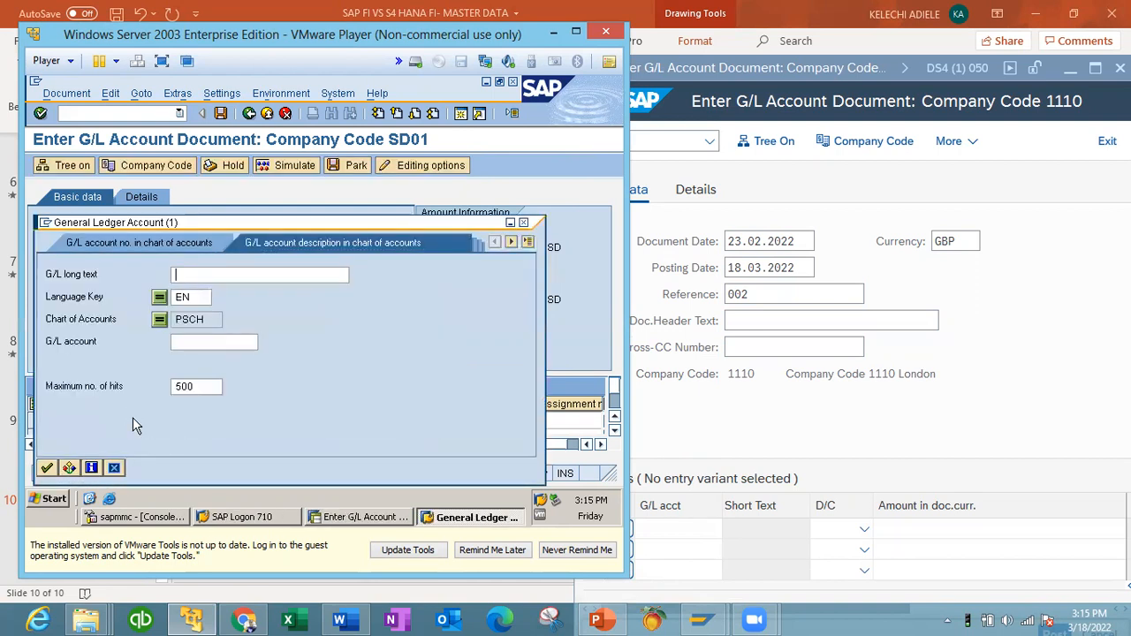
pyautogui.click(45, 468)
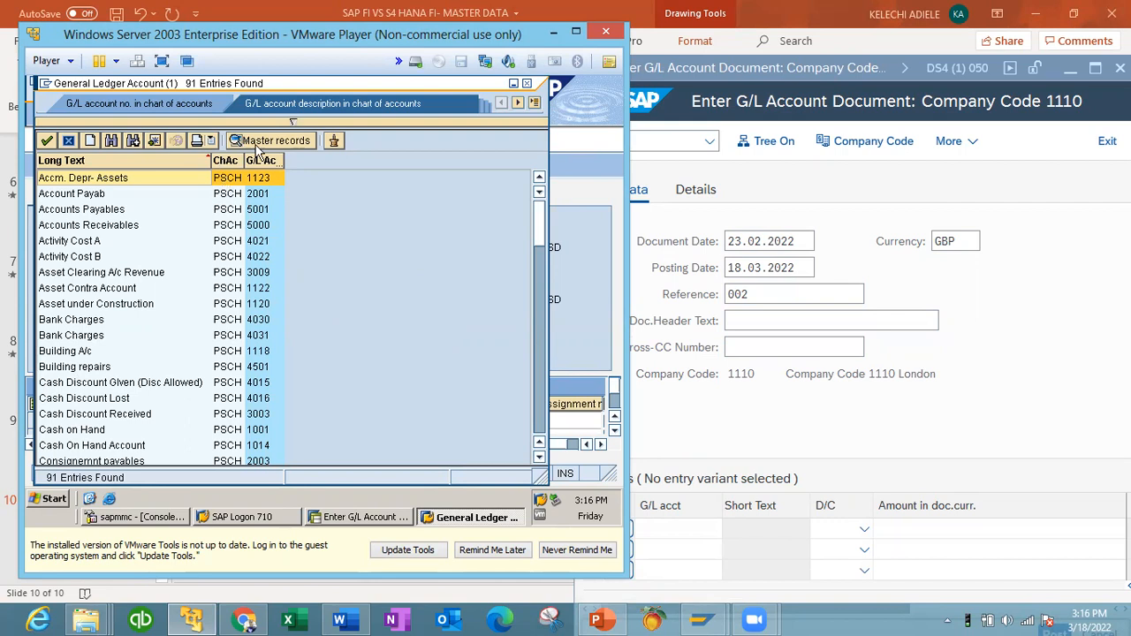
pyautogui.click(293, 123)
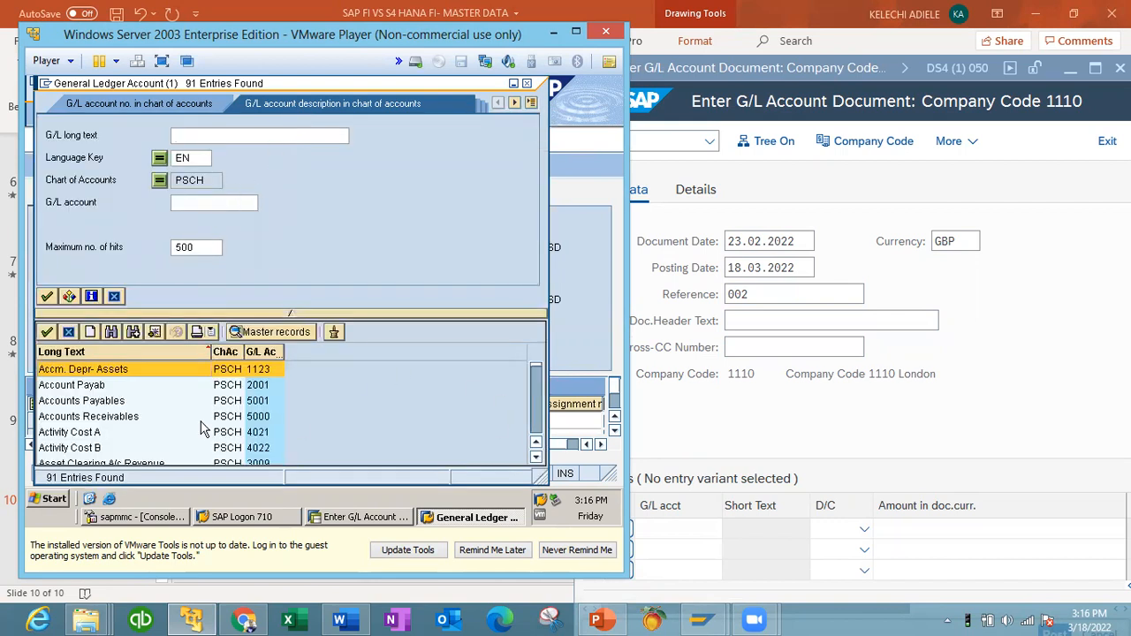
pyautogui.click(529, 85)
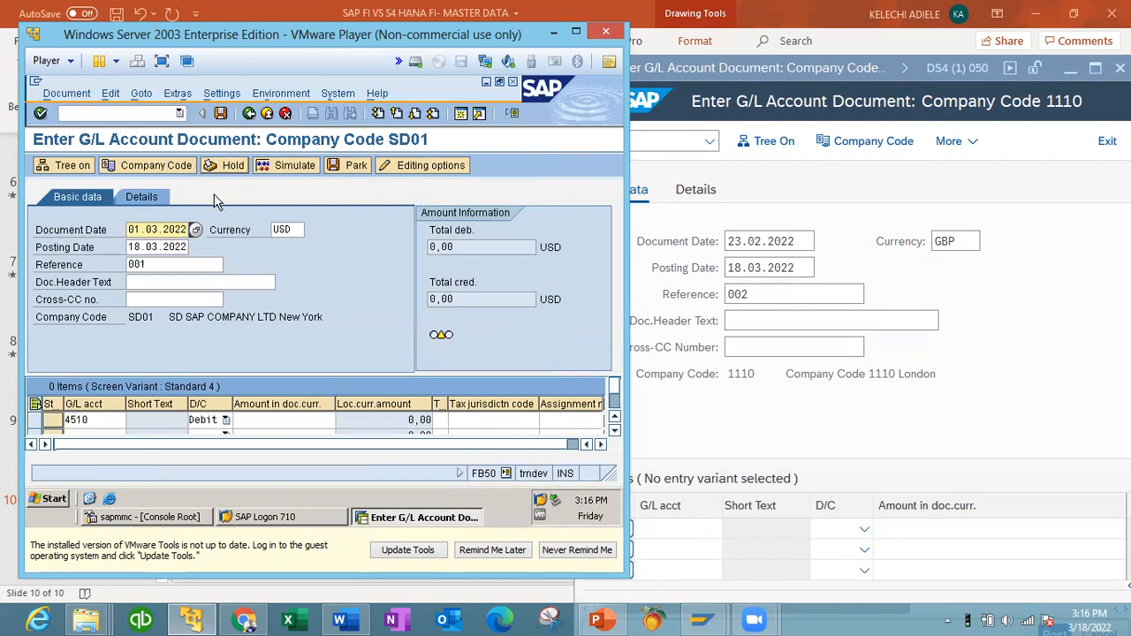
pyautogui.click(173, 167)
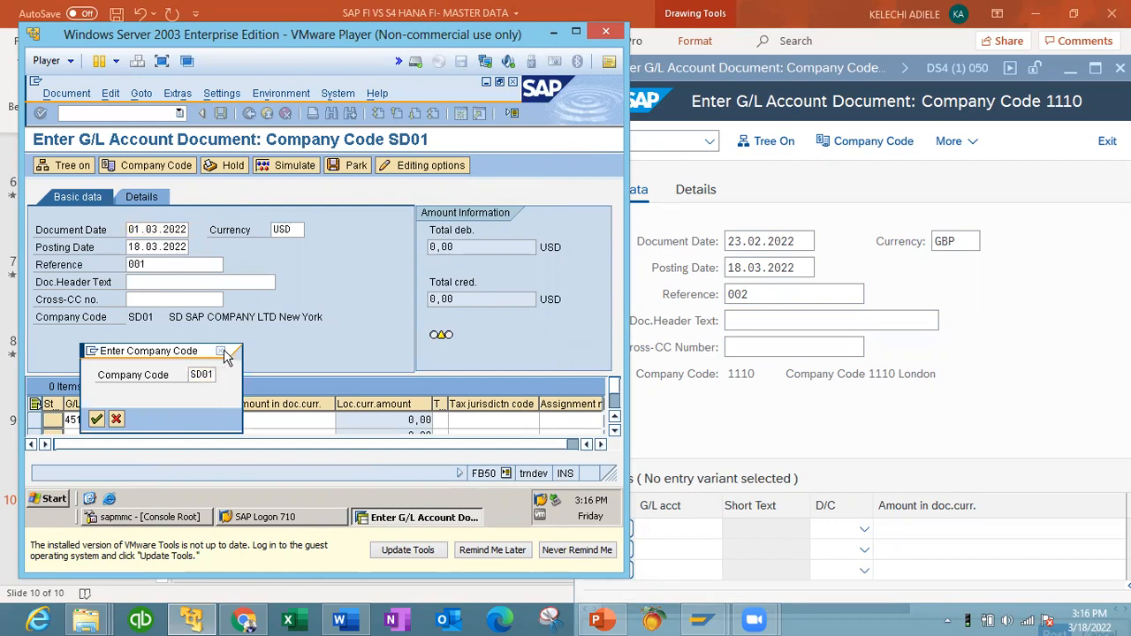
pyautogui.click(221, 351)
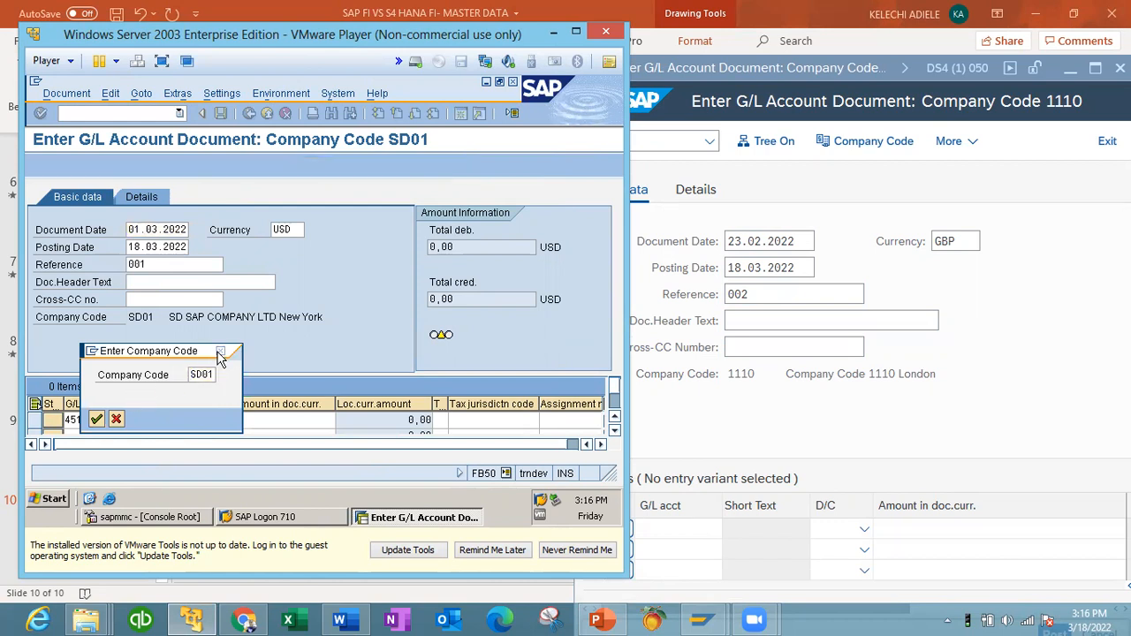
# Choose Building repairs (4501) from the account list for the first ECC line item and set its document currency amount to 500.
pyautogui.click(131, 419)
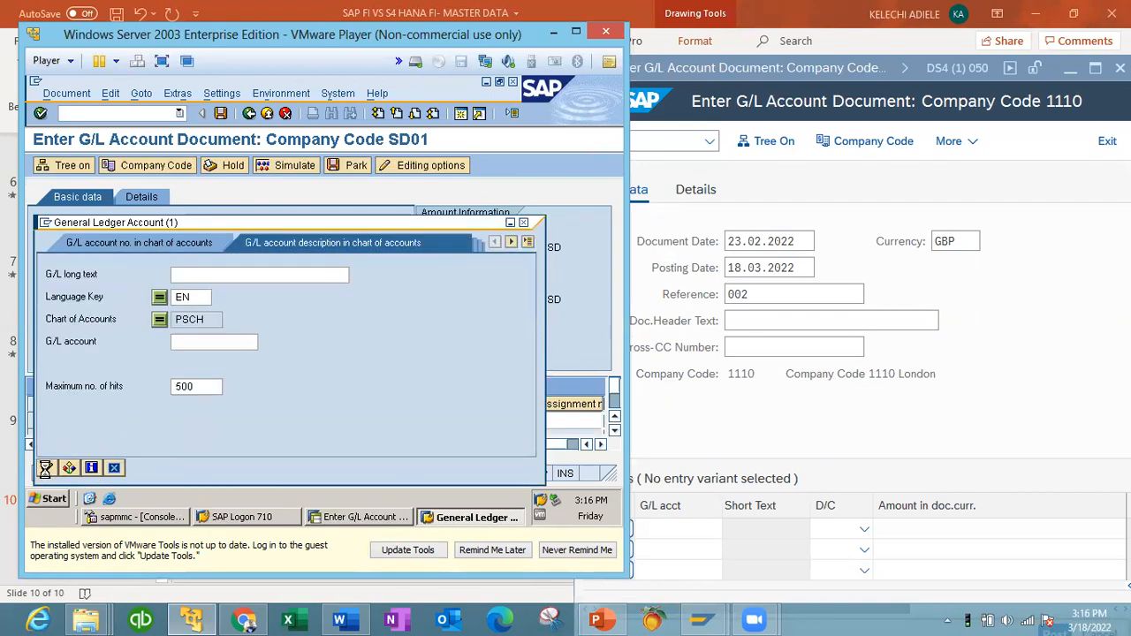
pyautogui.click(47, 467)
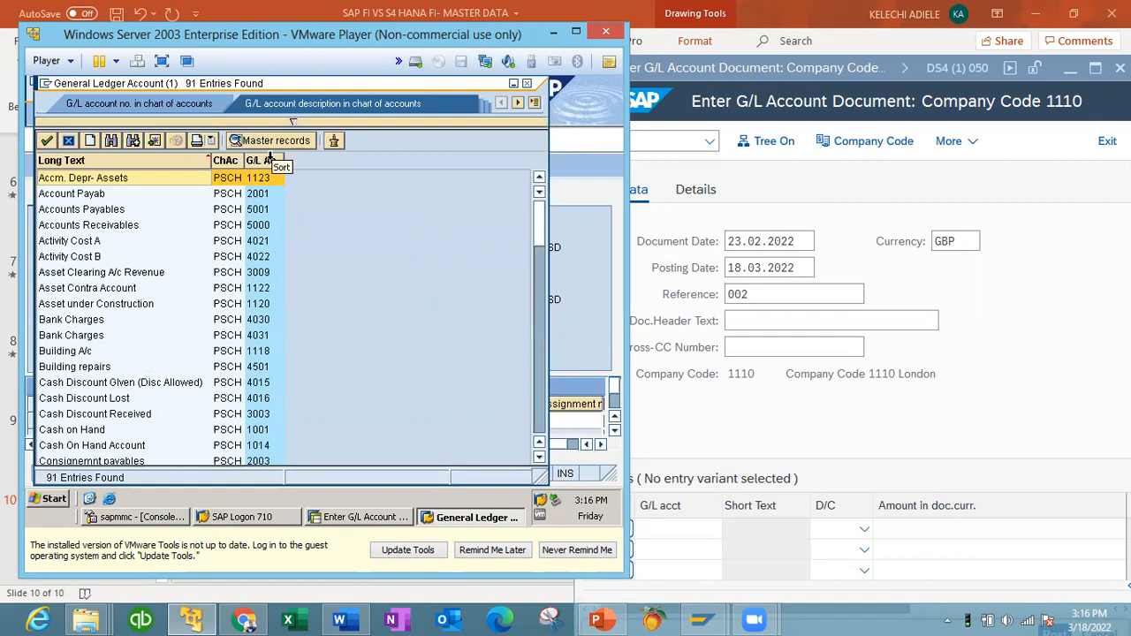
pyautogui.doubleClick(87, 365)
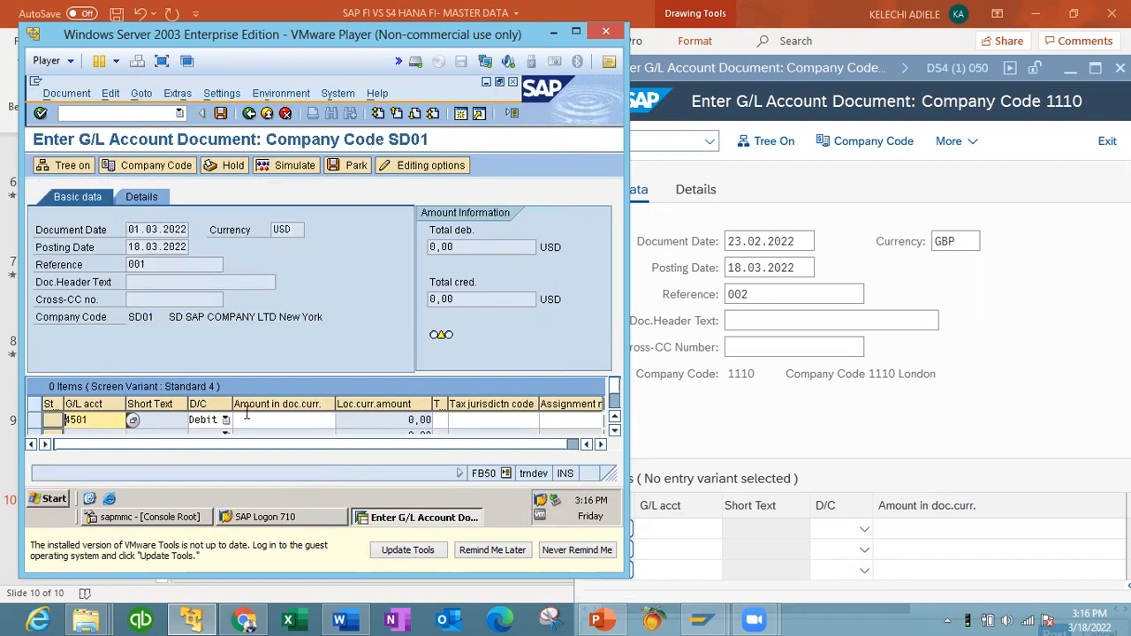
pyautogui.click(249, 418)
pyautogui.write('500')
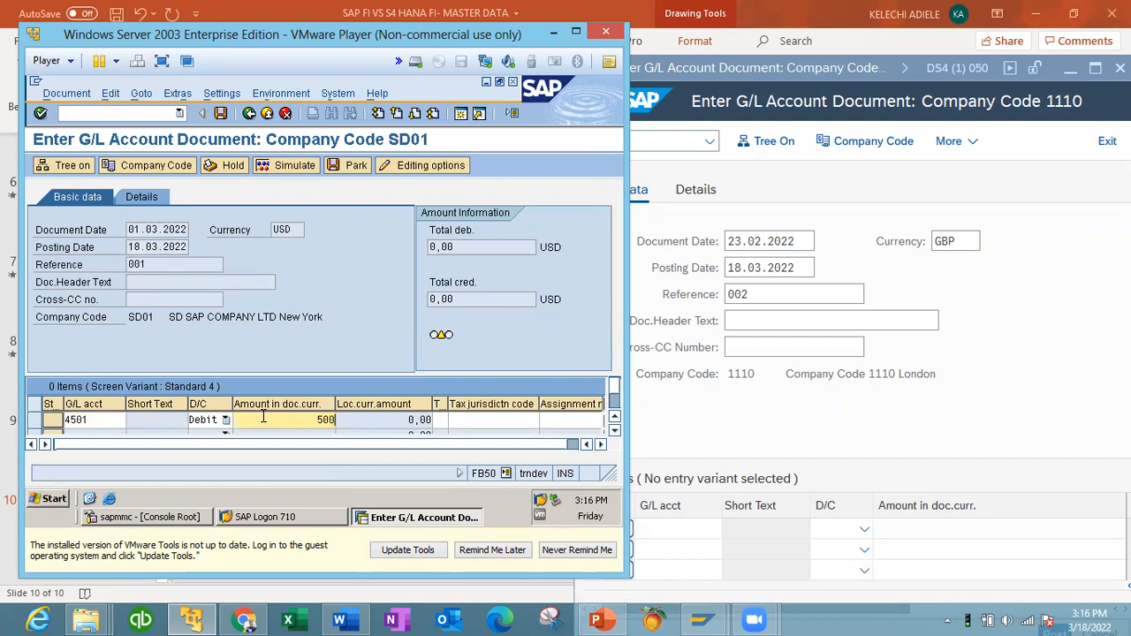
pyautogui.press('Tab')
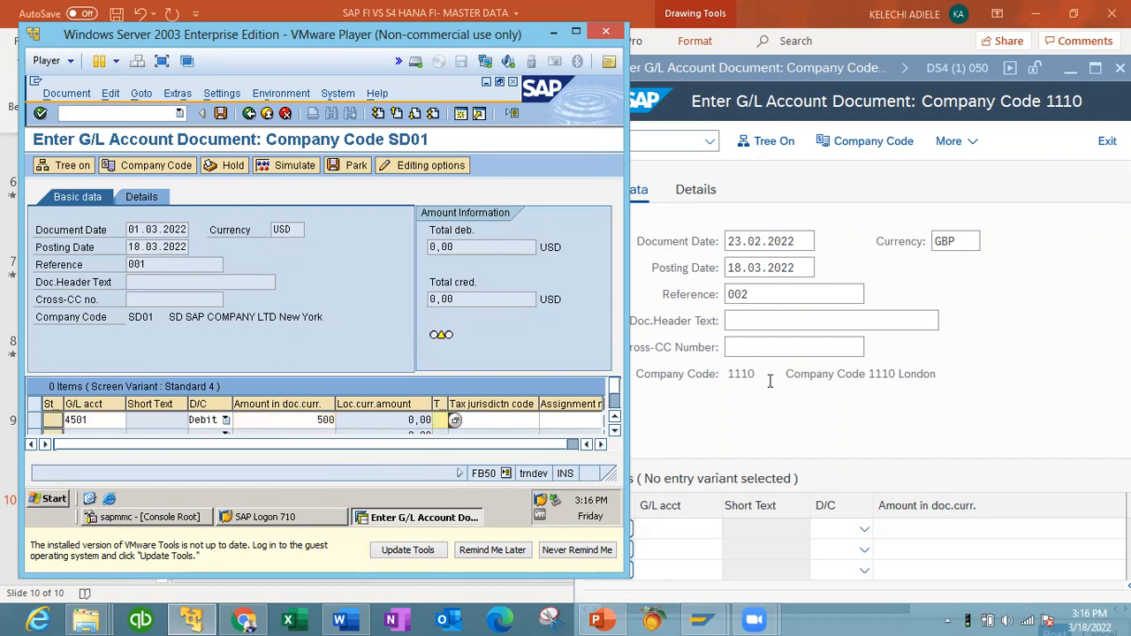
# List the accounts of chart YCOA for the first S/4HANA line item with at most 500 hits and browse their descriptions.
pyautogui.click(746, 435)
pyautogui.click(730, 529)
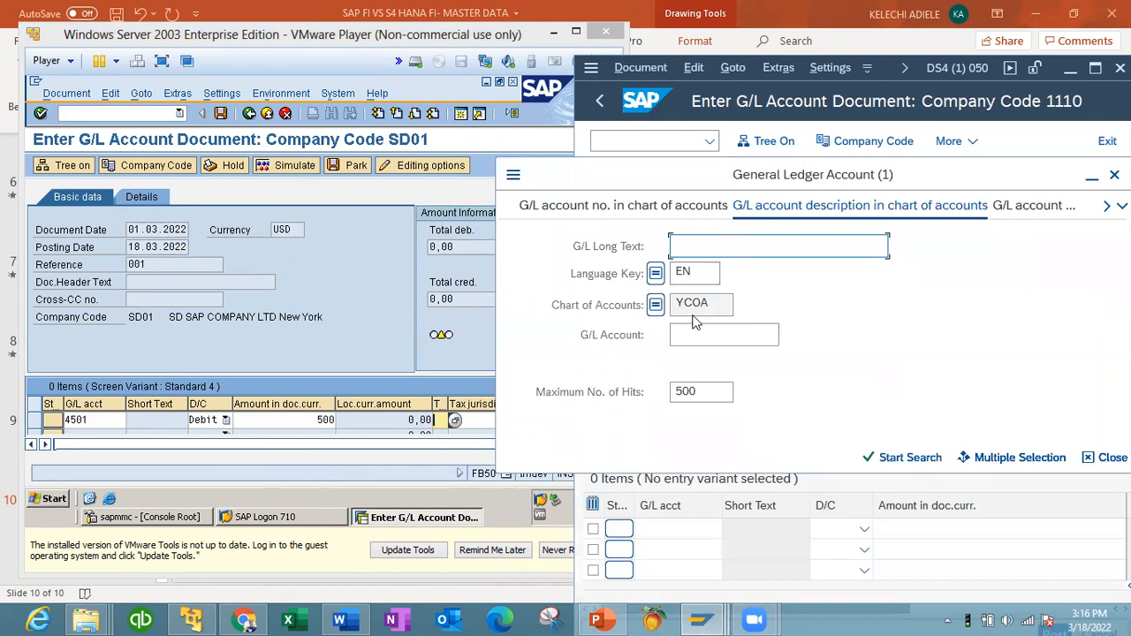
pyautogui.click(715, 392)
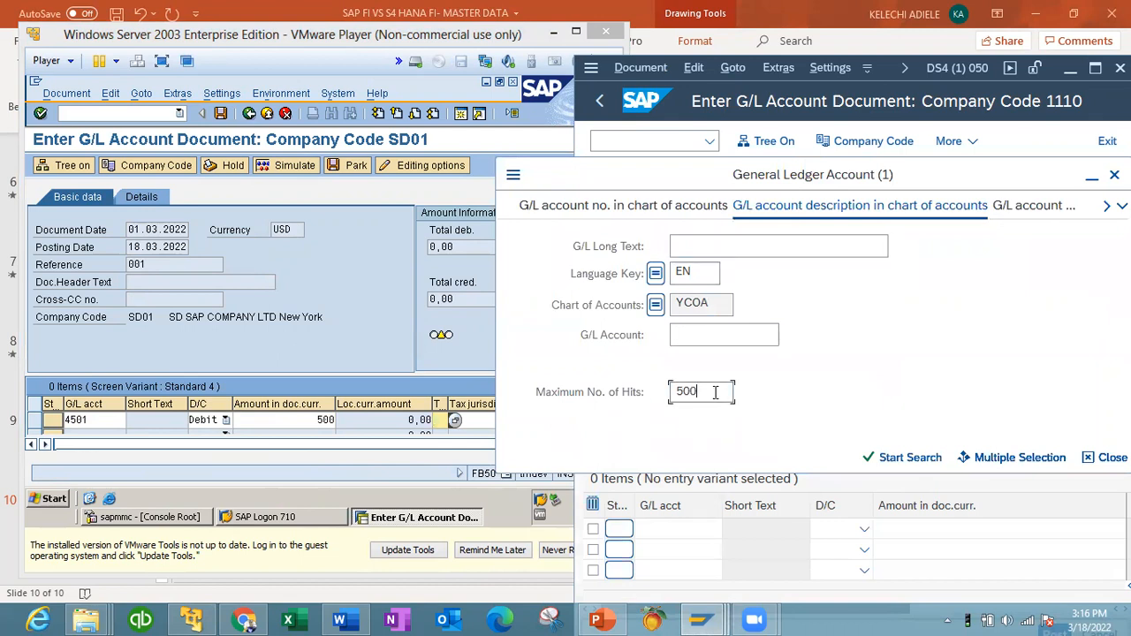
pyautogui.click(881, 459)
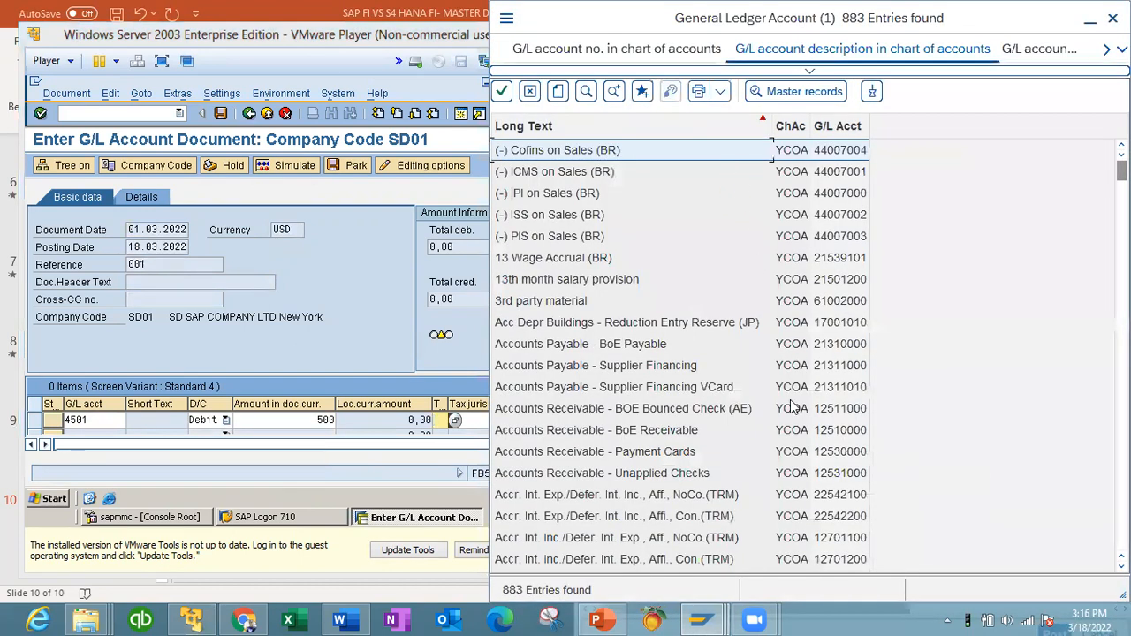
pyautogui.scroll(-20, 680, 353)
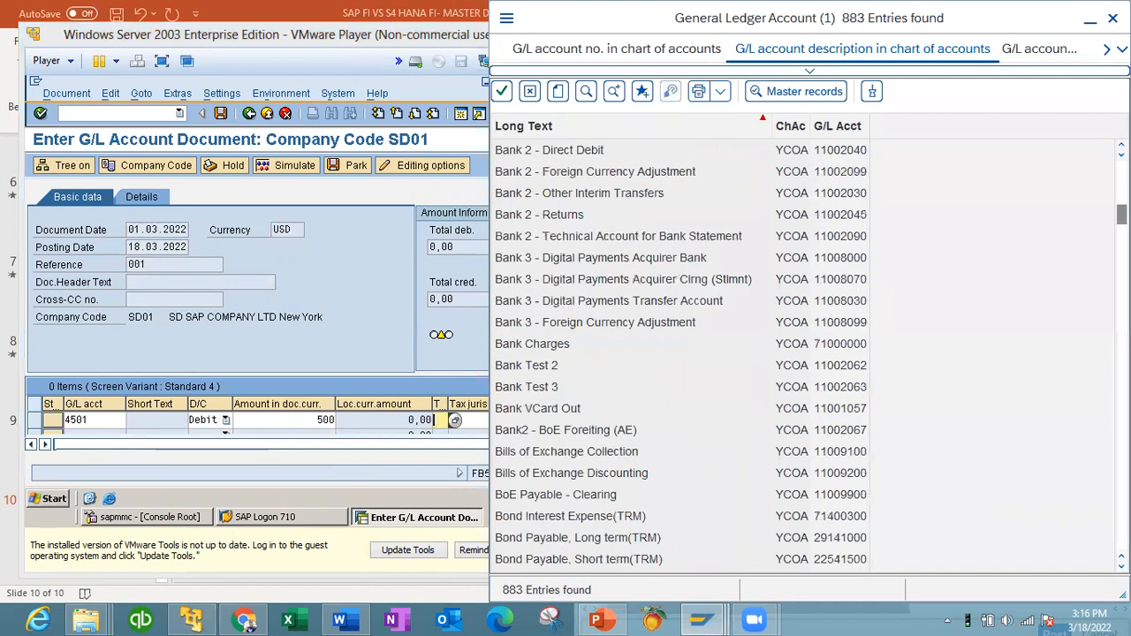
pyautogui.scroll(-20, 680, 353)
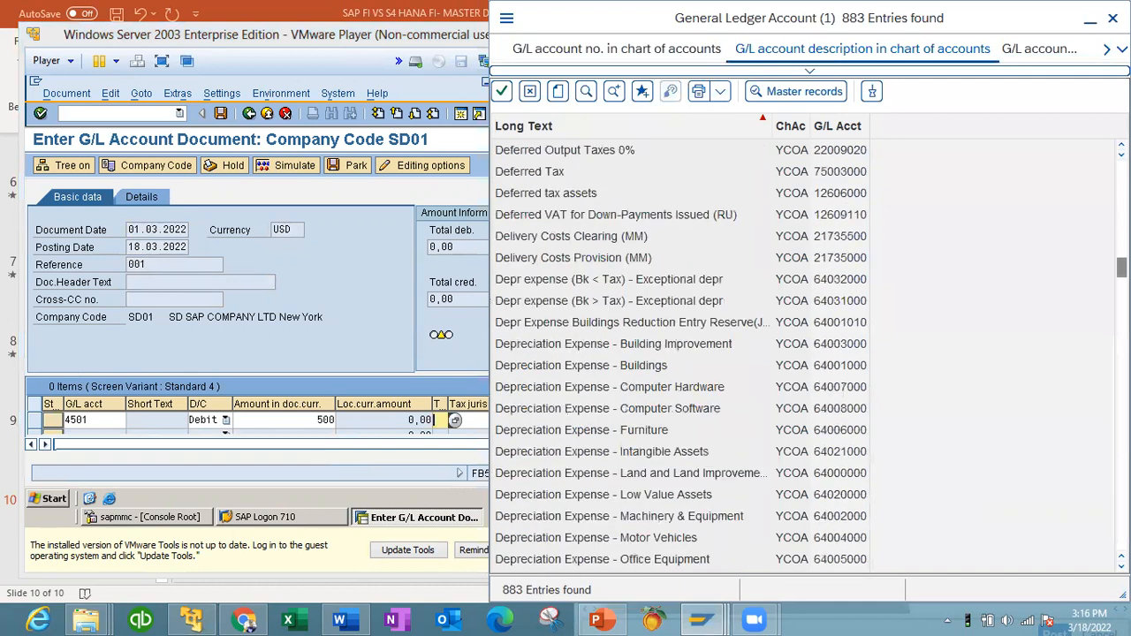
pyautogui.scroll(-7, 680, 354)
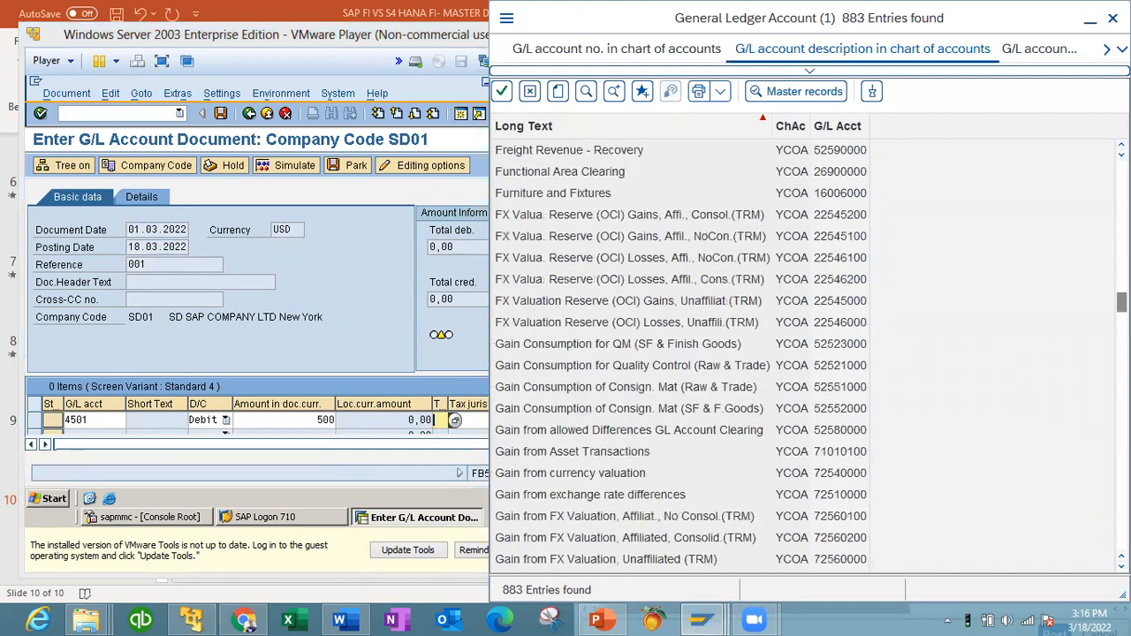
pyautogui.scroll(-7, 681, 354)
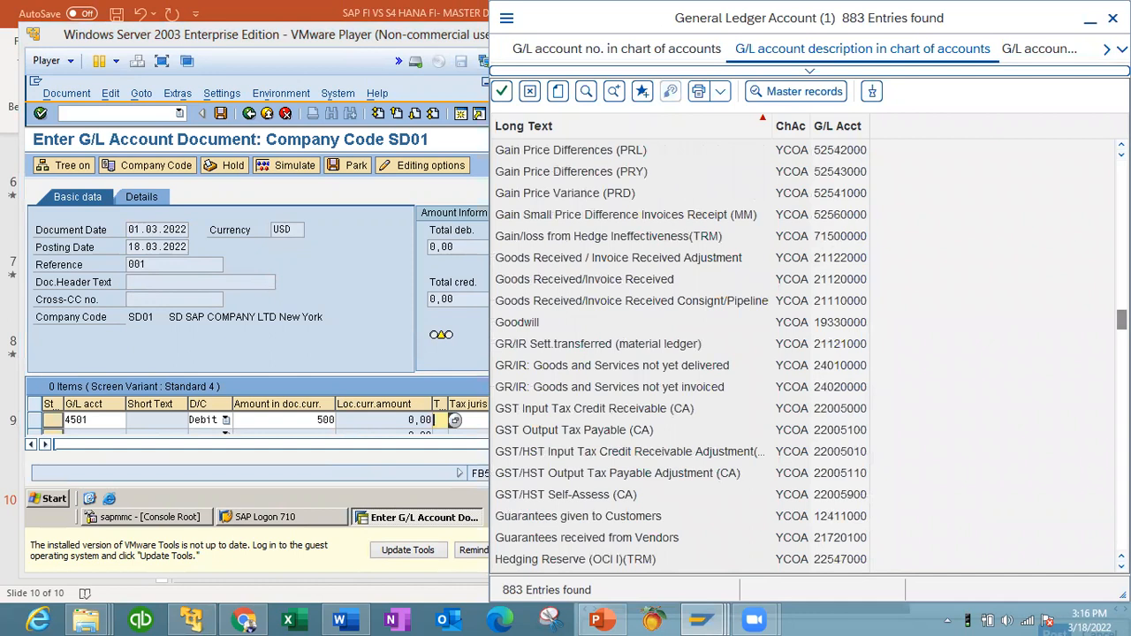
pyautogui.moveTo(1120, 320); pyautogui.dragTo(1121, 424)
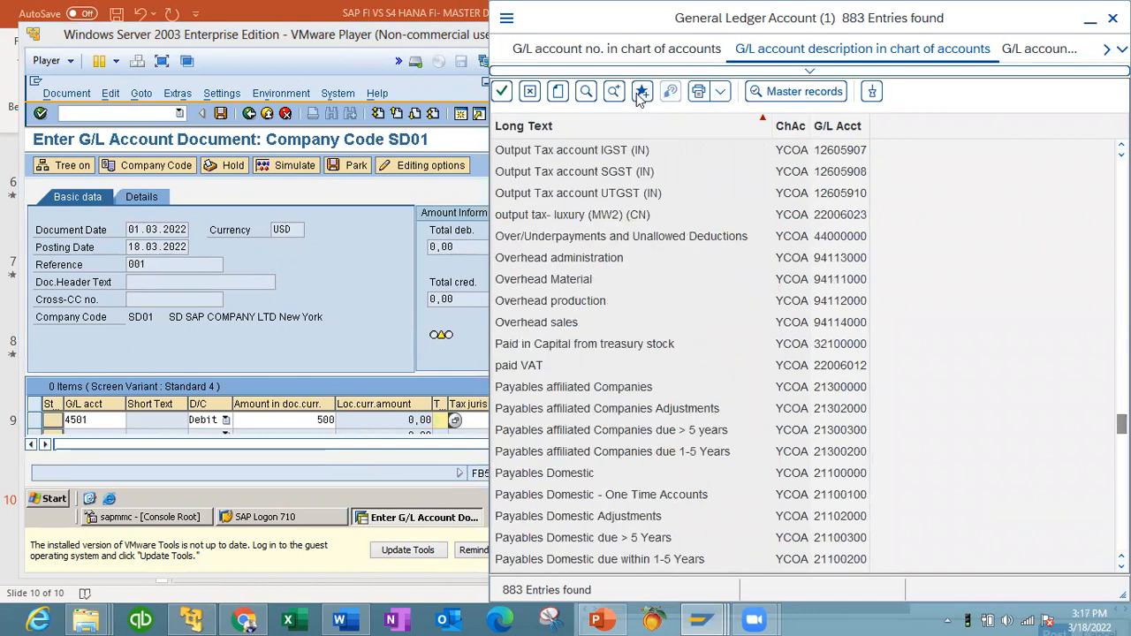
# Search the S/4HANA account descriptions for "rent" and browse the YCOA list for a suitable expense account.
pyautogui.click(586, 91)
pyautogui.write('r')
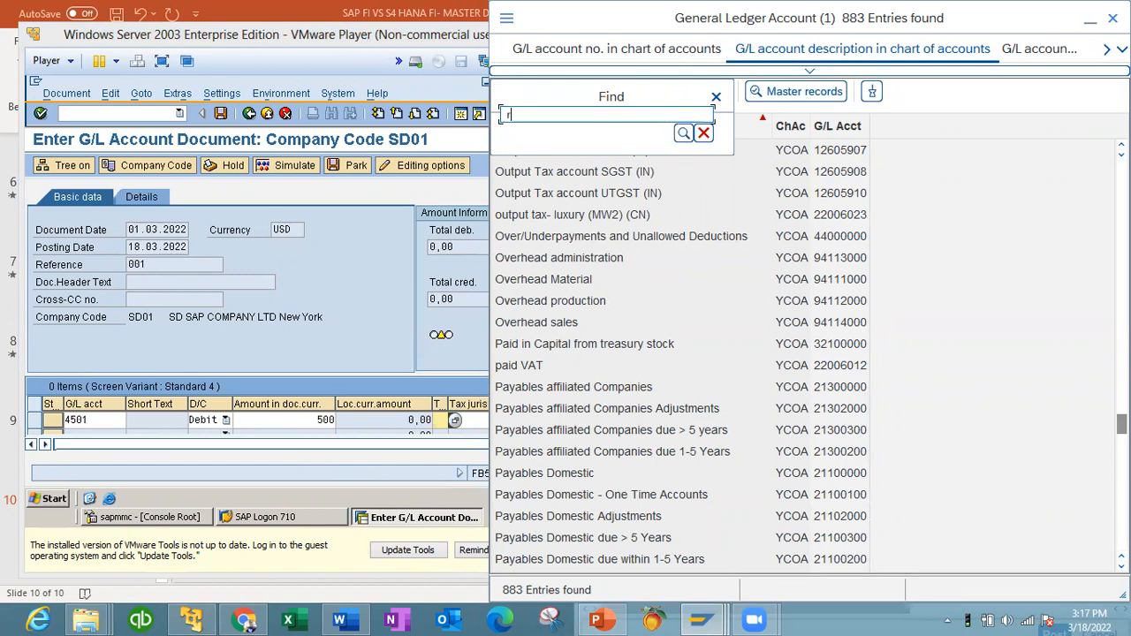
pyautogui.write('ent')
pyautogui.press('Return')
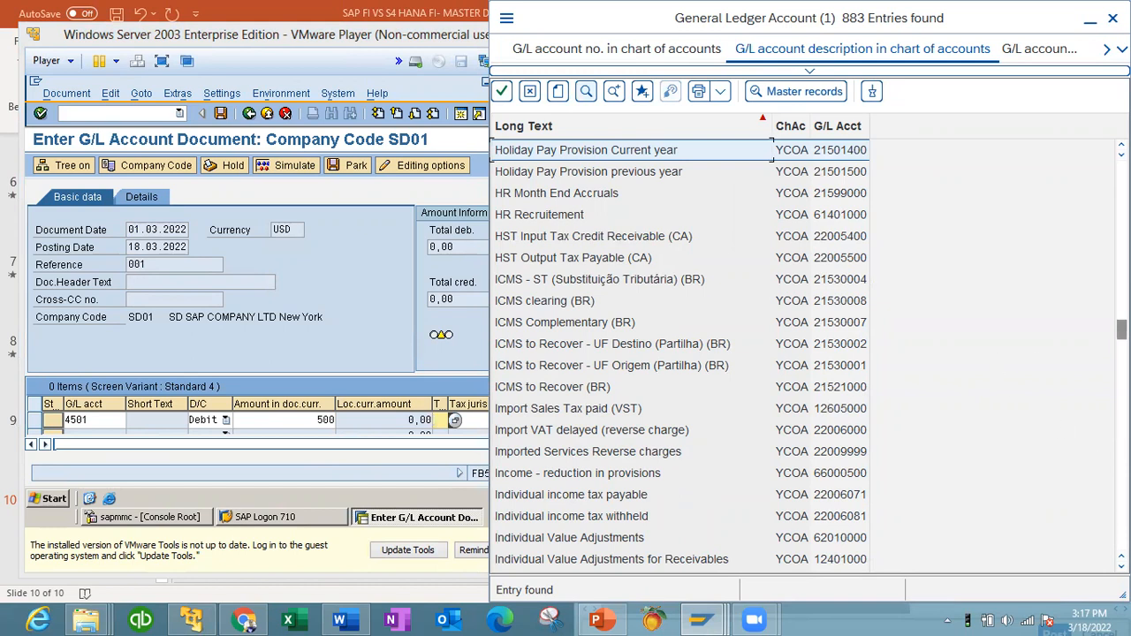
pyautogui.scroll(-15, 809, 354)
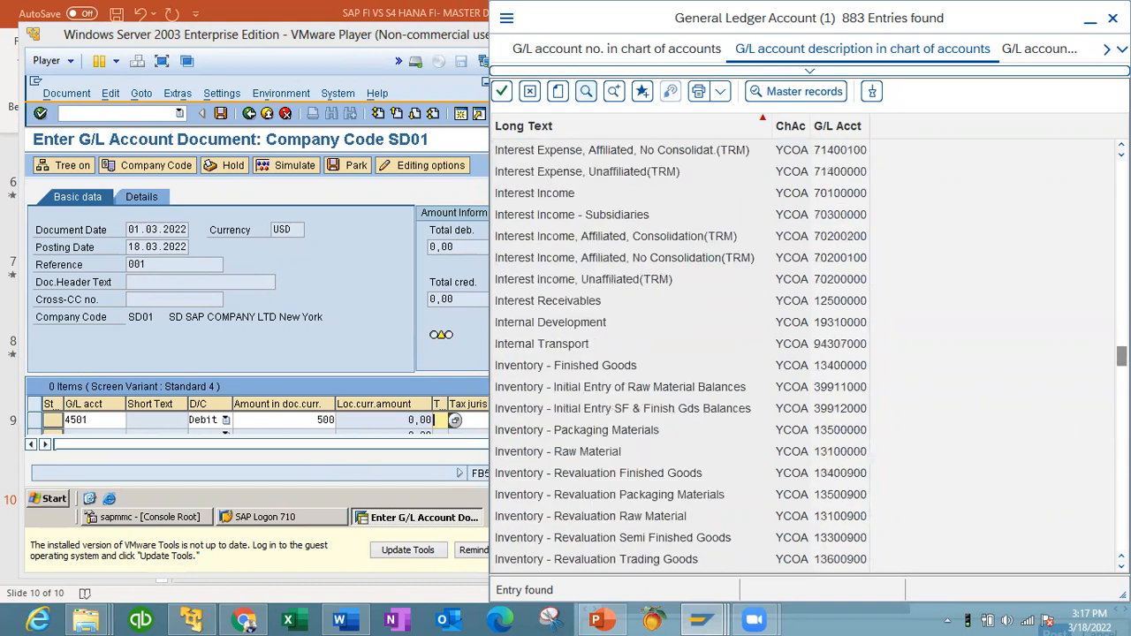
pyautogui.scroll(-15, 808, 354)
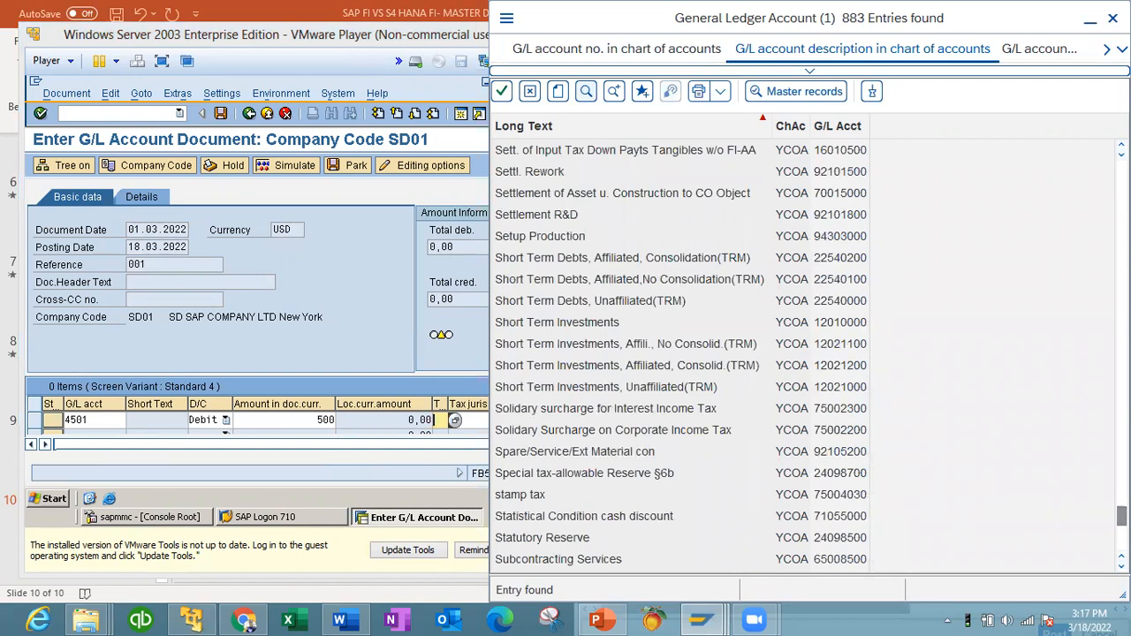
pyautogui.scroll(-15, 808, 353)
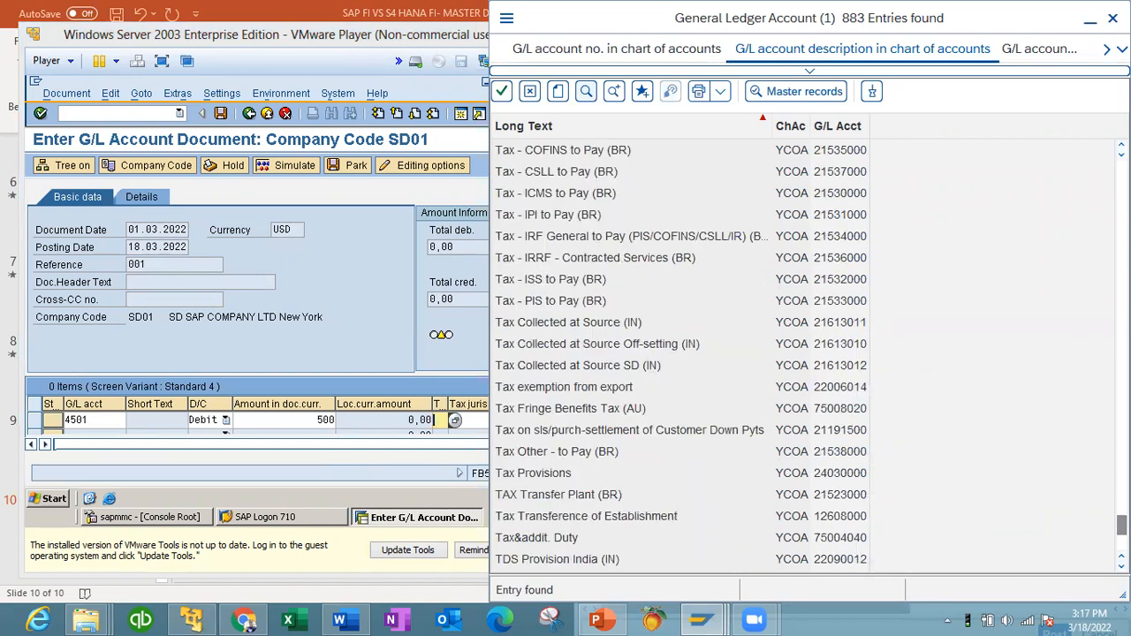
pyautogui.scroll(20, 809, 353)
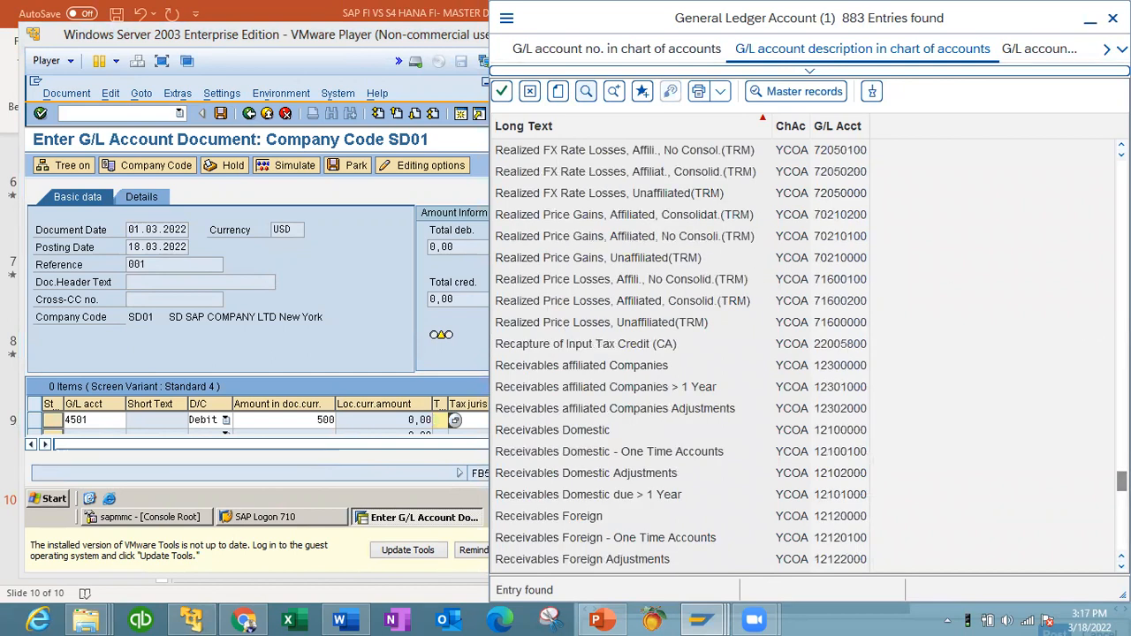
pyautogui.scroll(7, 809, 353)
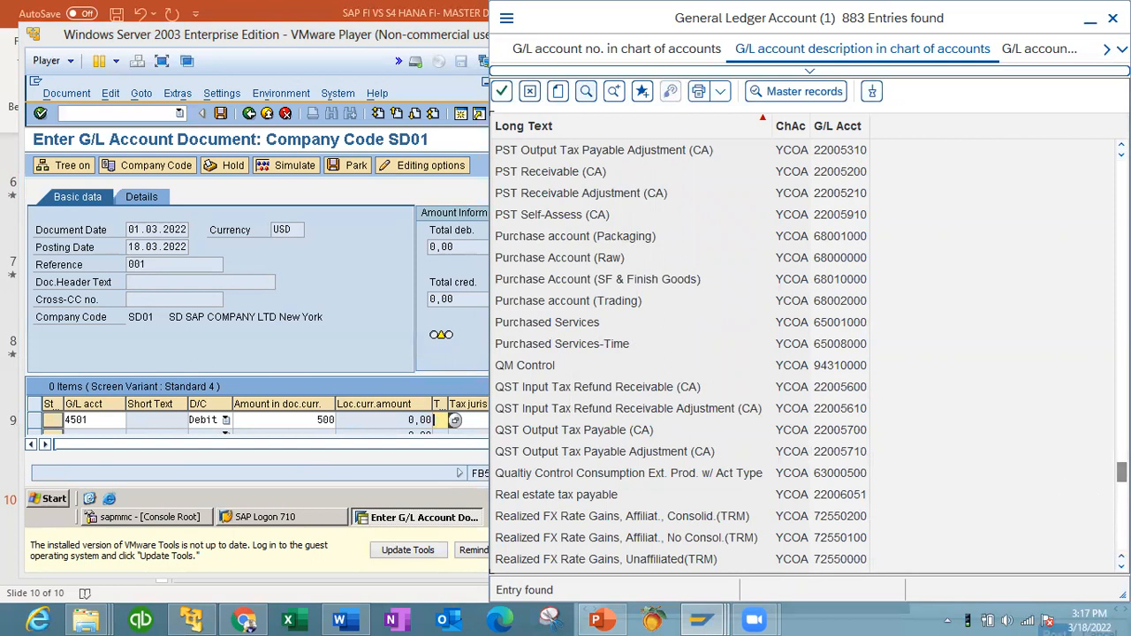
pyautogui.scroll(7, 808, 353)
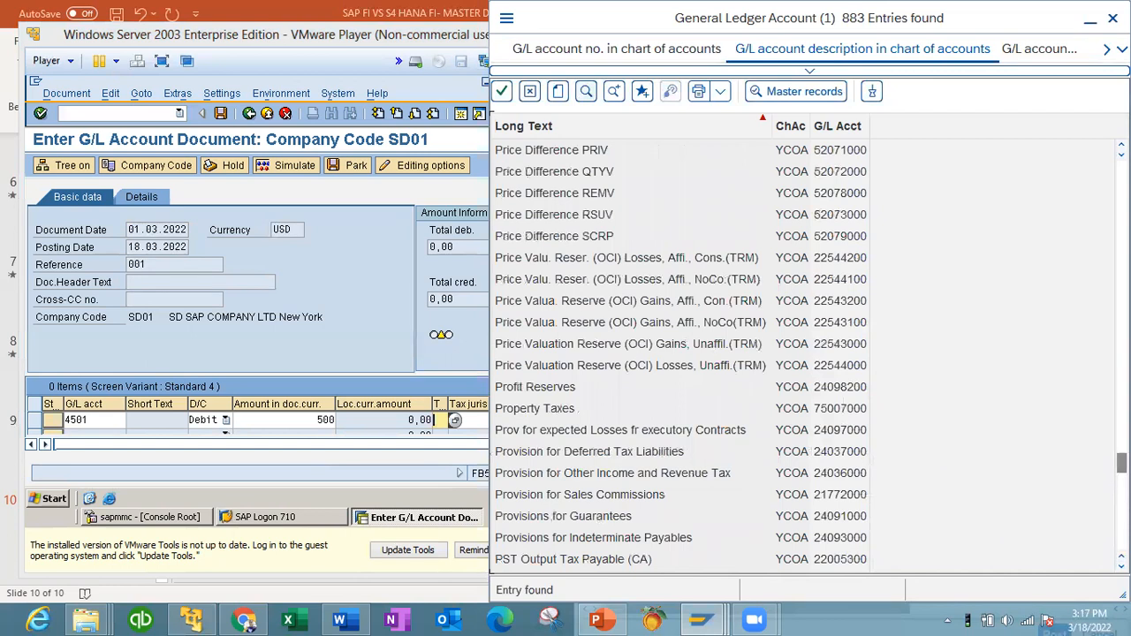
pyautogui.scroll(7, 808, 354)
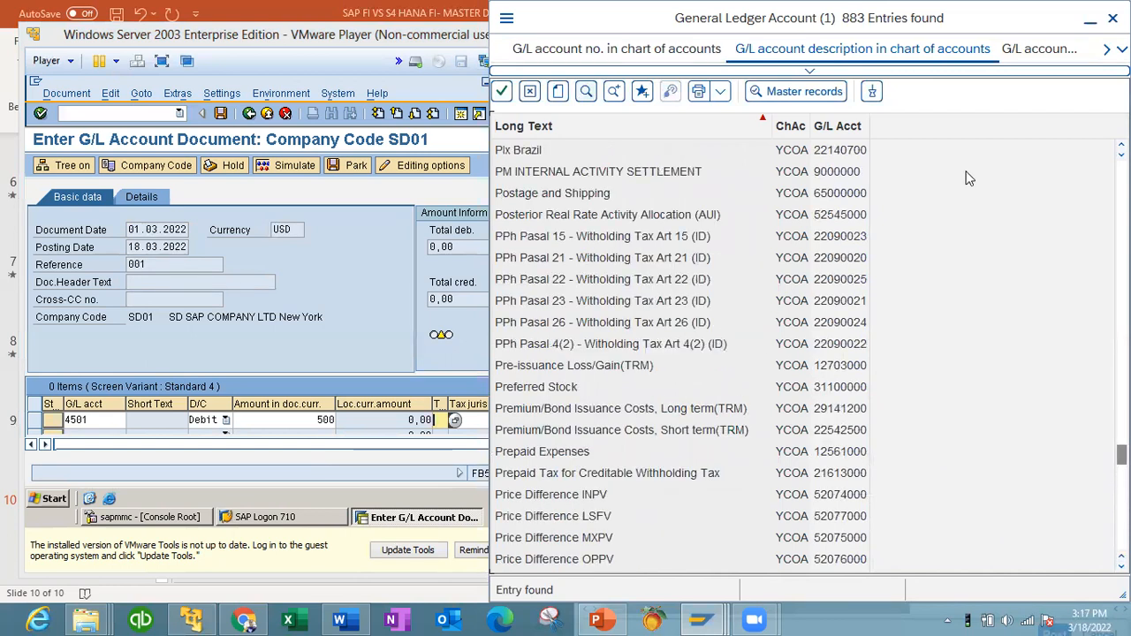
# Search the YCOA account descriptions for "repairs" and close the search.
pyautogui.click(590, 92)
pyautogui.press('BackSpace')
pyautogui.write('repairs')
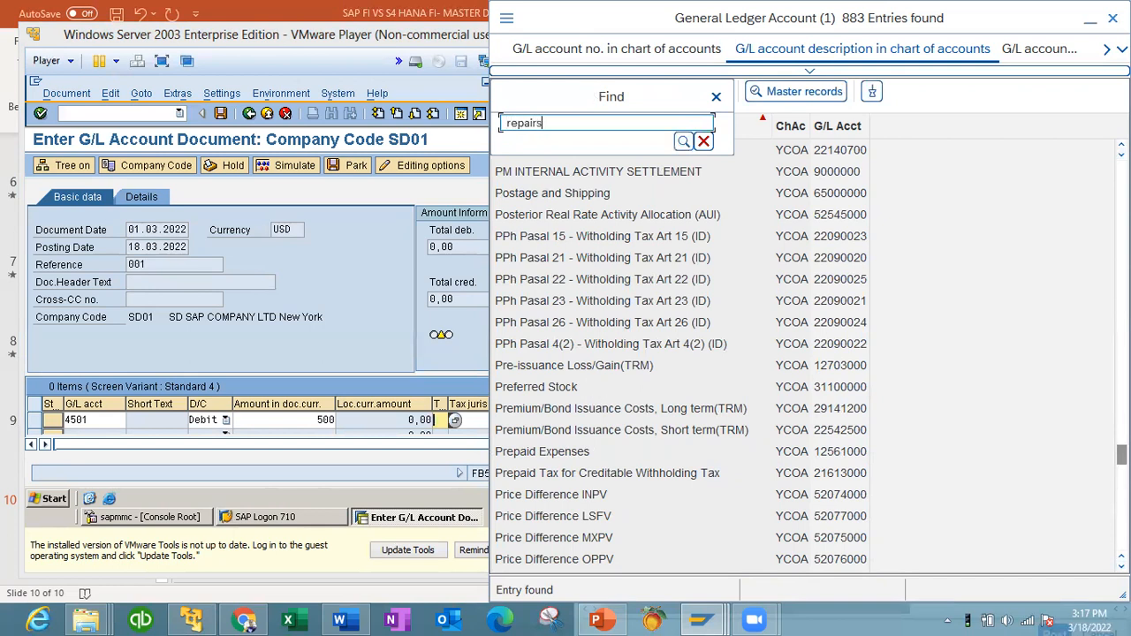
pyautogui.press('Return')
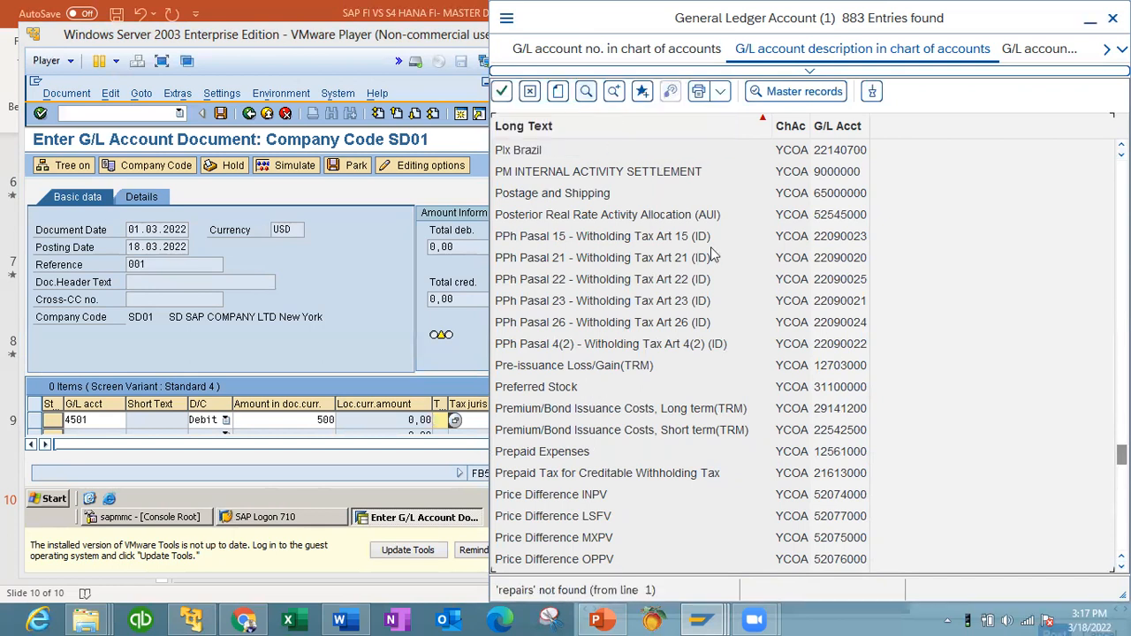
pyautogui.click(584, 94)
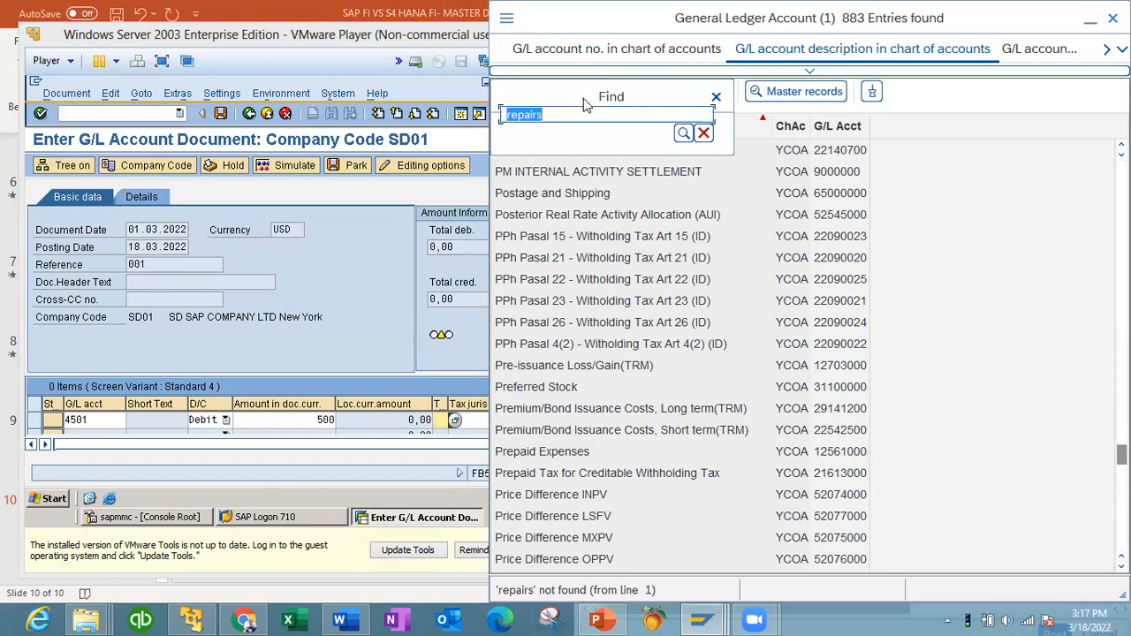
pyautogui.press('BackSpace')
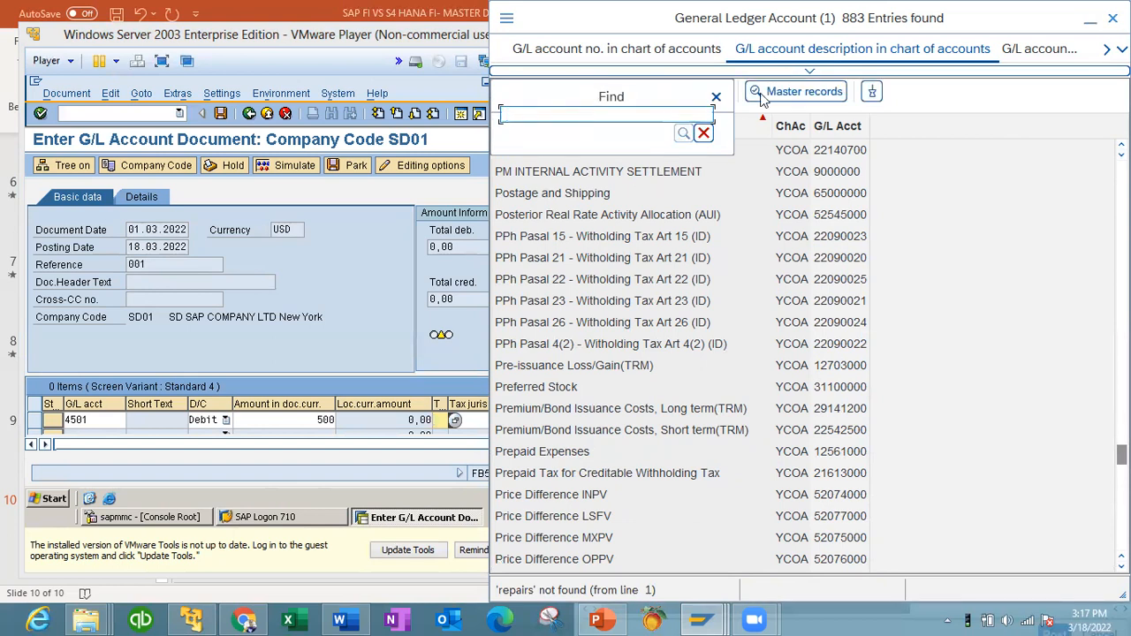
pyautogui.click(716, 96)
# Sort the YCOA list by G/L account number and choose Bank Charges (71000000) for the first S/4HANA line item.
pyautogui.click(826, 128)
pyautogui.click(826, 128)
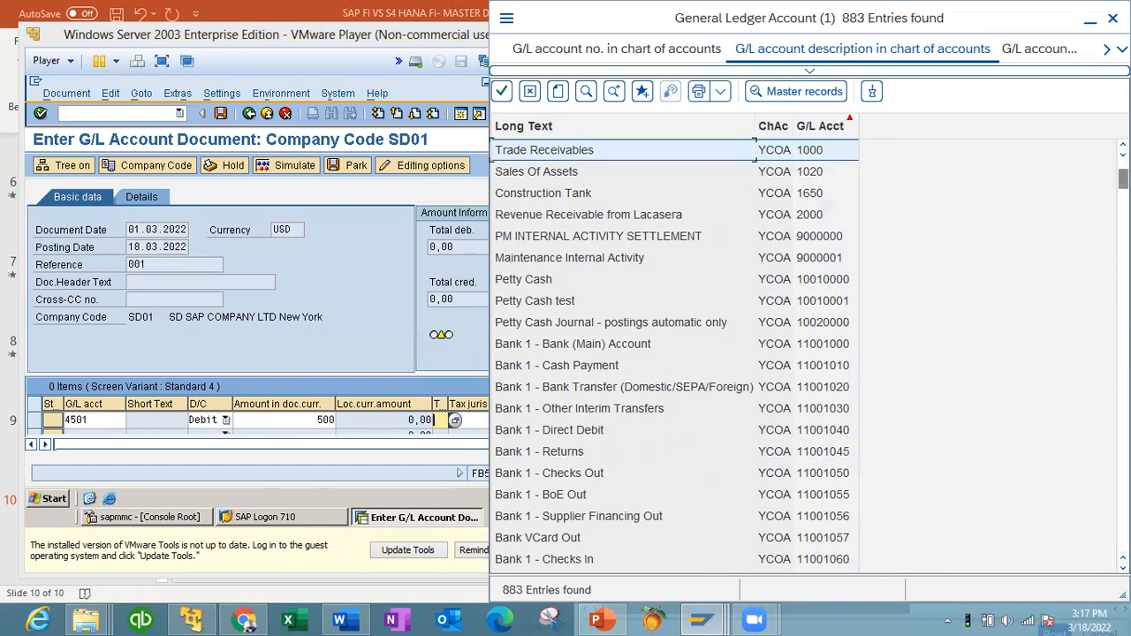
pyautogui.scroll(-15, 808, 353)
pyautogui.scroll(-20, 808, 353)
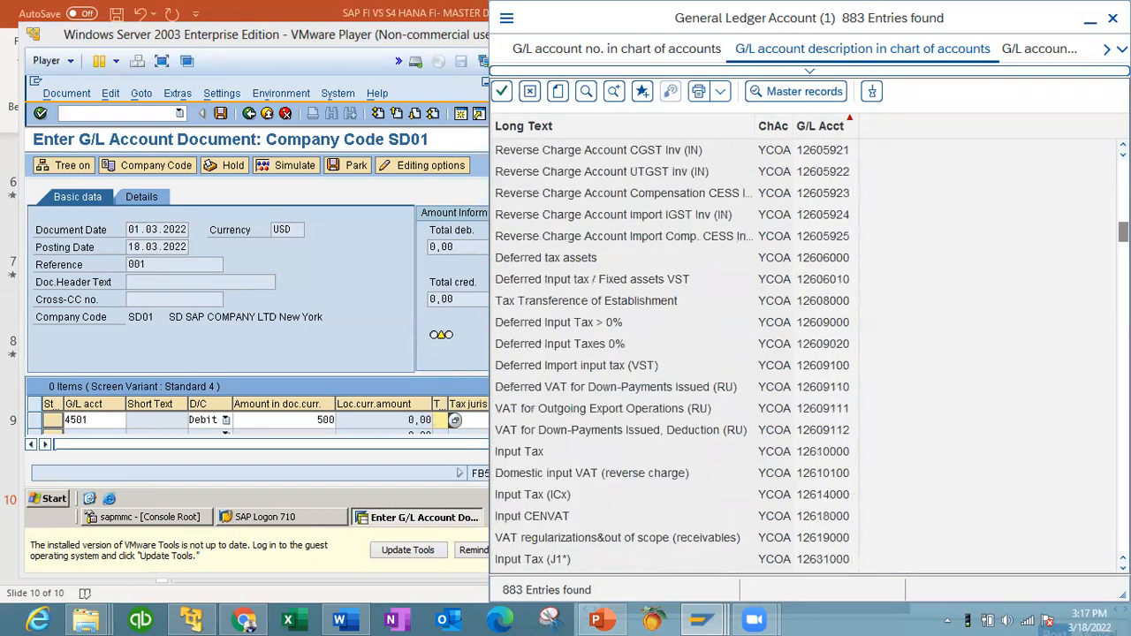
pyautogui.scroll(-14, 808, 353)
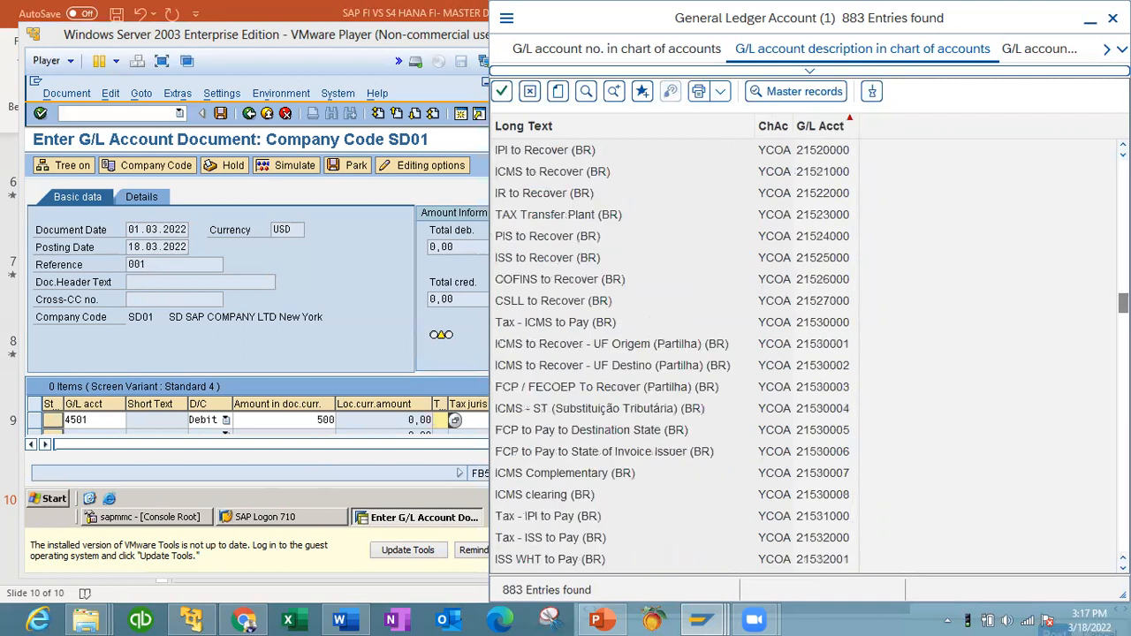
pyautogui.moveTo(1123, 304); pyautogui.dragTo(1123, 542)
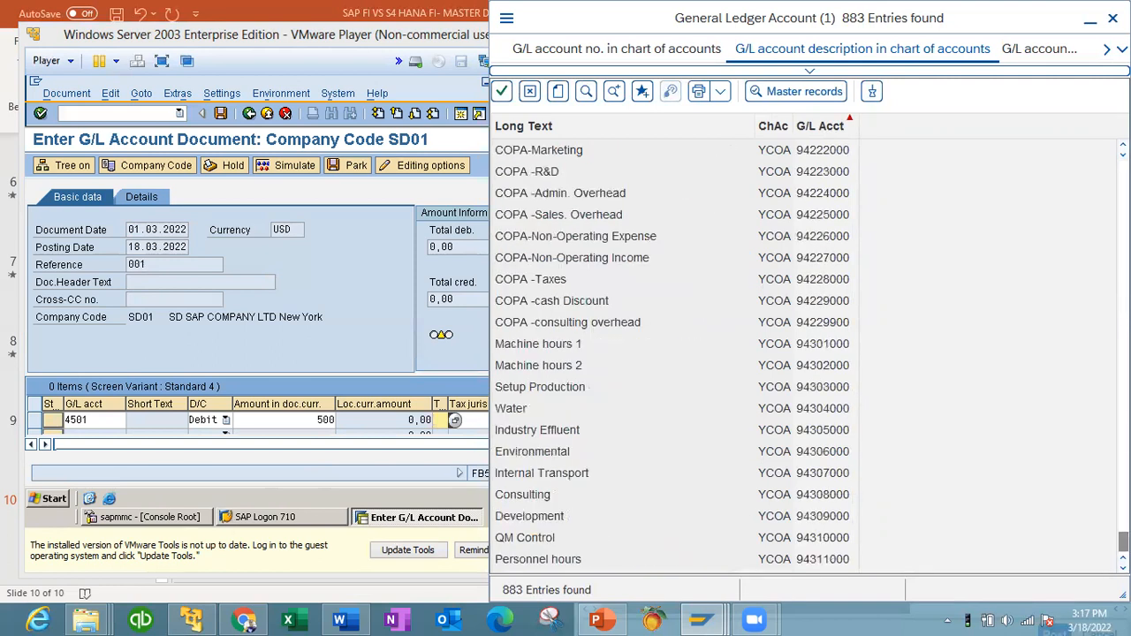
pyautogui.scroll(13, 809, 353)
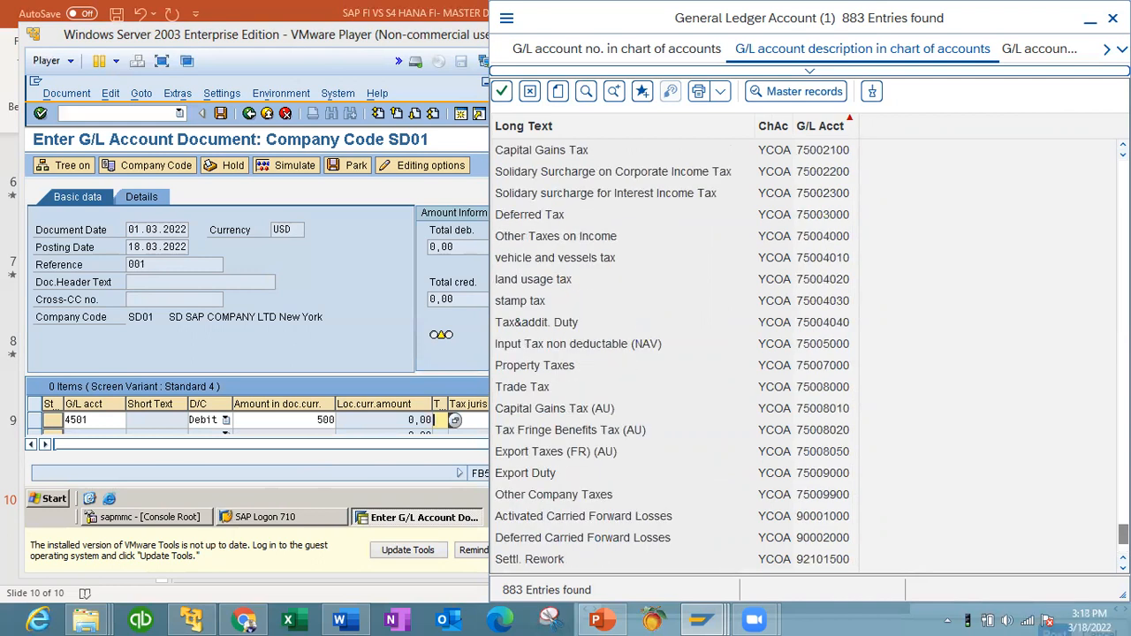
pyautogui.scroll(6, 808, 354)
pyautogui.scroll(12, 808, 353)
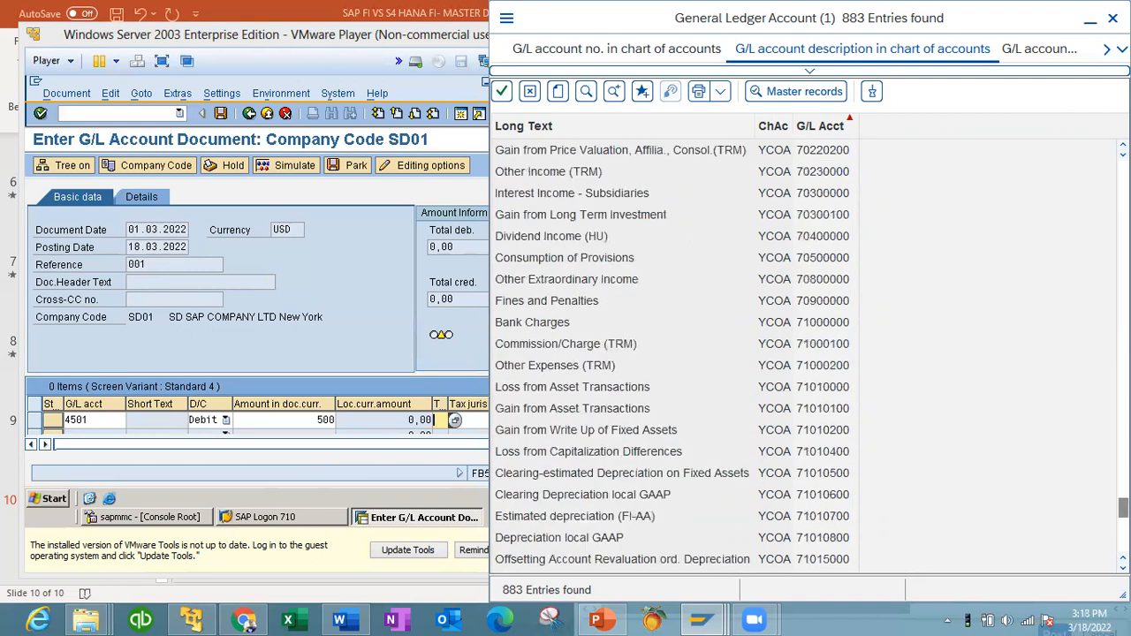
pyautogui.doubleClick(535, 322)
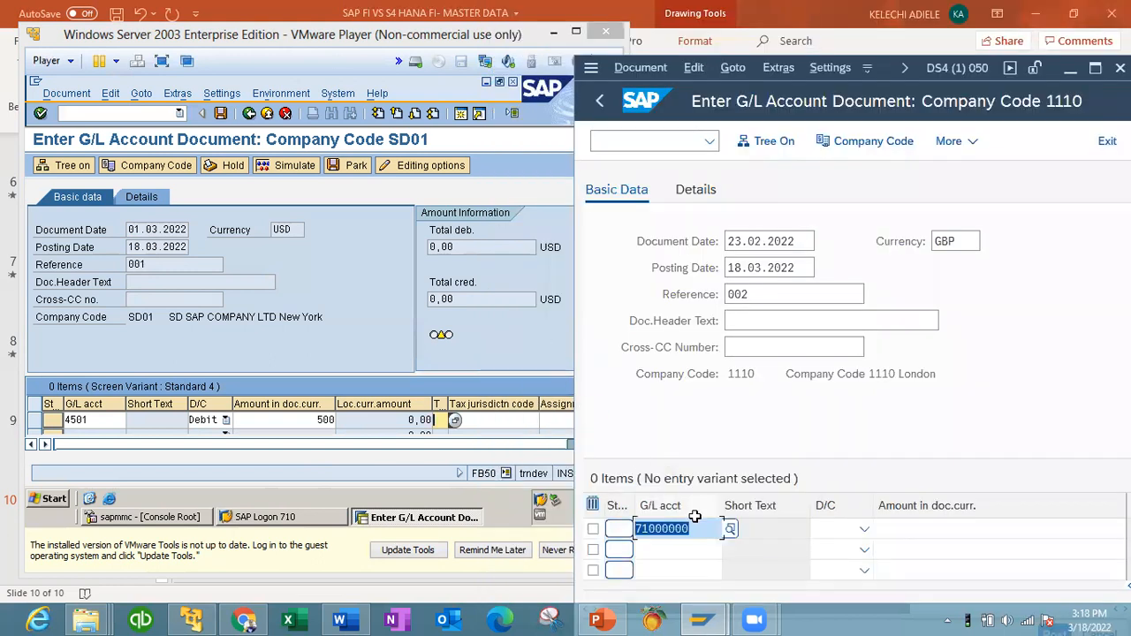
# Mark the Bank Charges line item as Debit with amount 500 and tax code v0, and maximize the S/4HANA window.
pyautogui.click(863, 530)
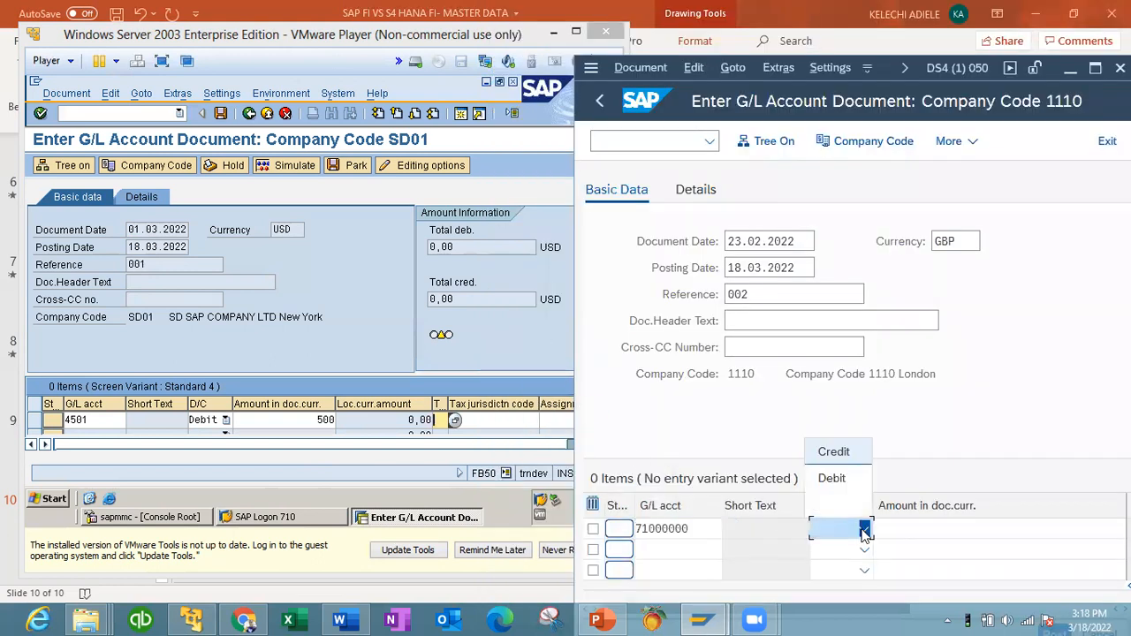
pyautogui.click(832, 478)
pyautogui.click(913, 528)
pyautogui.write('500')
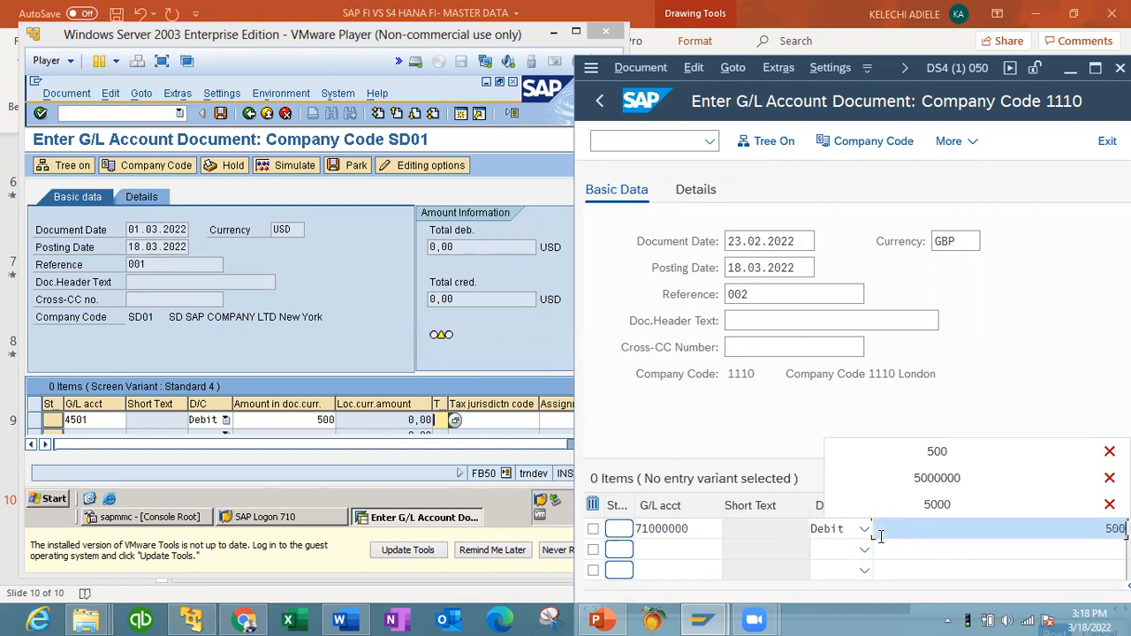
pyautogui.press('Tab')
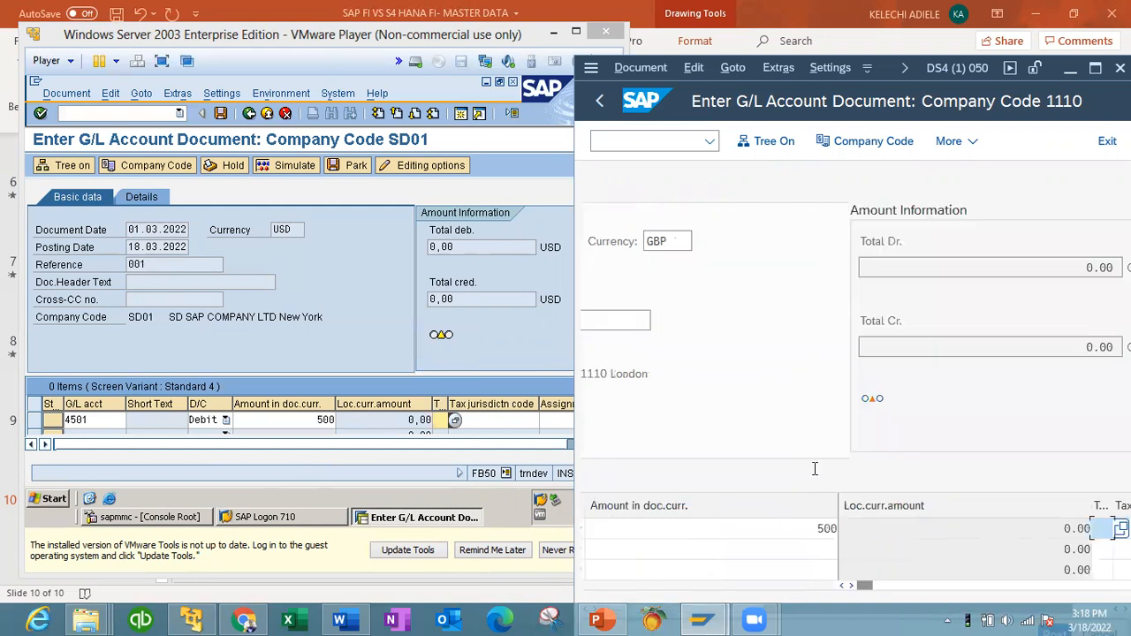
pyautogui.write('v0')
pyautogui.click(1095, 68)
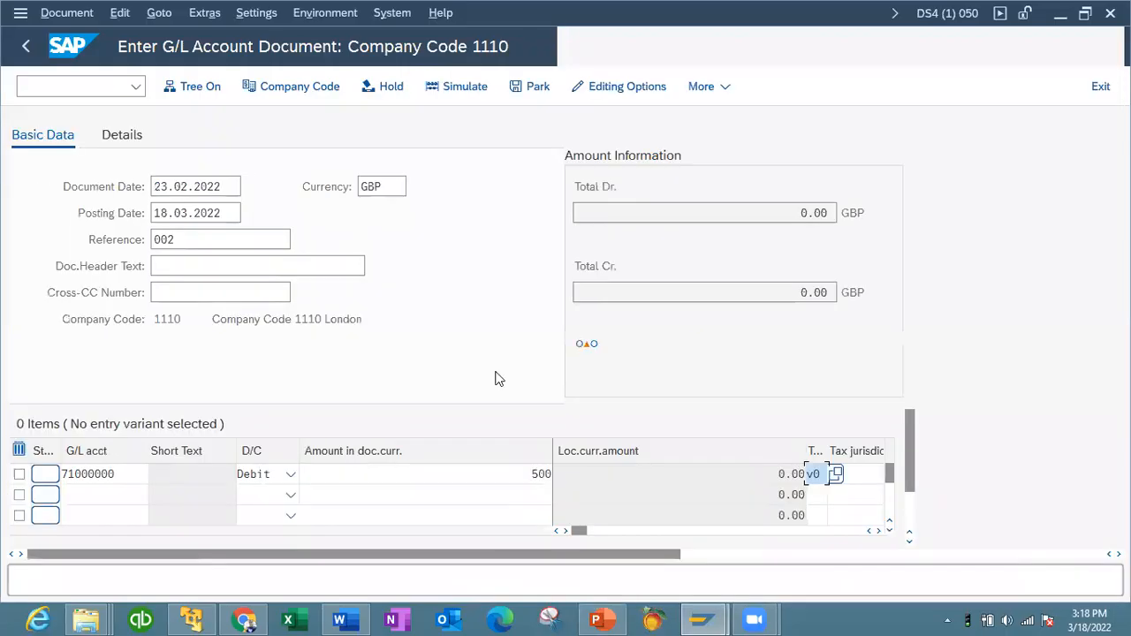
# List the YCOA accounts for the second S/4HANA line item with the maximum number of hits cleared.
pyautogui.click(150, 493)
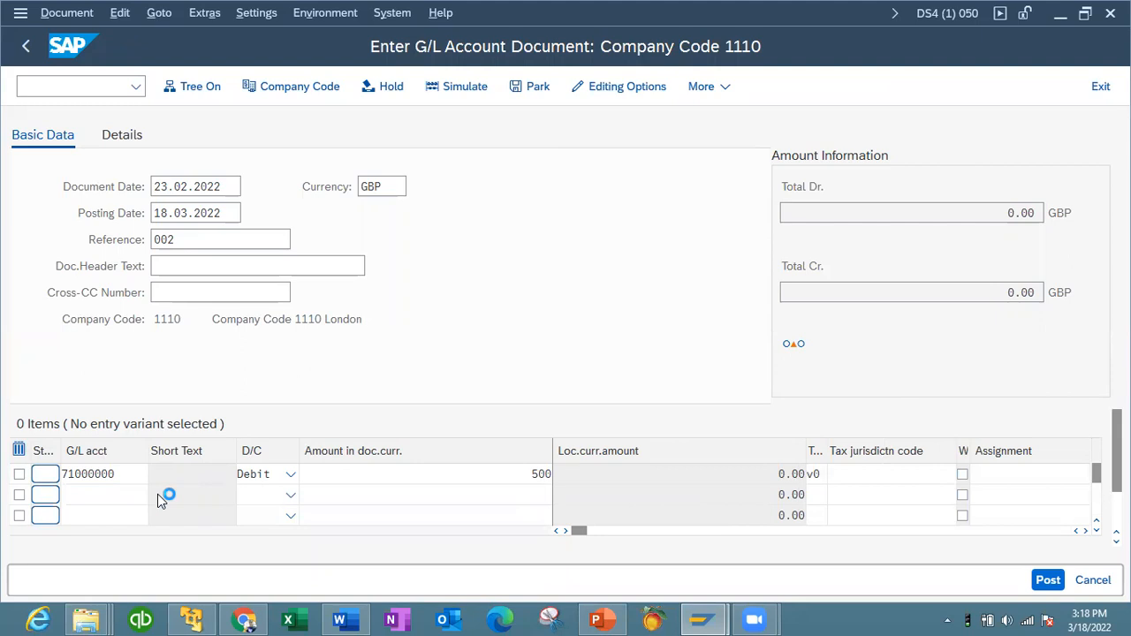
pyautogui.click(157, 494)
pyautogui.click(232, 522)
pyautogui.press('BackSpace')
pyautogui.press('BackSpace')
pyautogui.press('BackSpace')
pyautogui.click(424, 592)
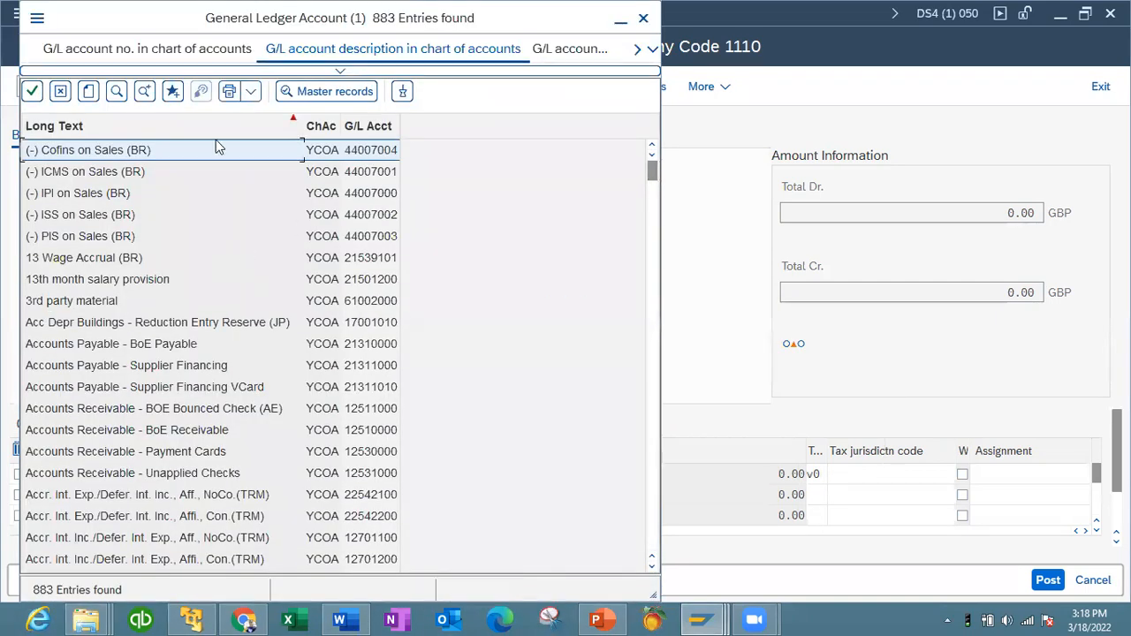
# Find "bank" in the account descriptions and choose Bank 1 - Checks Out (11001050) for the second line item.
pyautogui.click(116, 91)
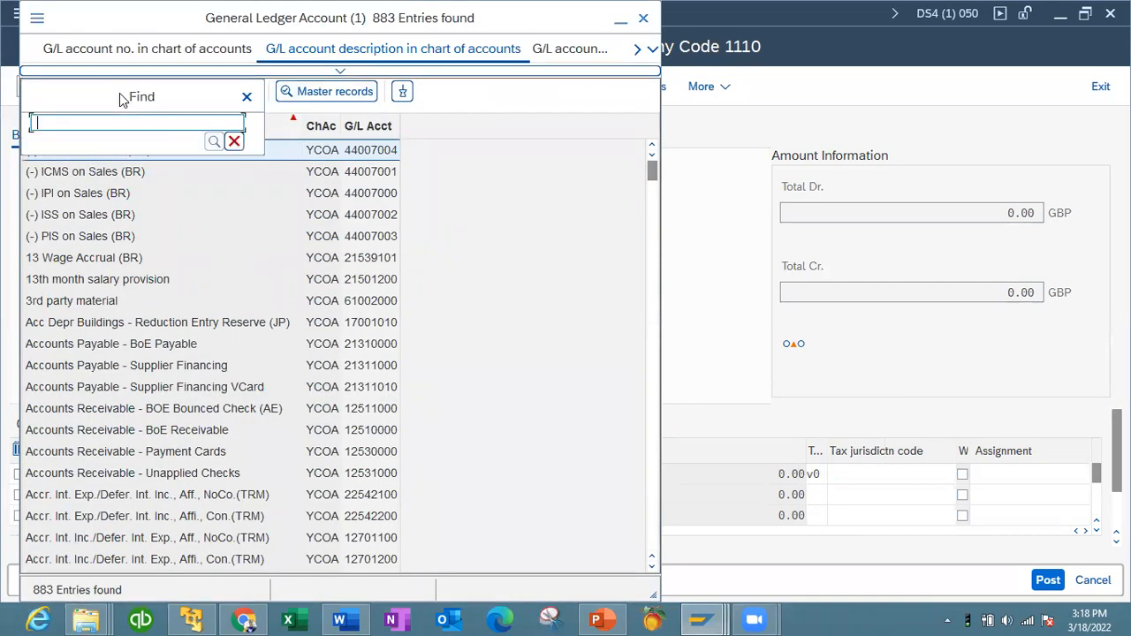
pyautogui.write('bank')
pyautogui.press('Return')
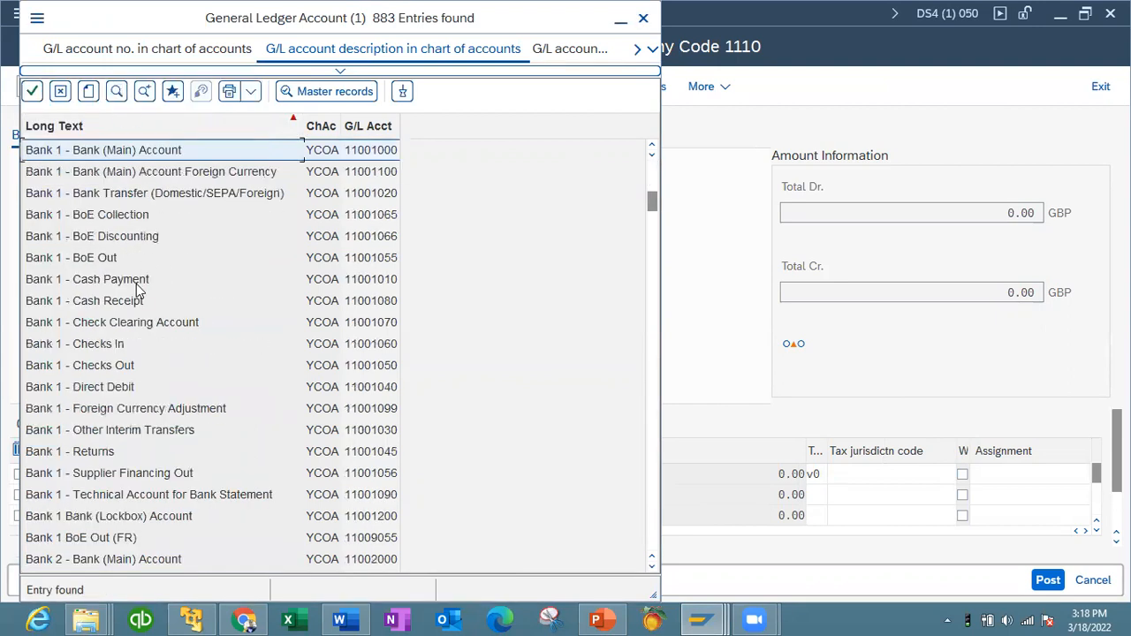
pyautogui.click(136, 279)
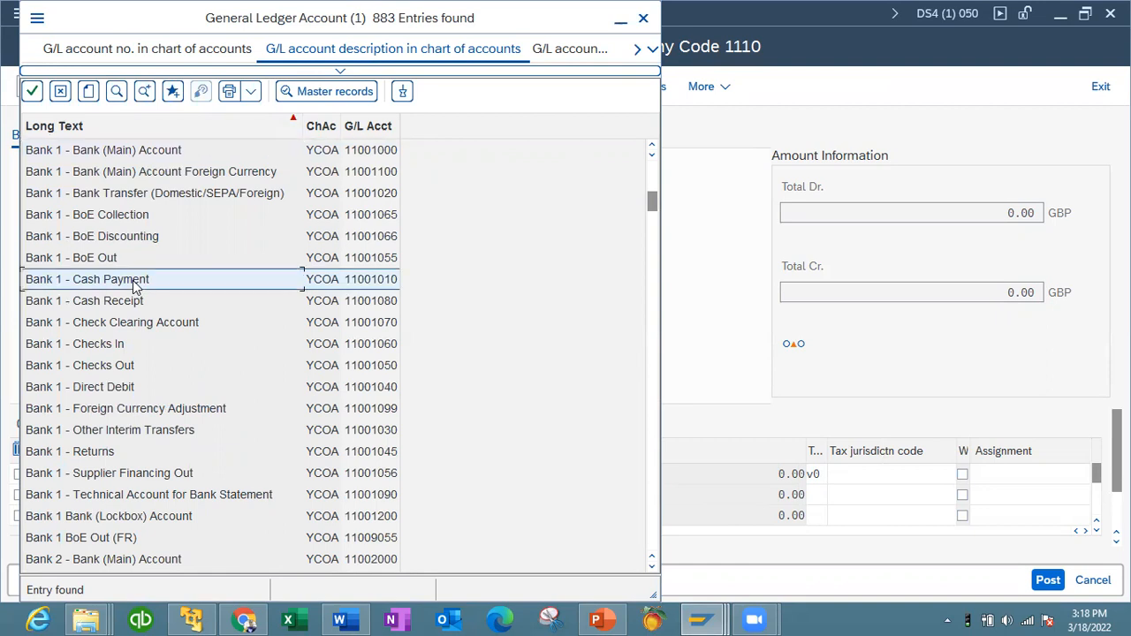
pyautogui.click(123, 368)
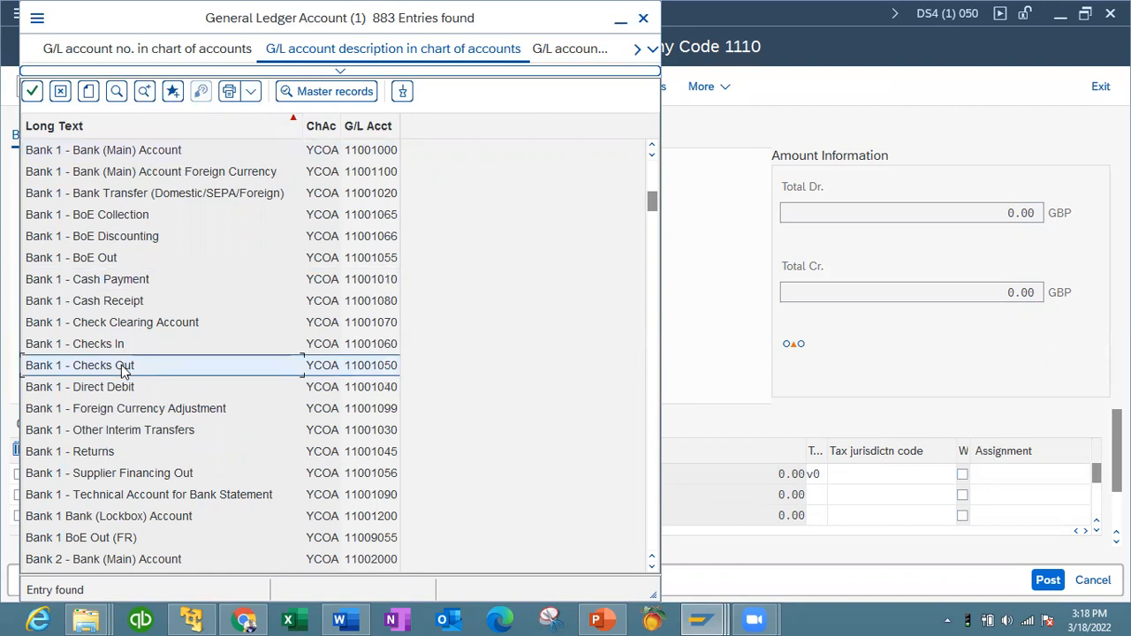
pyautogui.doubleClick(123, 368)
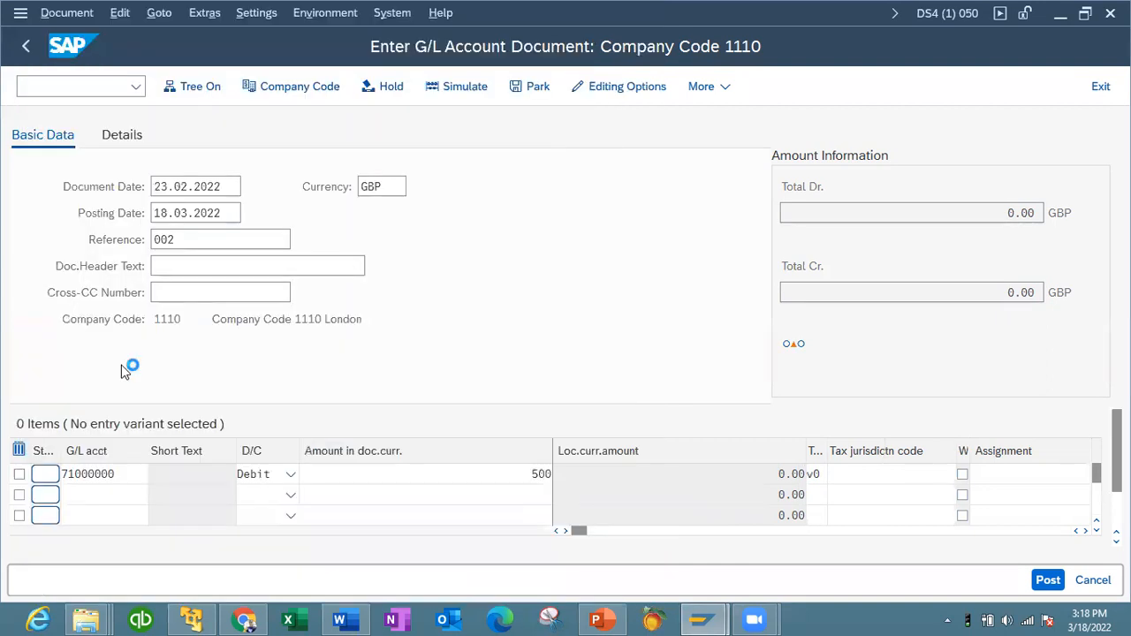
# Clear G/L account 11001050 from the second S/4HANA line item, leaving its debit/credit indicator empty.
pyautogui.click(283, 491)
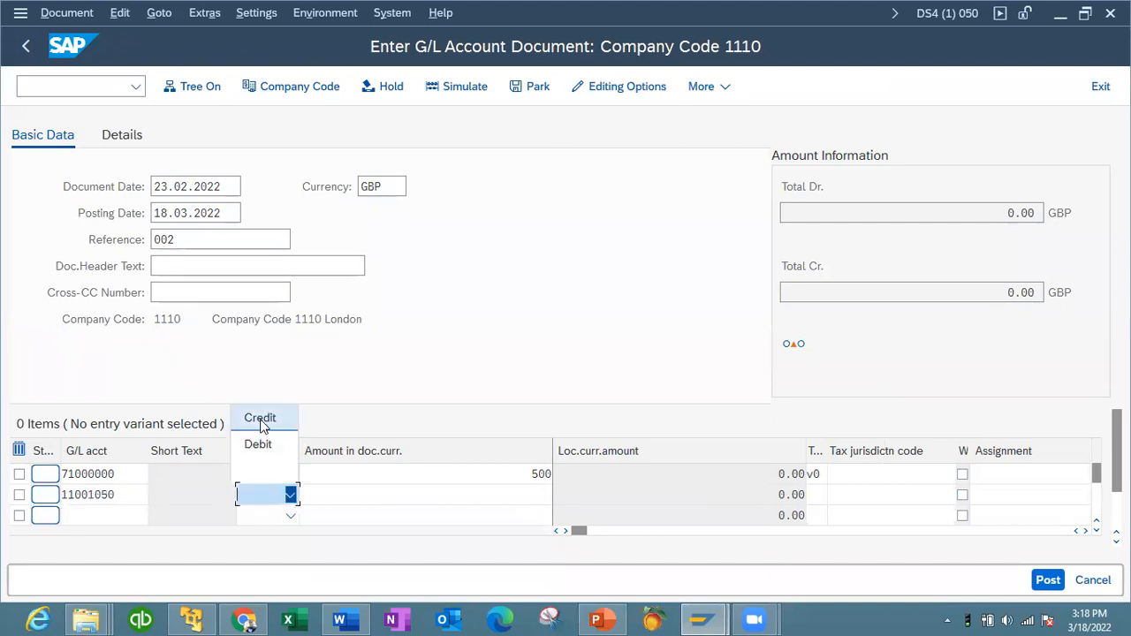
pyautogui.click(135, 500)
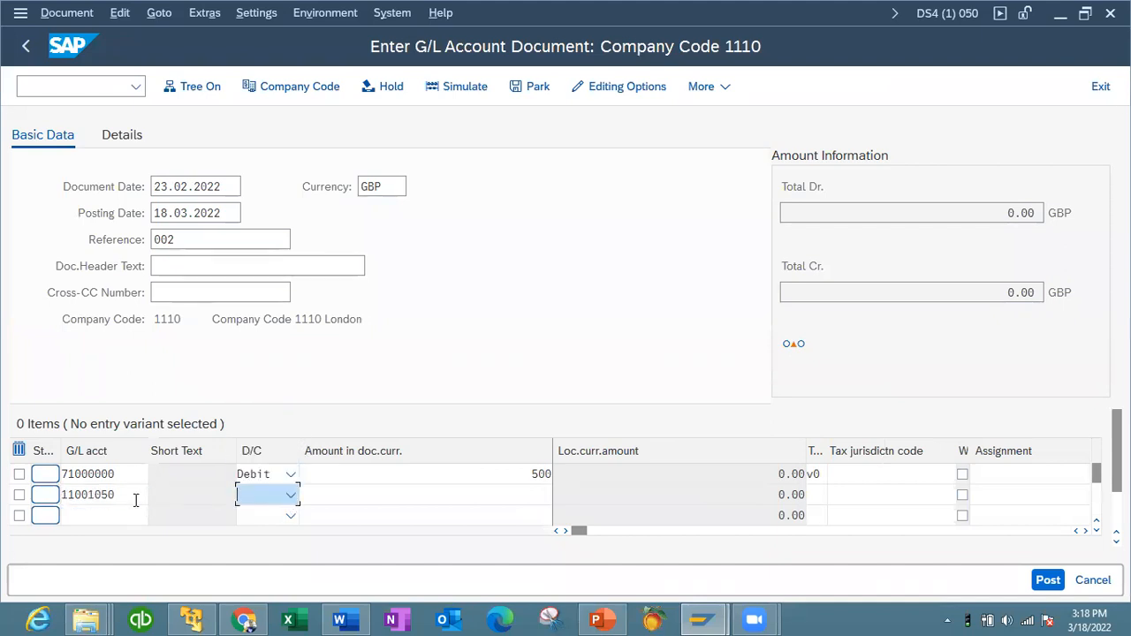
pyautogui.press('BackSpace')
pyautogui.press('BackSpace')
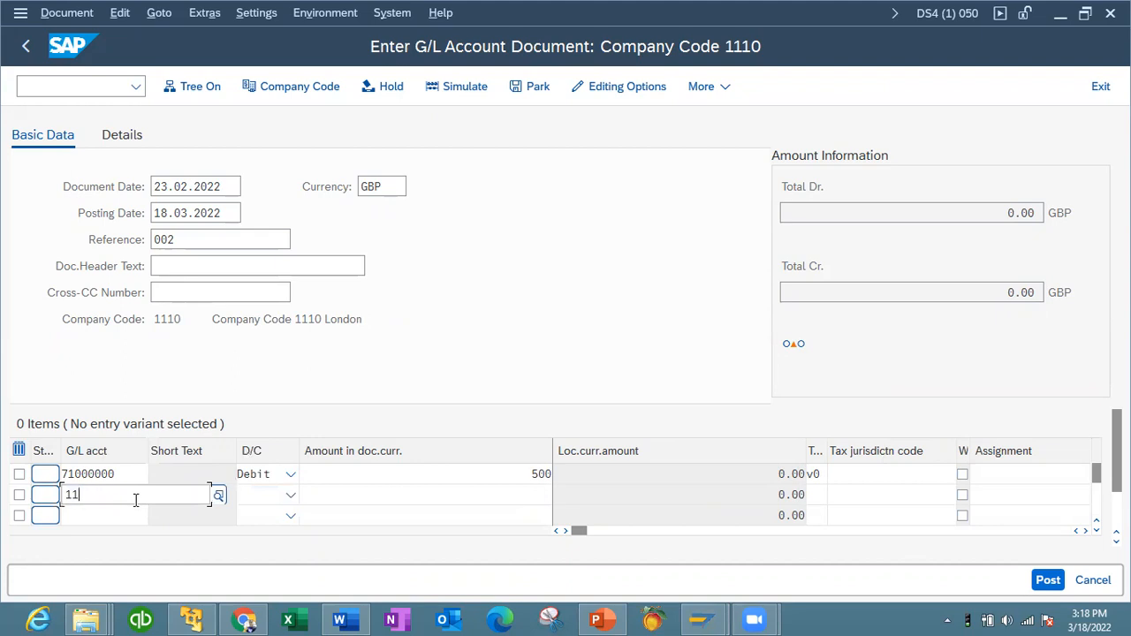
pyautogui.press('BackSpace')
pyautogui.press('BackSpace')
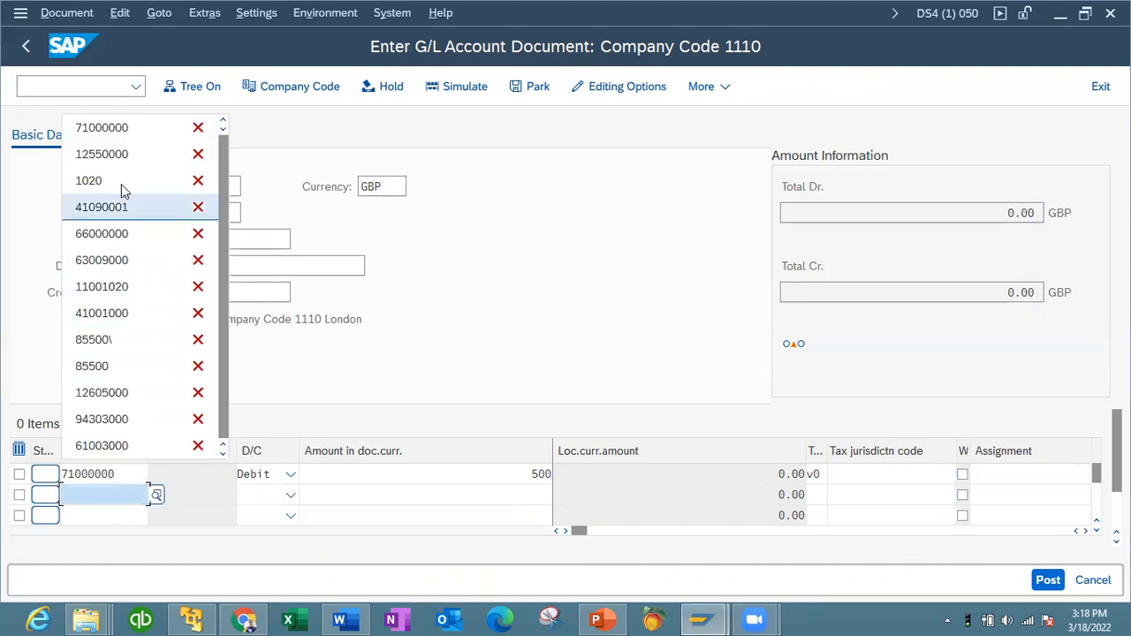
# Complete the second S/4HANA line item with G/L account 11001020, Credit and amount 500, and validate the entries.
pyautogui.click(99, 287)
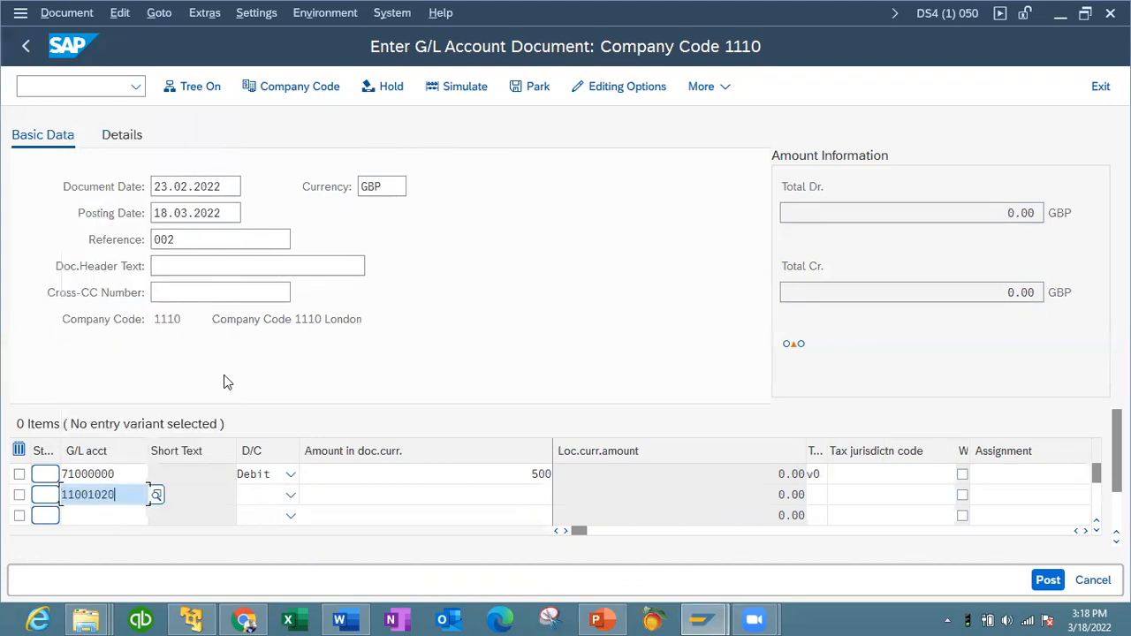
pyautogui.click(290, 497)
pyautogui.click(263, 417)
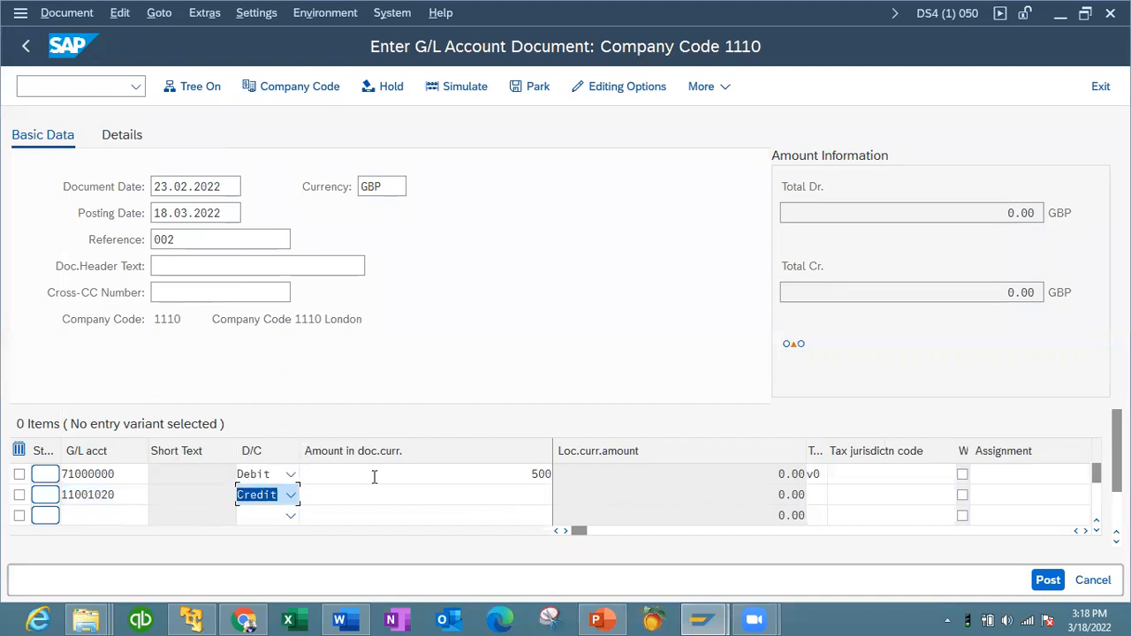
pyautogui.click(422, 504)
pyautogui.write('500')
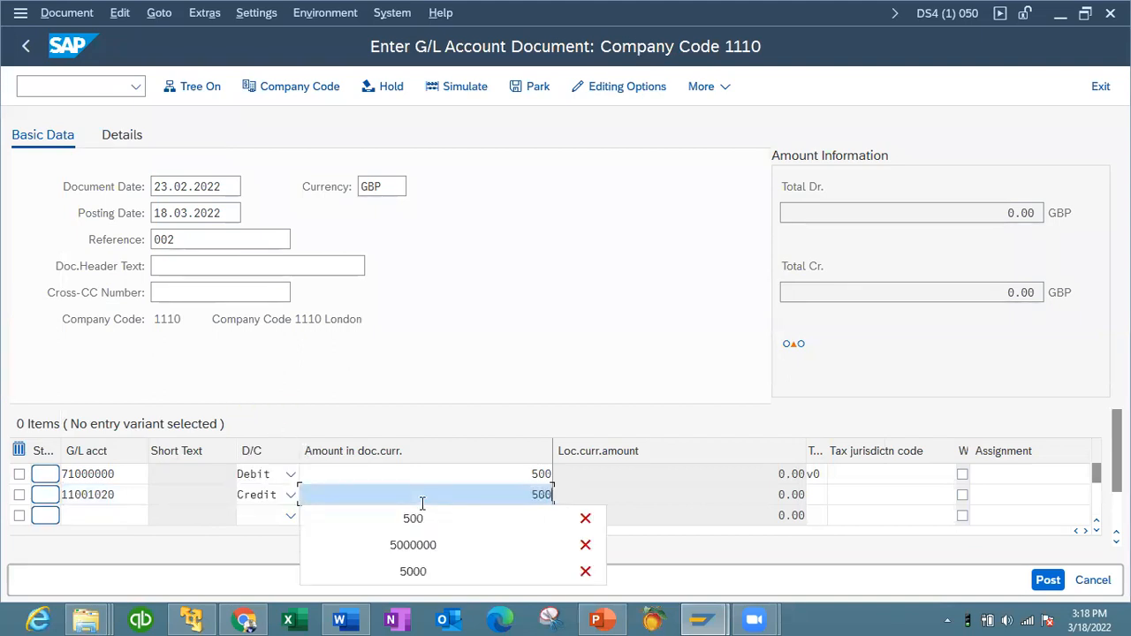
pyautogui.press('Return')
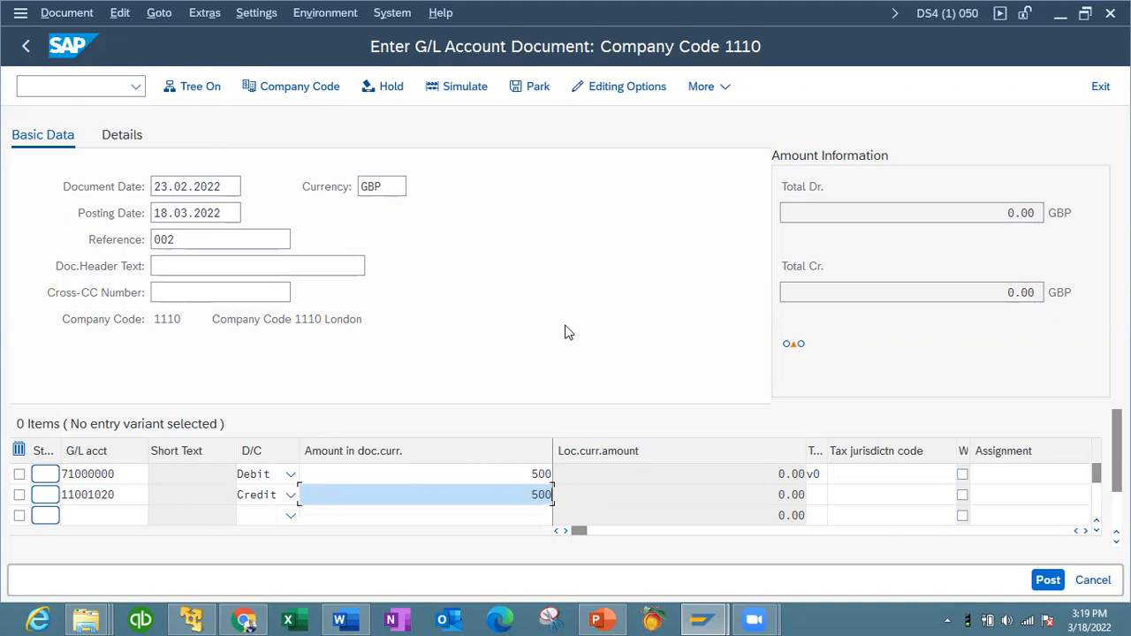
pyautogui.press('Return')
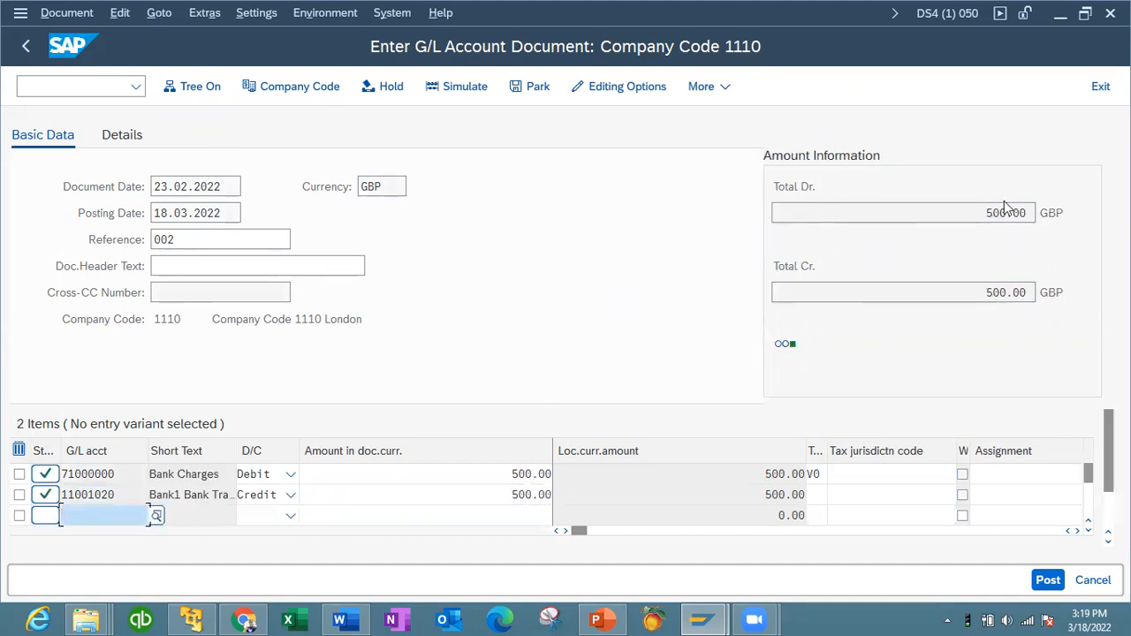
# Restore the S/4HANA window to its side-by-side size and validate the first ECC line item without a tax code.
pyautogui.click(1085, 13)
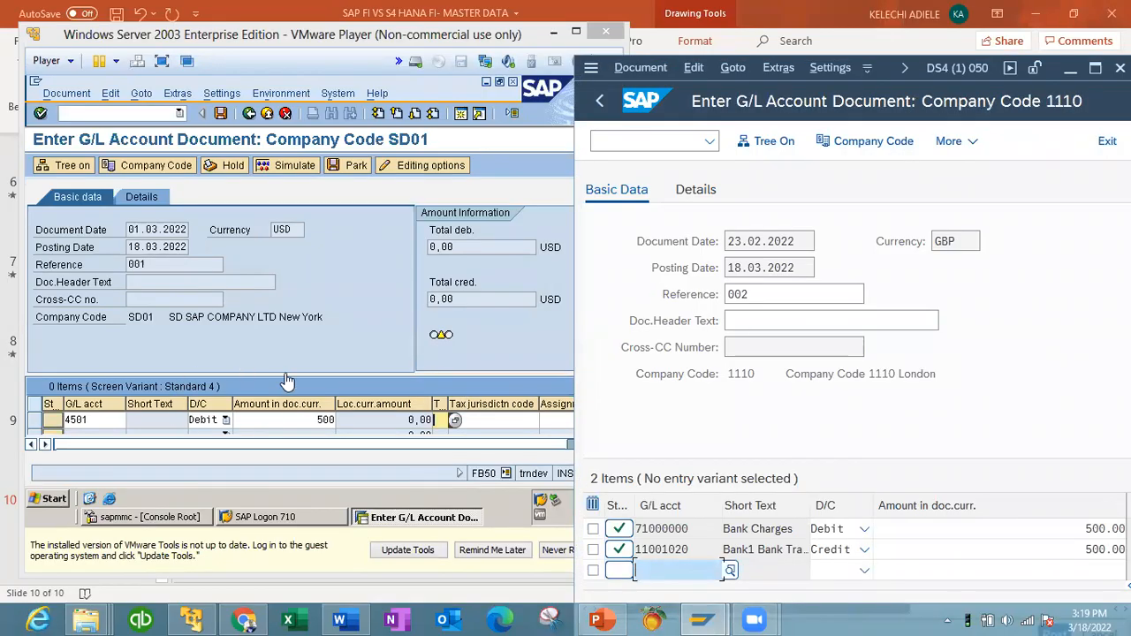
pyautogui.click(333, 281)
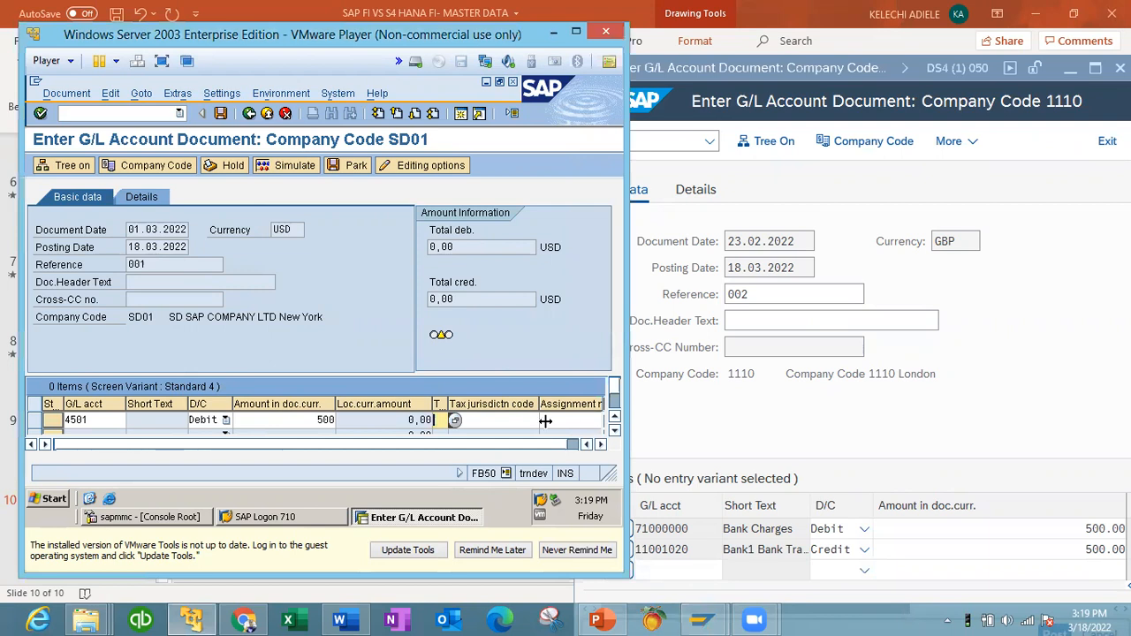
pyautogui.click(615, 432)
pyautogui.press('Return')
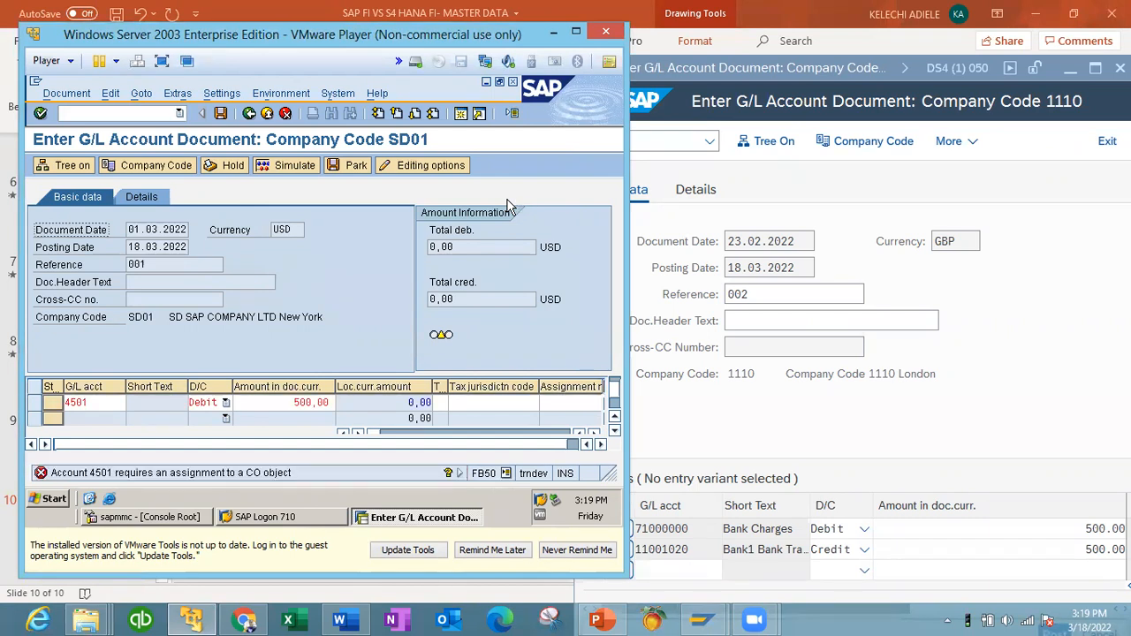
# Assign cost center SDSAP-PR (P/R COST) to the ECC line item for account 4501 and validate it.
pyautogui.click(287, 401)
pyautogui.press('Tab')
pyautogui.press('Tab')
pyautogui.press('Tab')
pyautogui.press('Tab')
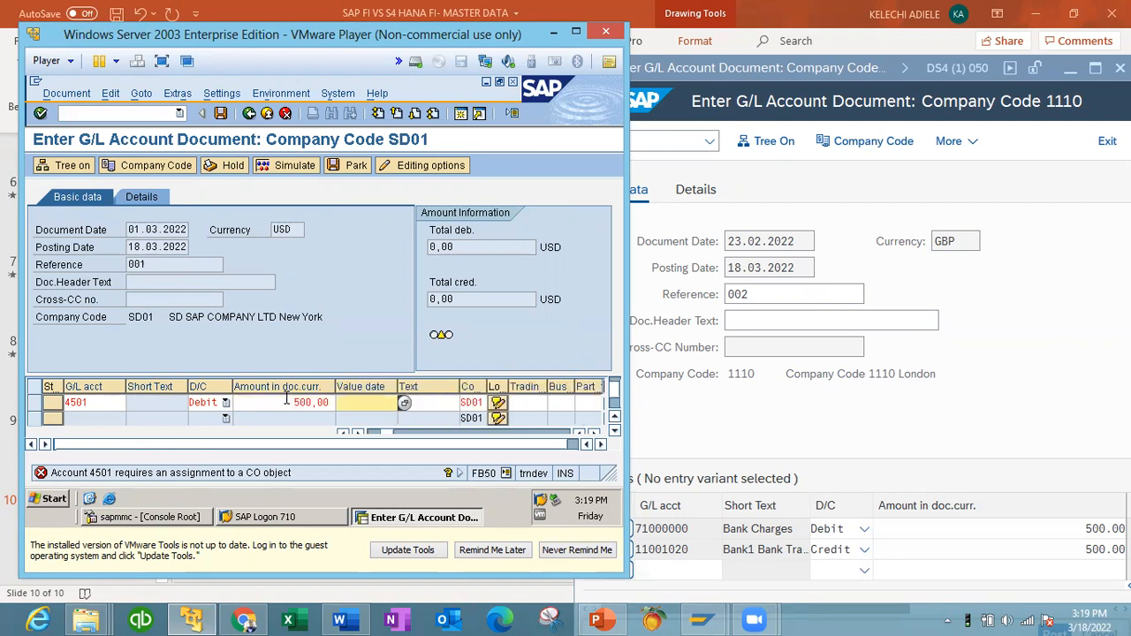
pyautogui.press('Tab')
pyautogui.press('Tab')
pyautogui.press('Tab')
pyautogui.press('Tab')
pyautogui.press('Tab')
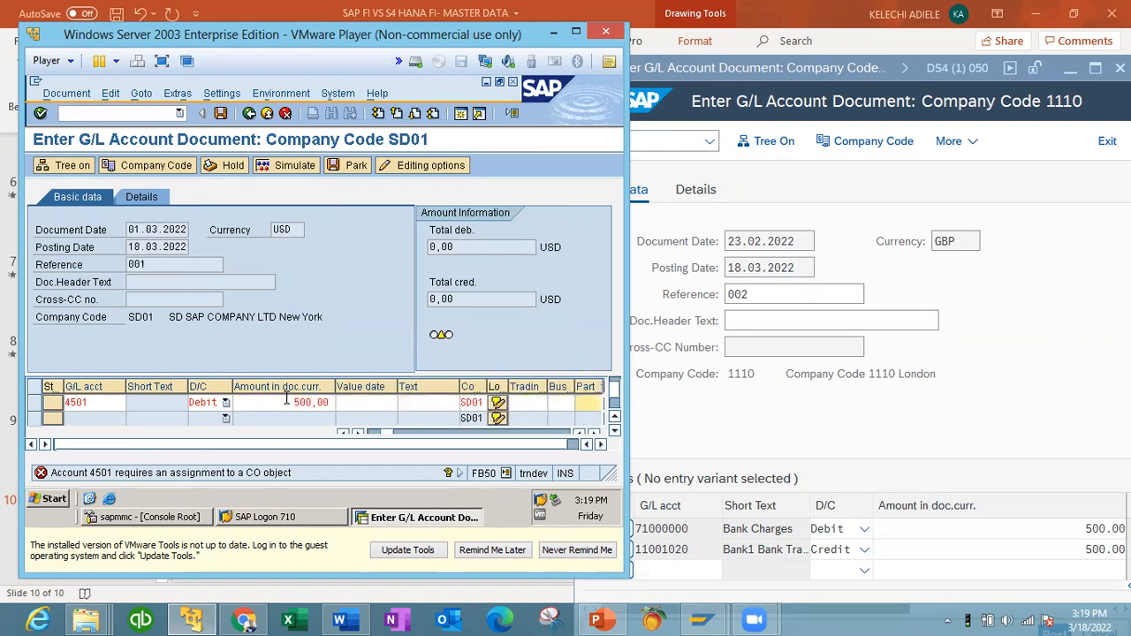
pyautogui.press('Tab')
pyautogui.press('Tab')
pyautogui.press('Tab')
pyautogui.click(519, 399)
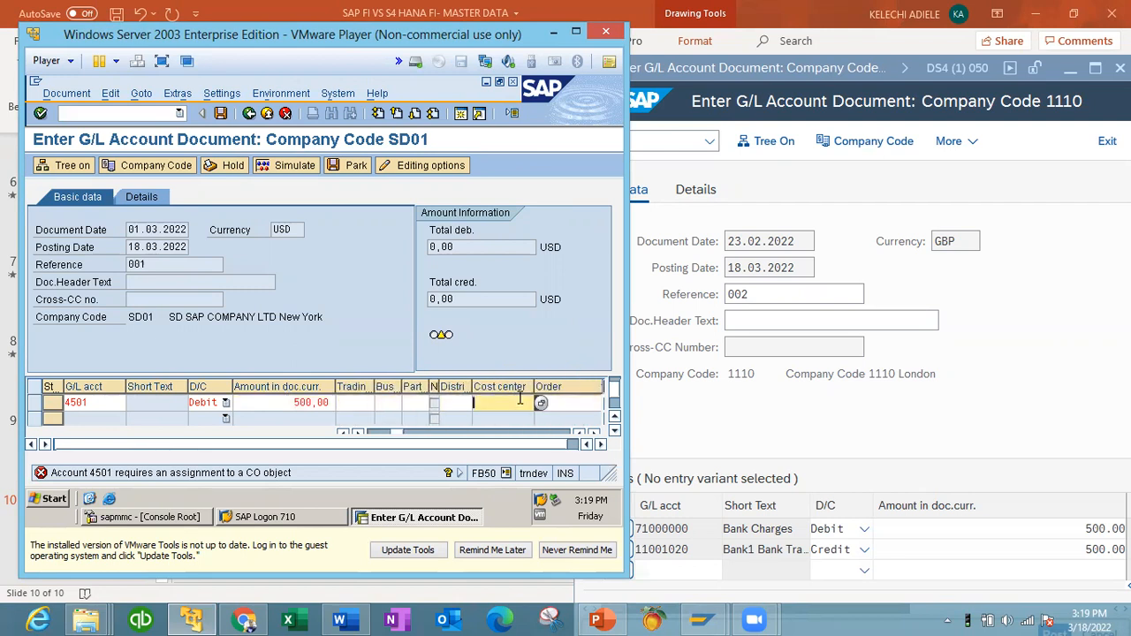
pyautogui.click(540, 405)
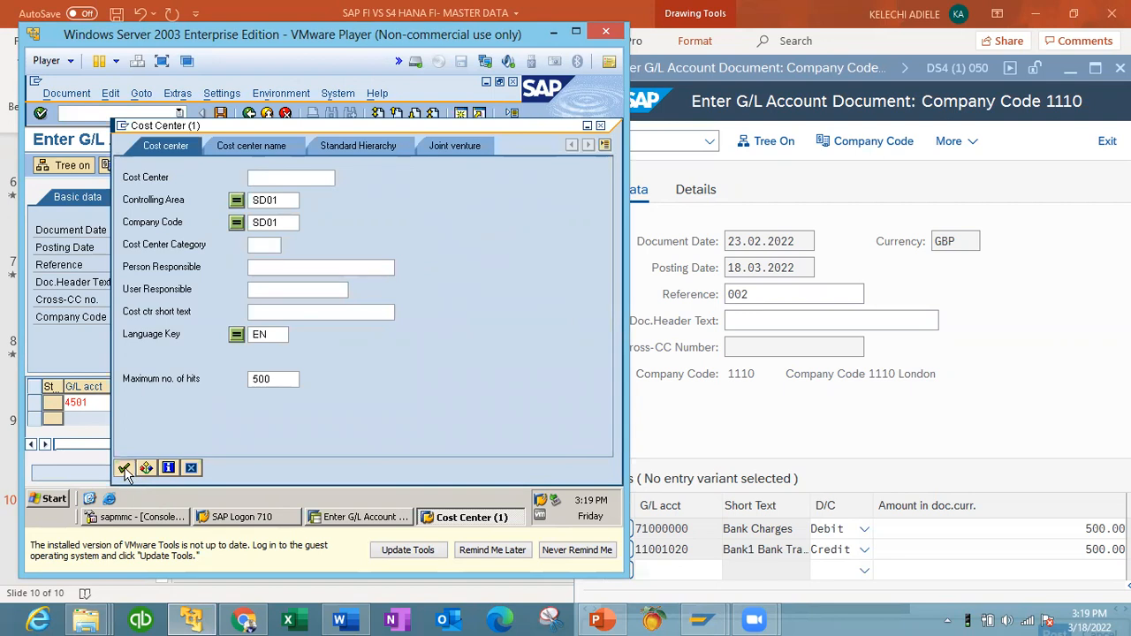
pyautogui.click(124, 467)
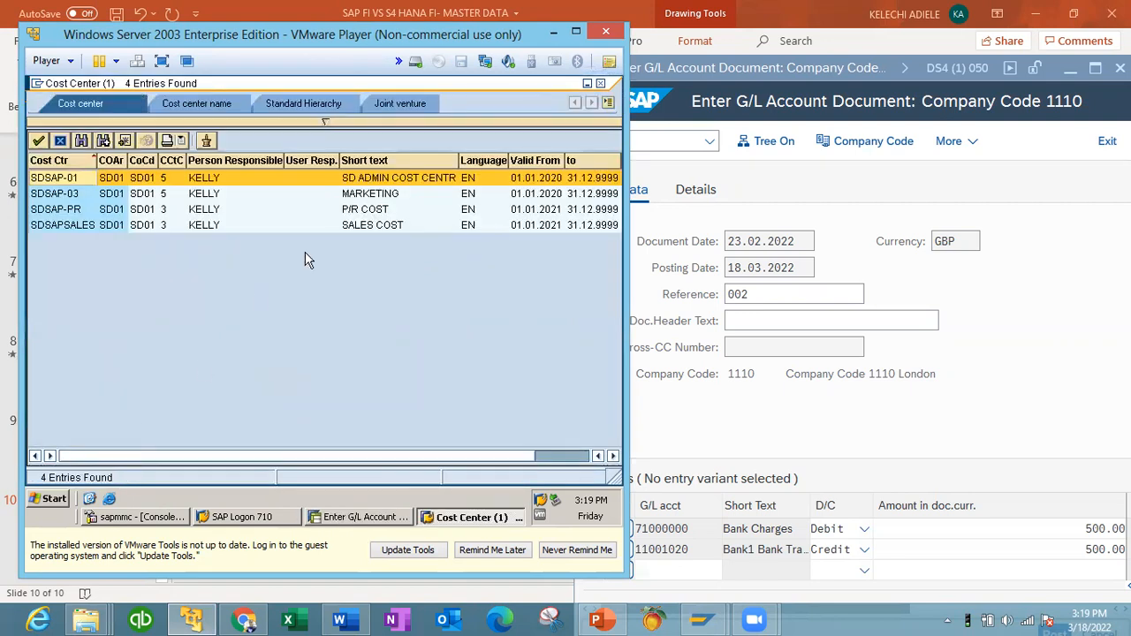
pyautogui.doubleClick(373, 210)
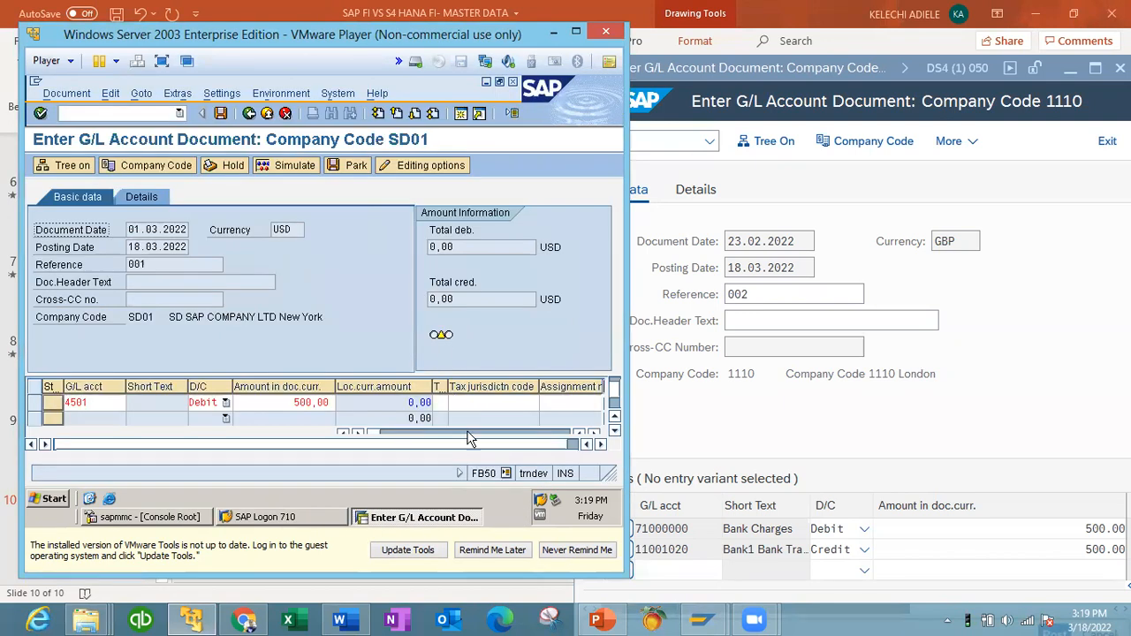
pyautogui.press('Return')
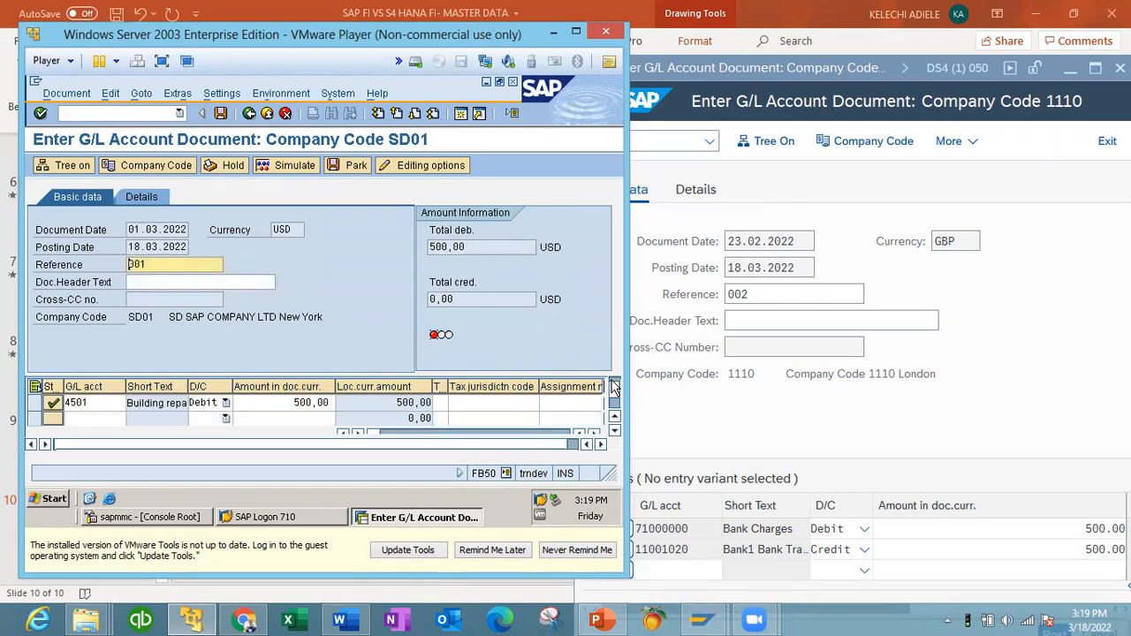
# List the PSCH accounts by account number and choose PETTY CASH (FBCJ), account 1003, for the second ECC line item.
pyautogui.click(117, 418)
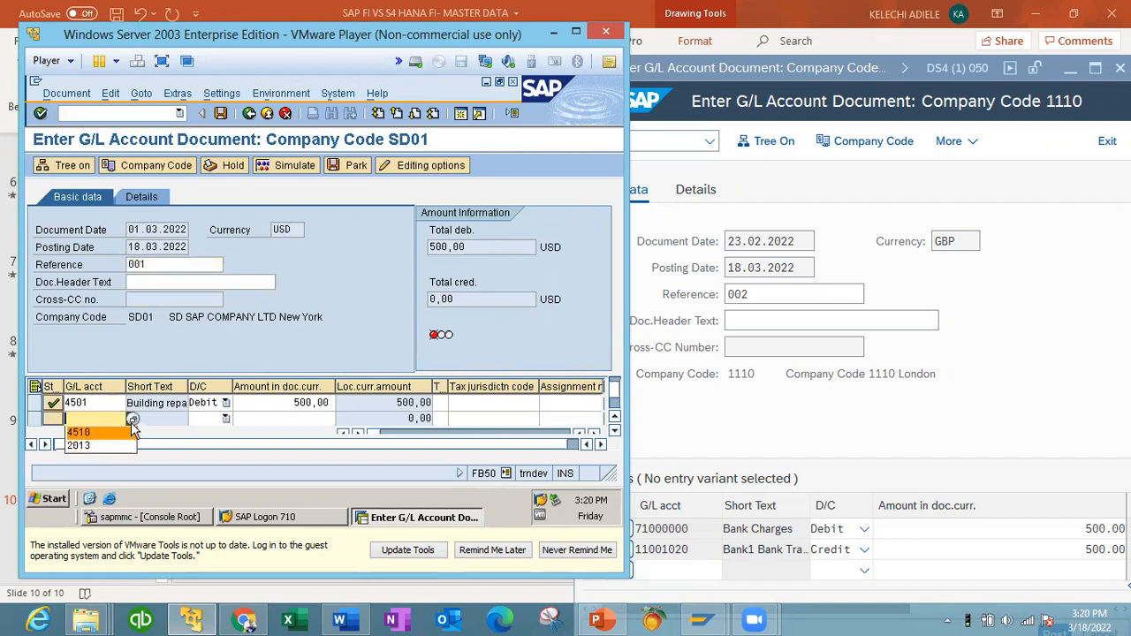
pyautogui.click(132, 421)
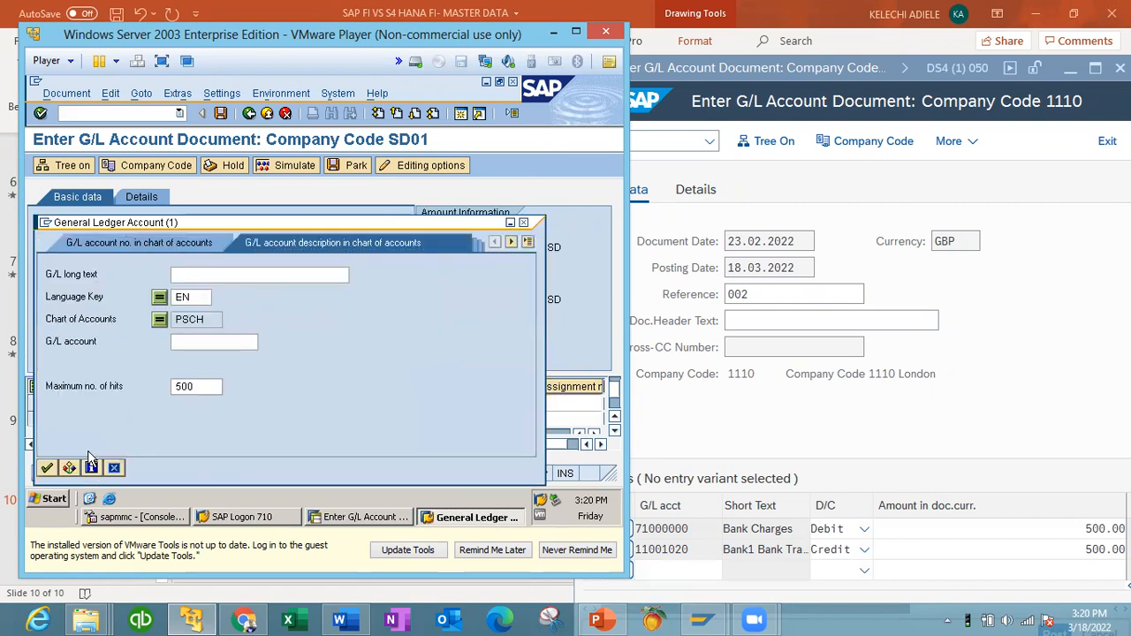
pyautogui.click(47, 468)
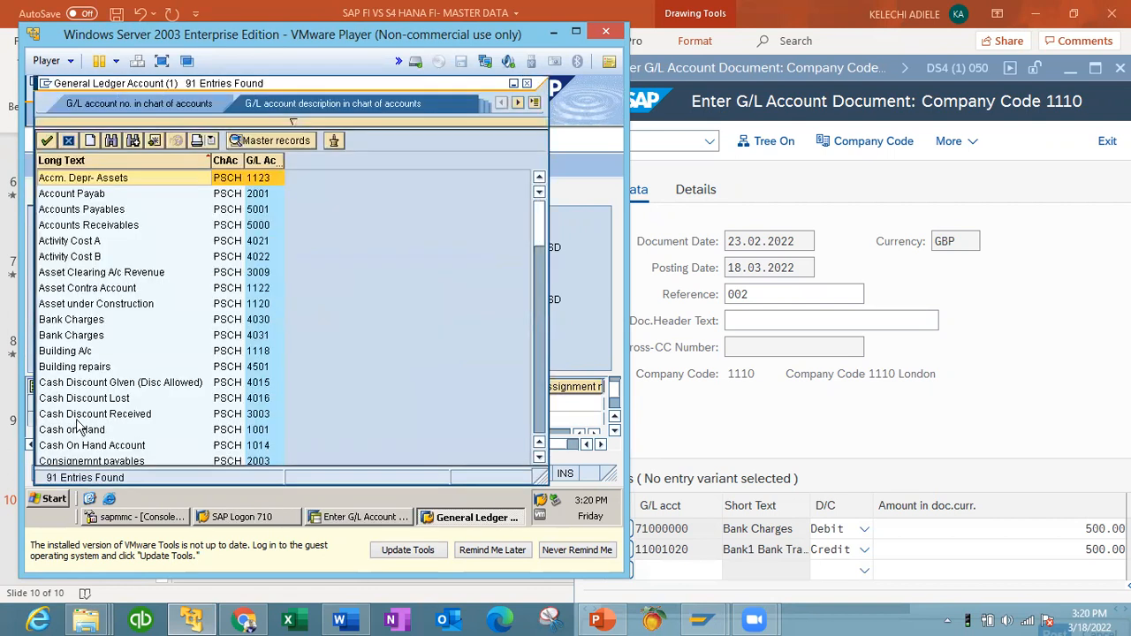
pyautogui.click(260, 161)
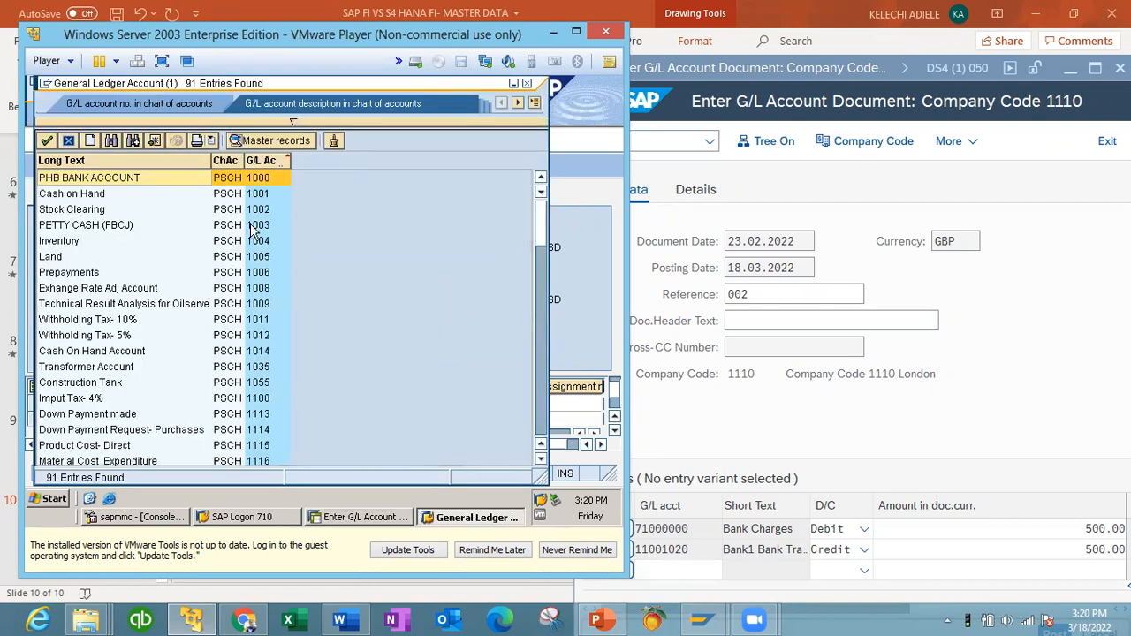
pyautogui.doubleClick(68, 230)
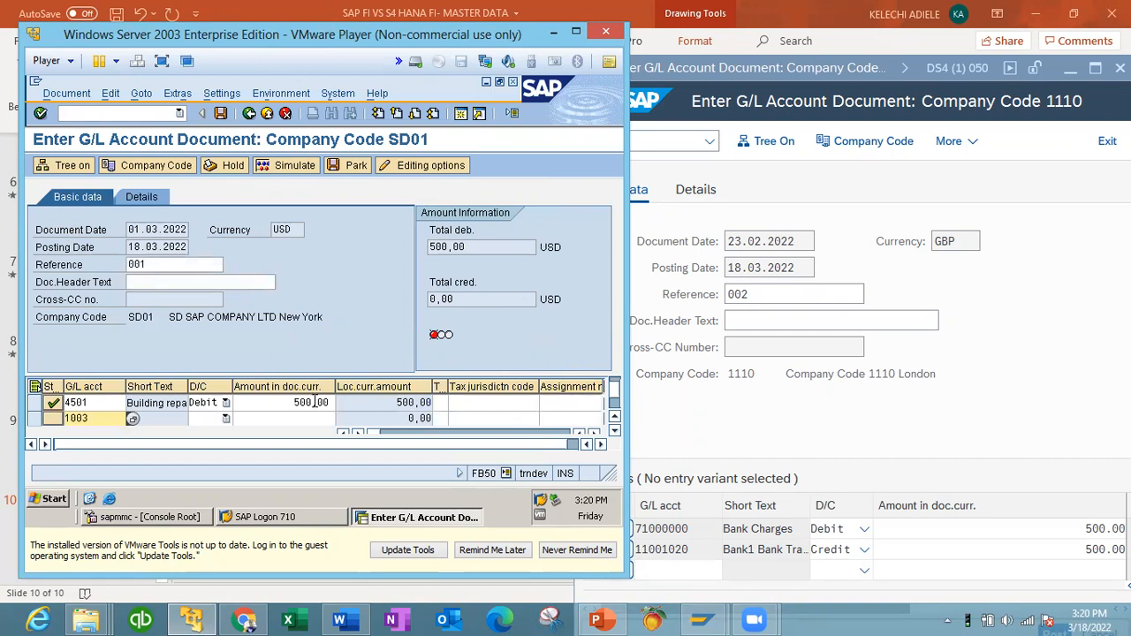
# Mark the second ECC line item as Credit with amount 500 and validate the entry.
pyautogui.click(225, 419)
pyautogui.click(210, 434)
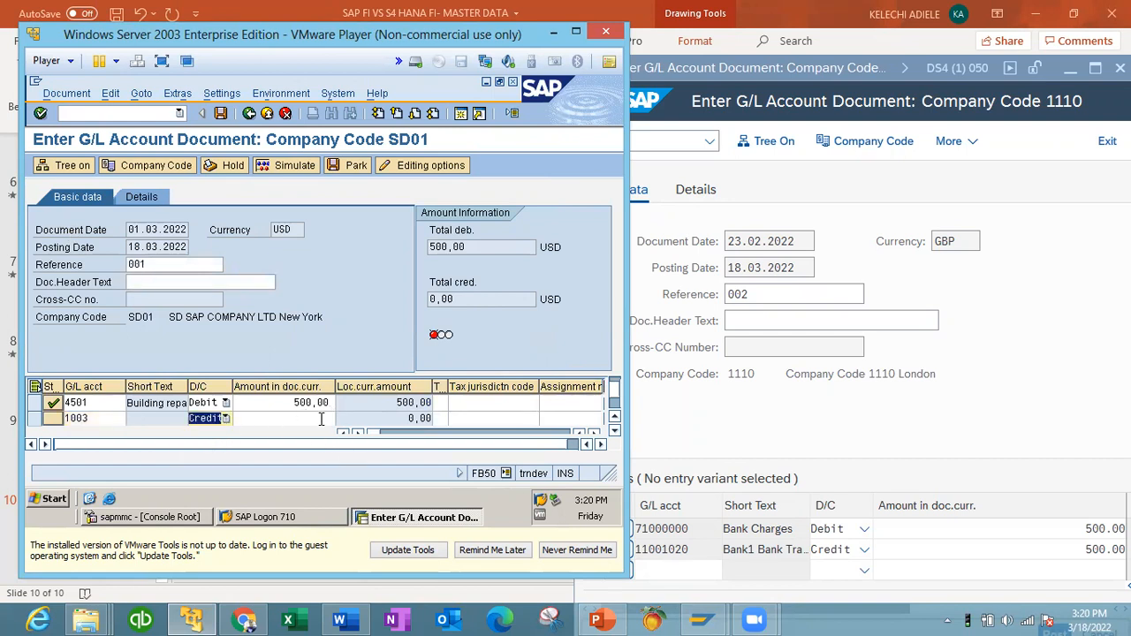
pyautogui.click(321, 419)
pyautogui.write('500')
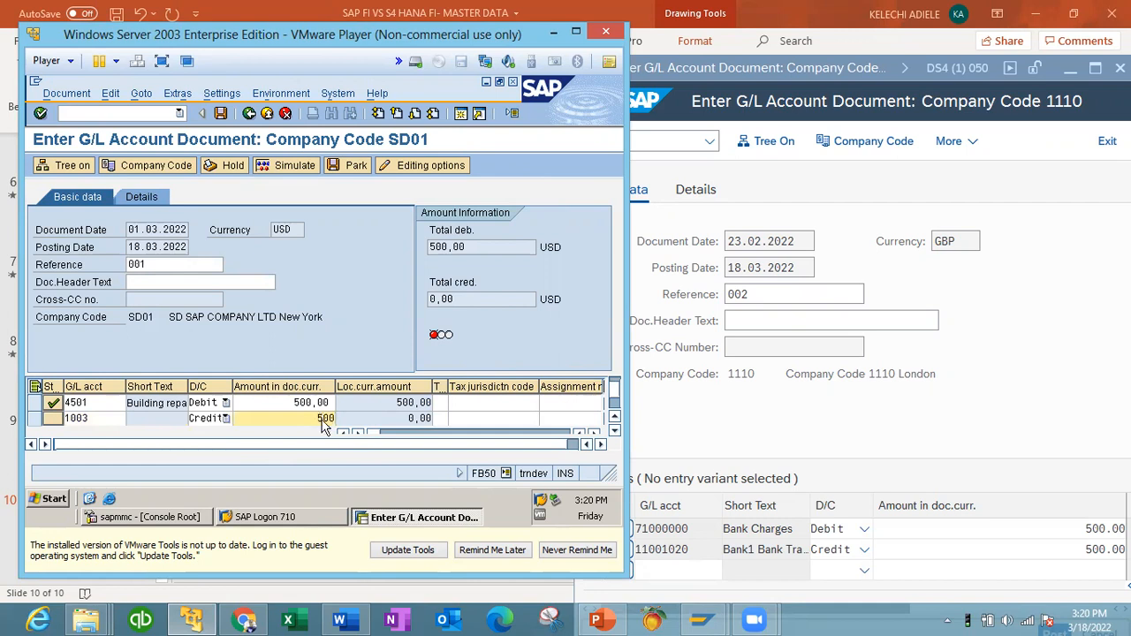
pyautogui.press('Return')
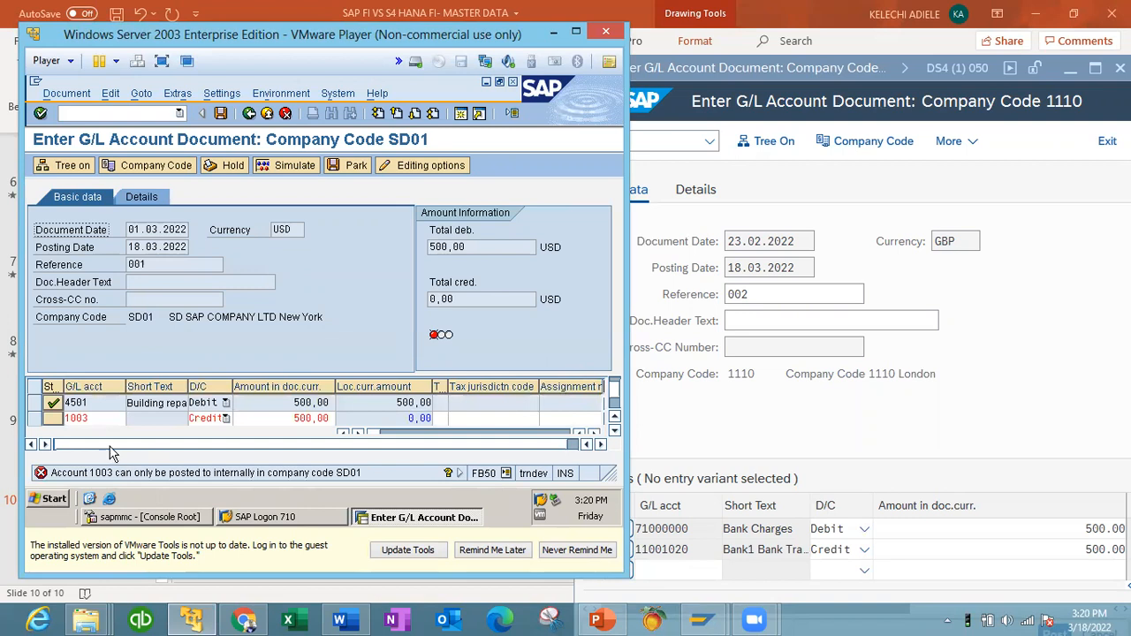
# Replace the second ECC line item's account with PHB BANK ACCOUNT (1000) and validate the document.
pyautogui.click(111, 416)
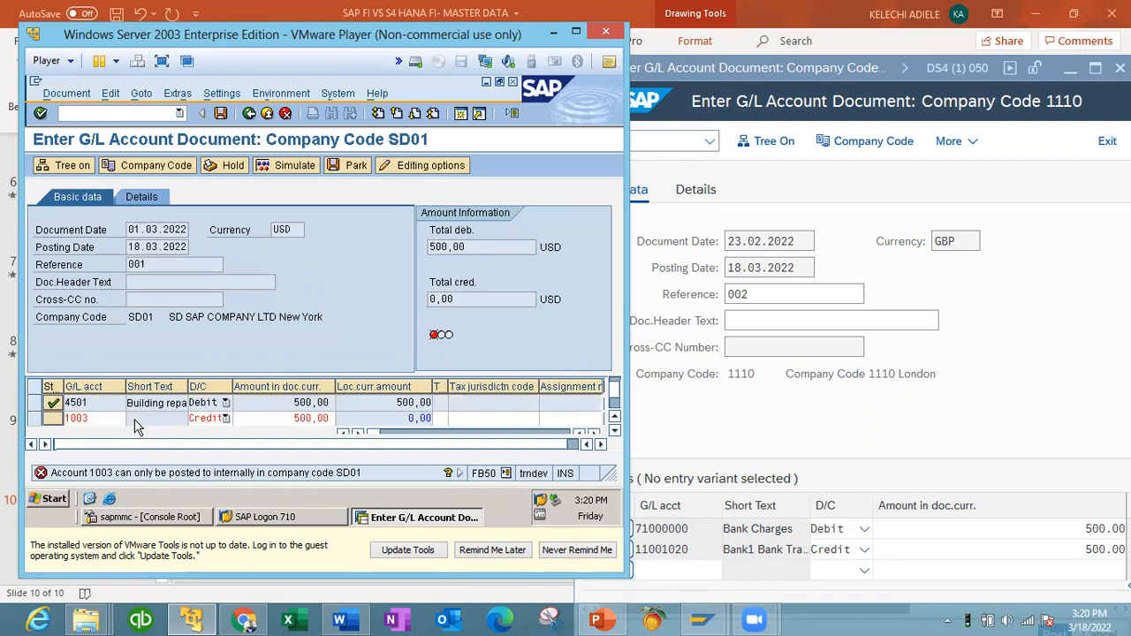
pyautogui.click(139, 418)
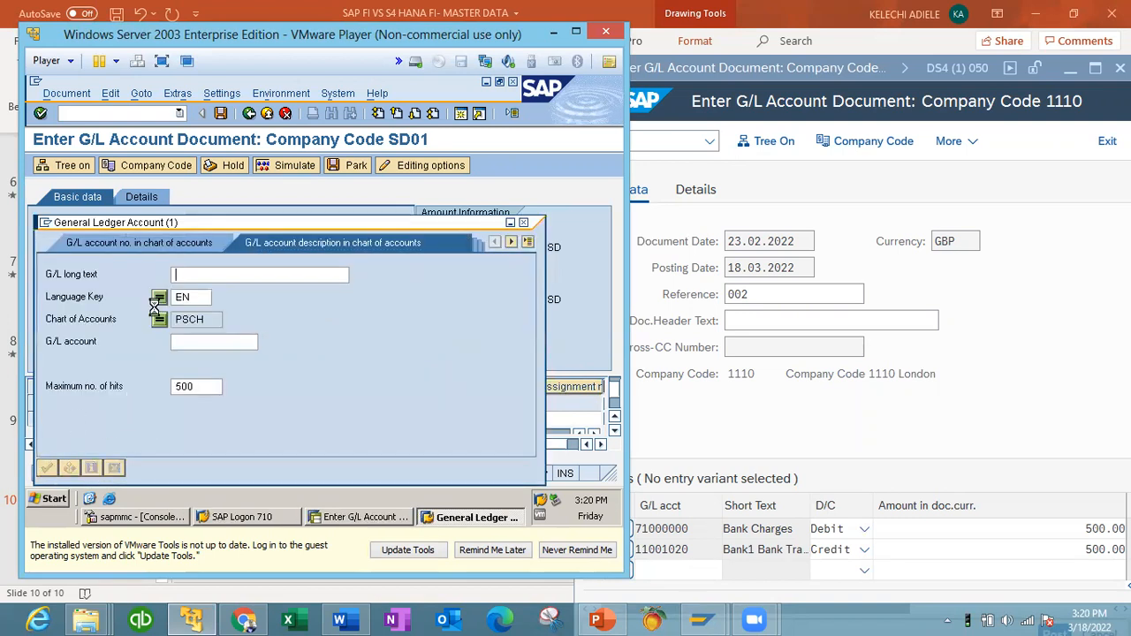
pyautogui.click(47, 467)
pyautogui.click(261, 160)
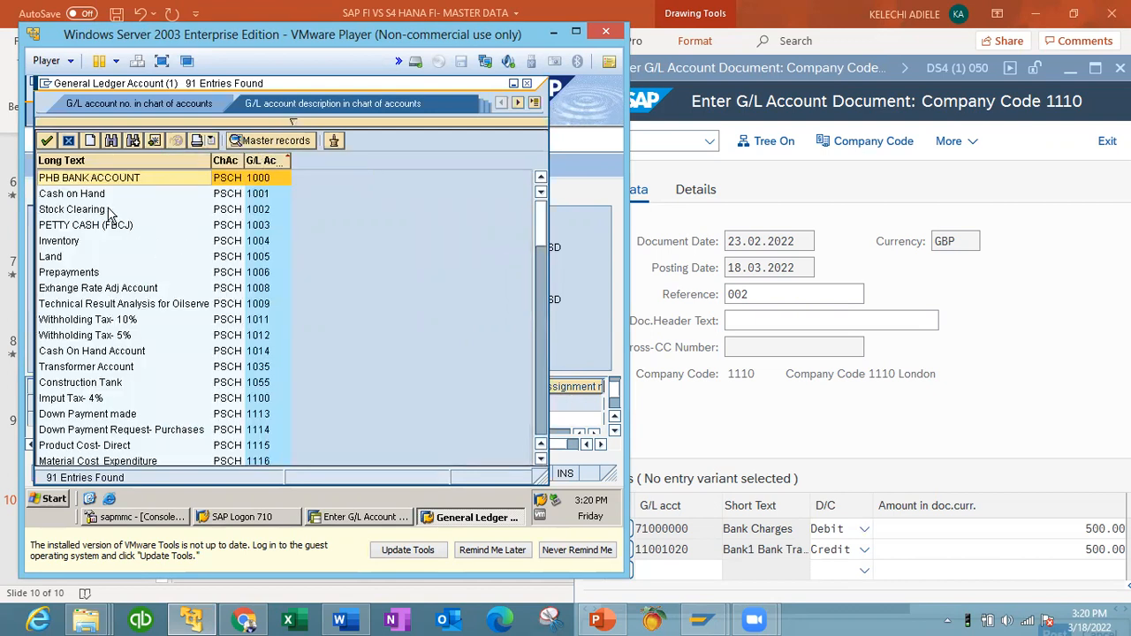
pyautogui.doubleClick(100, 181)
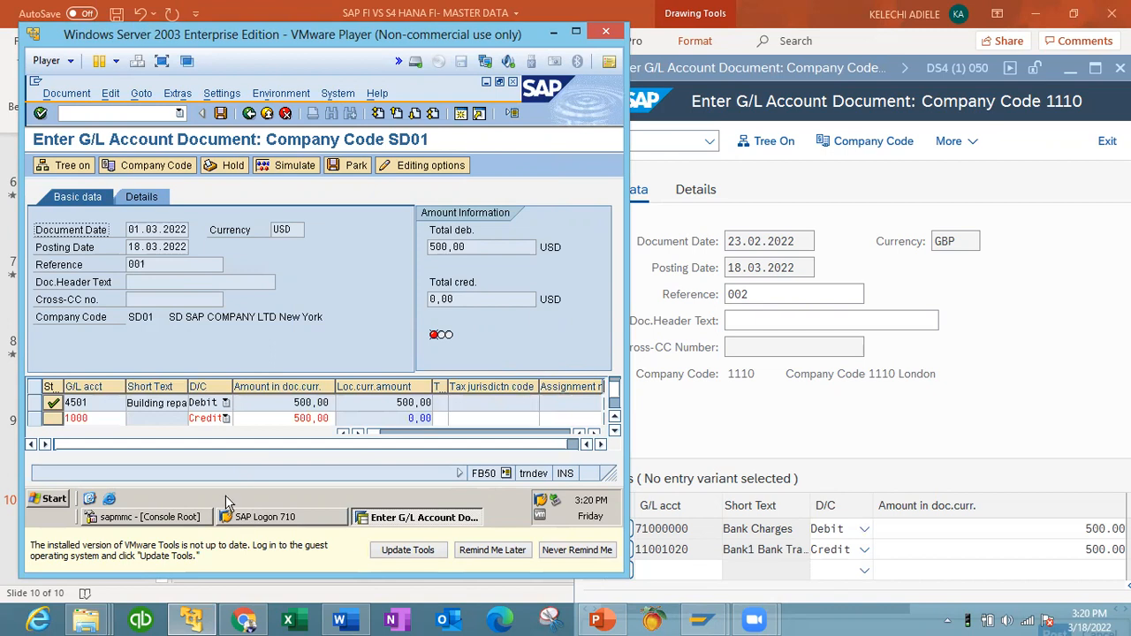
pyautogui.press('Return')
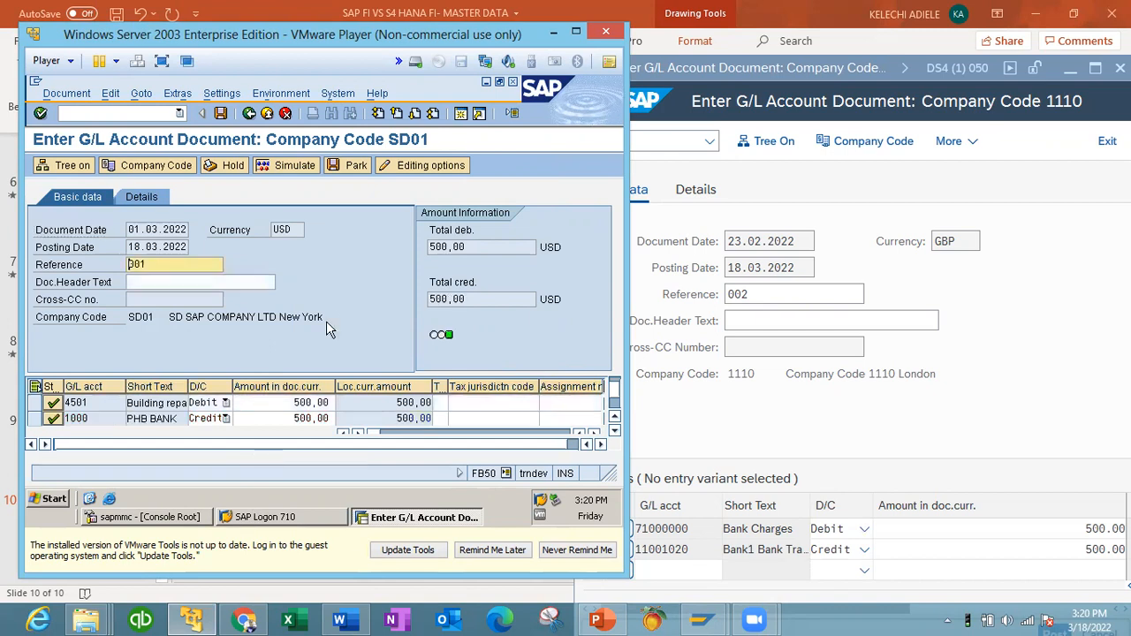
# Simulate the G/L documents in both ECC and S/4HANA, with the S/4HANA window maximized for its simulation.
pyautogui.click(1012, 101)
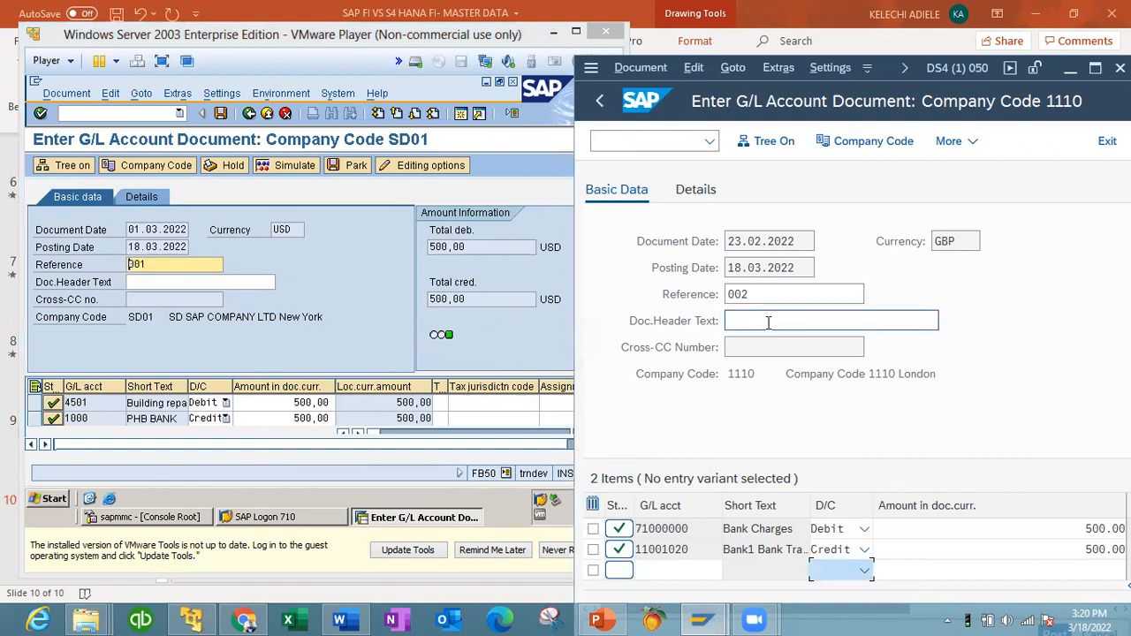
pyautogui.click(300, 167)
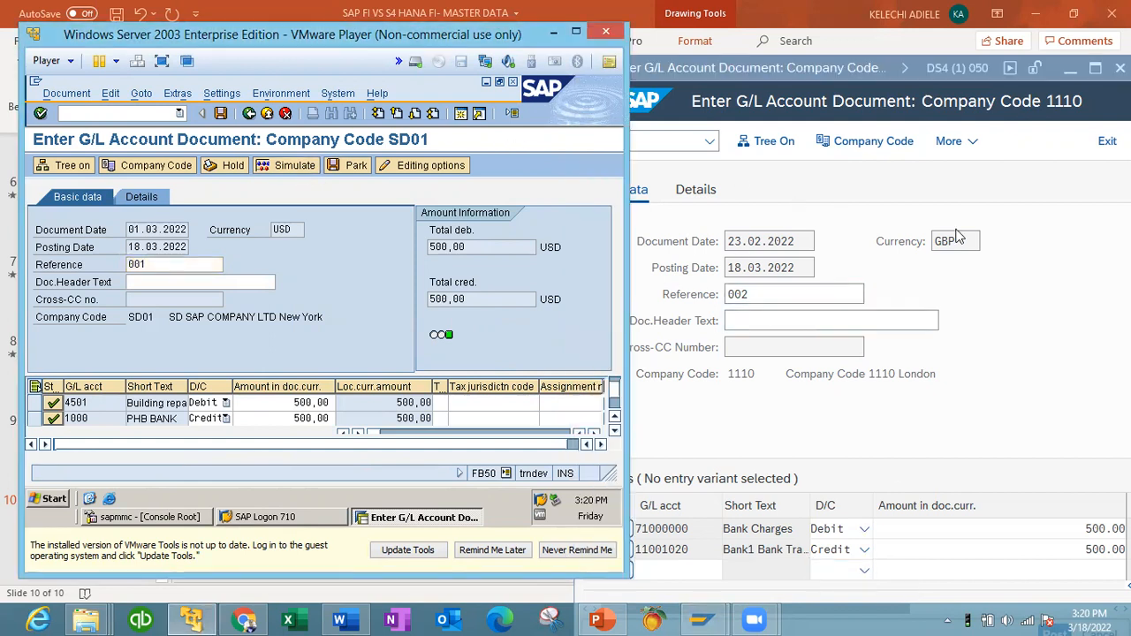
pyautogui.click(1048, 84)
pyautogui.click(1094, 68)
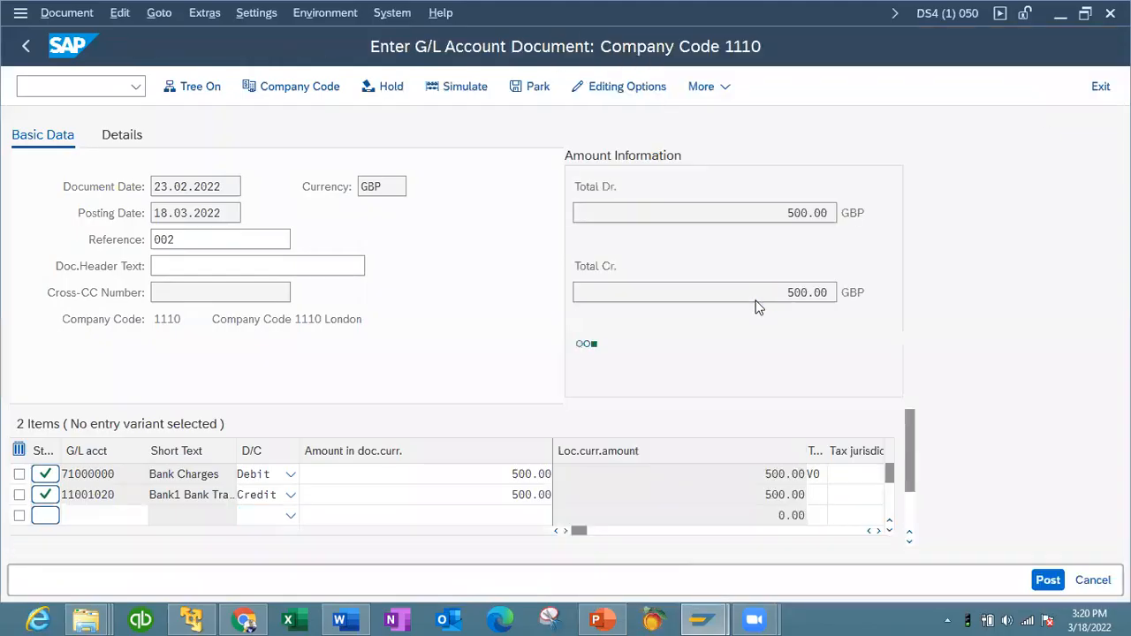
pyautogui.click(449, 89)
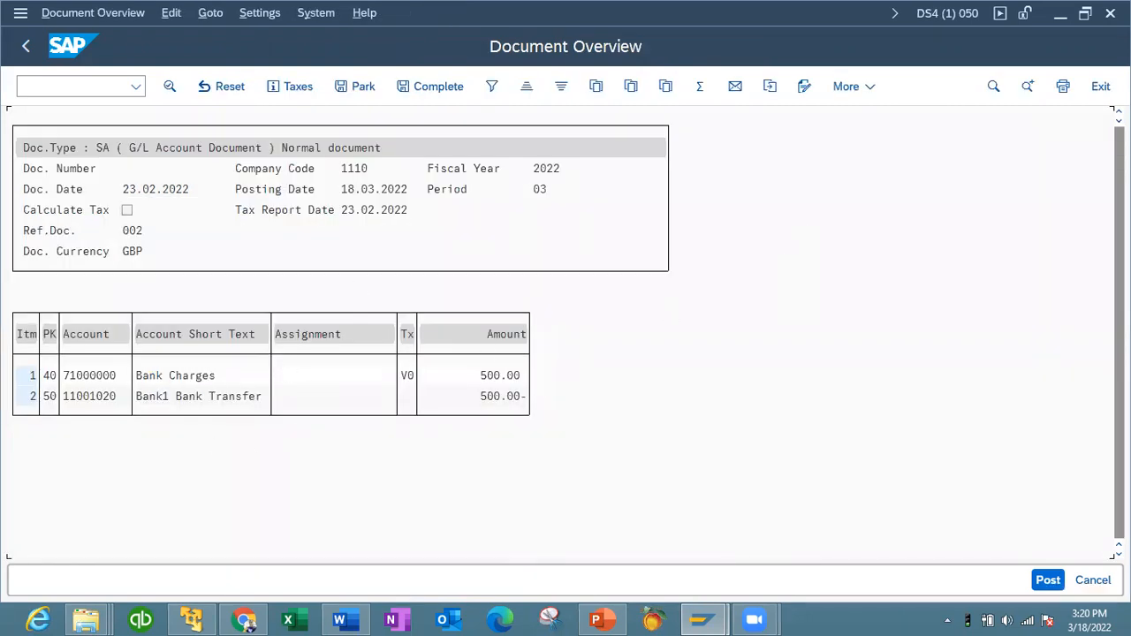
# Return the S/4HANA window to its side-by-side size and post the simulated ECC document for company code SD01.
pyautogui.click(1080, 4)
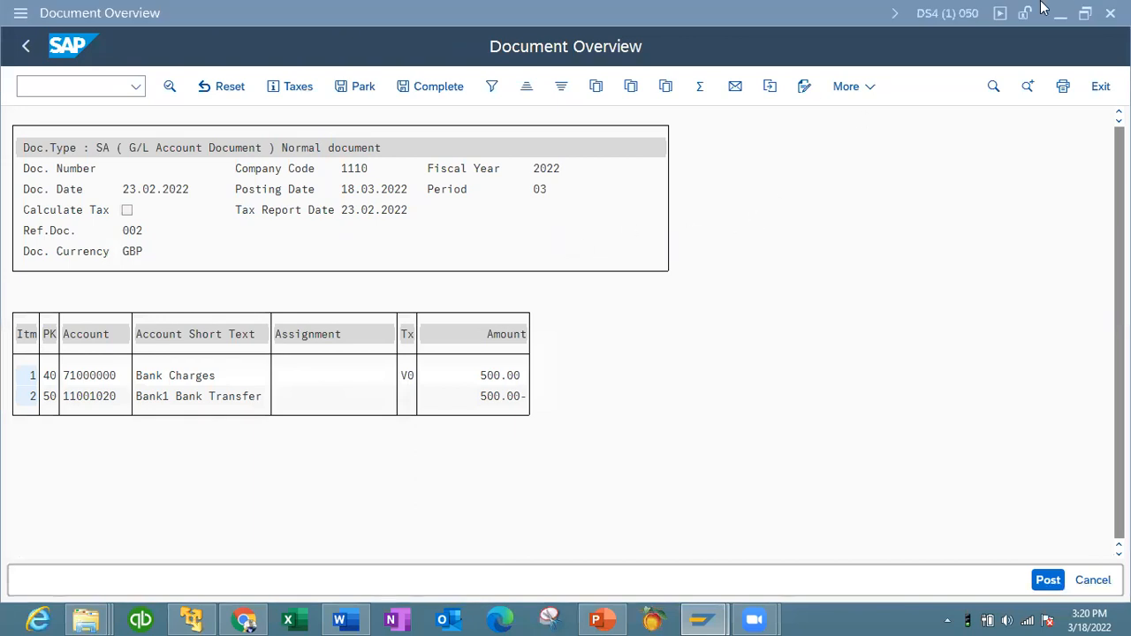
pyautogui.click(1085, 13)
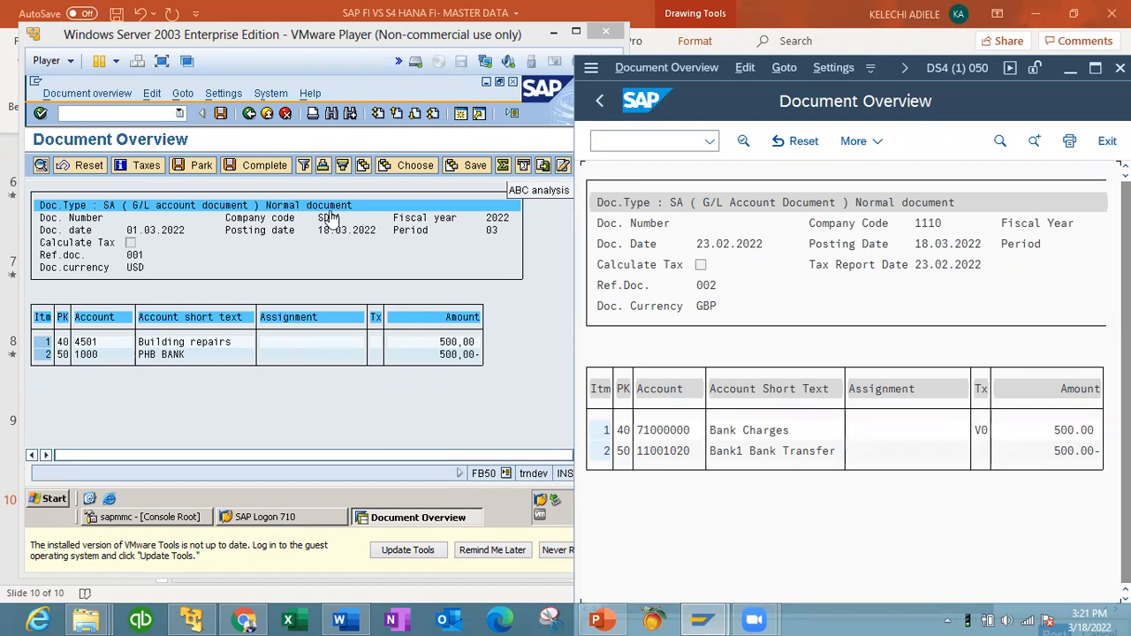
pyautogui.click(219, 116)
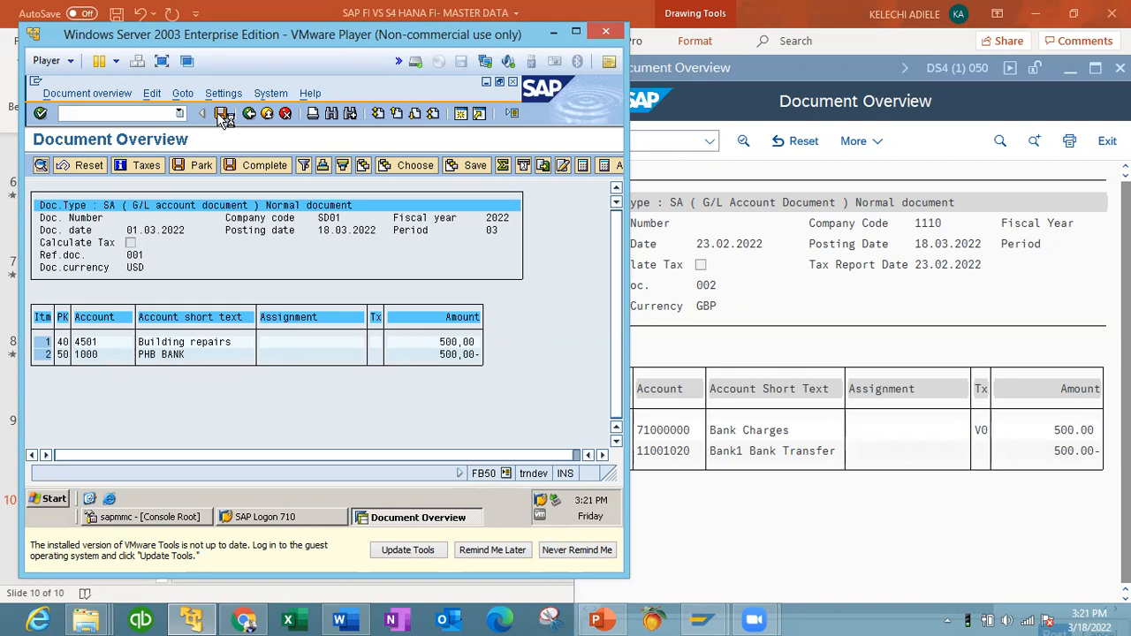
# Maximize the S/4HANA window, post its simulated G/L document for company code 1110, and bring the ECC Document Overview back into view.
pyautogui.click(860, 302)
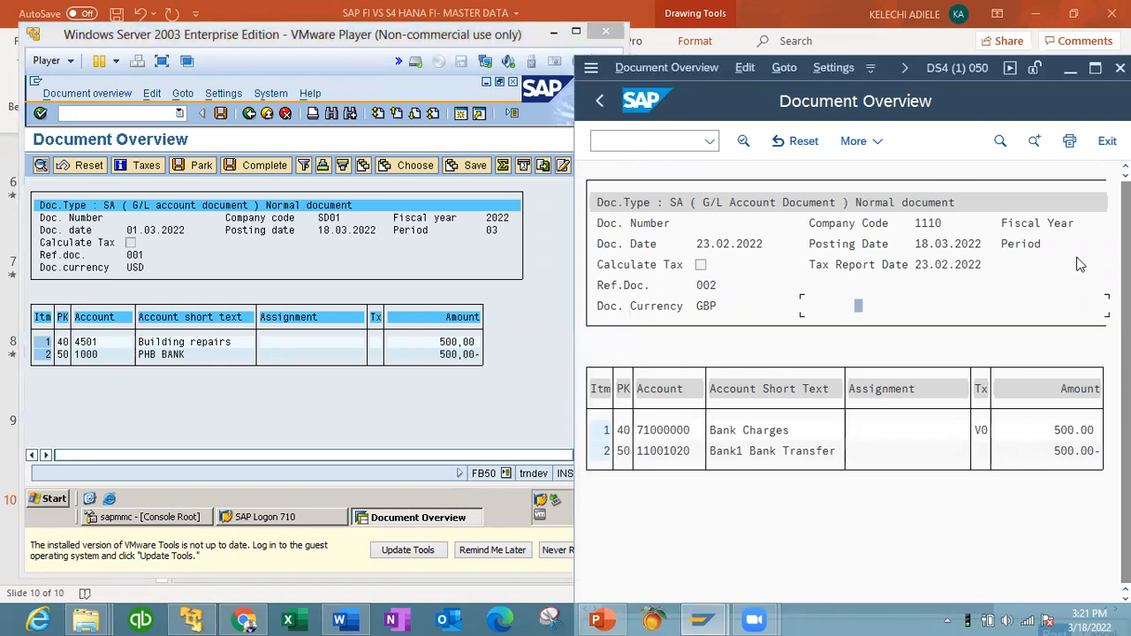
pyautogui.click(1095, 68)
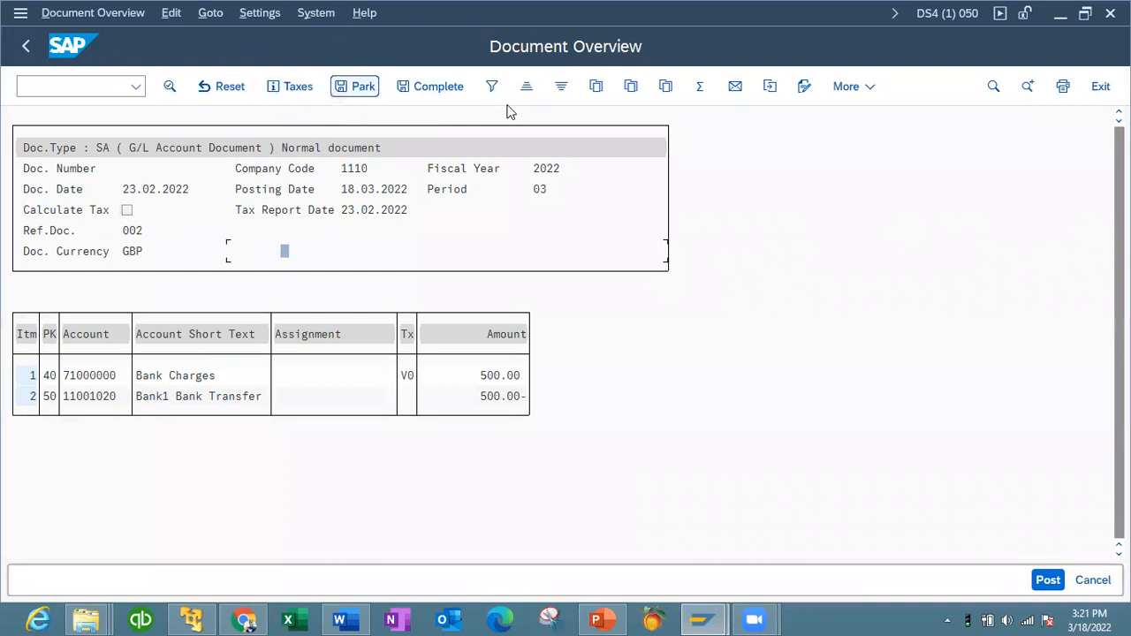
pyautogui.click(1047, 583)
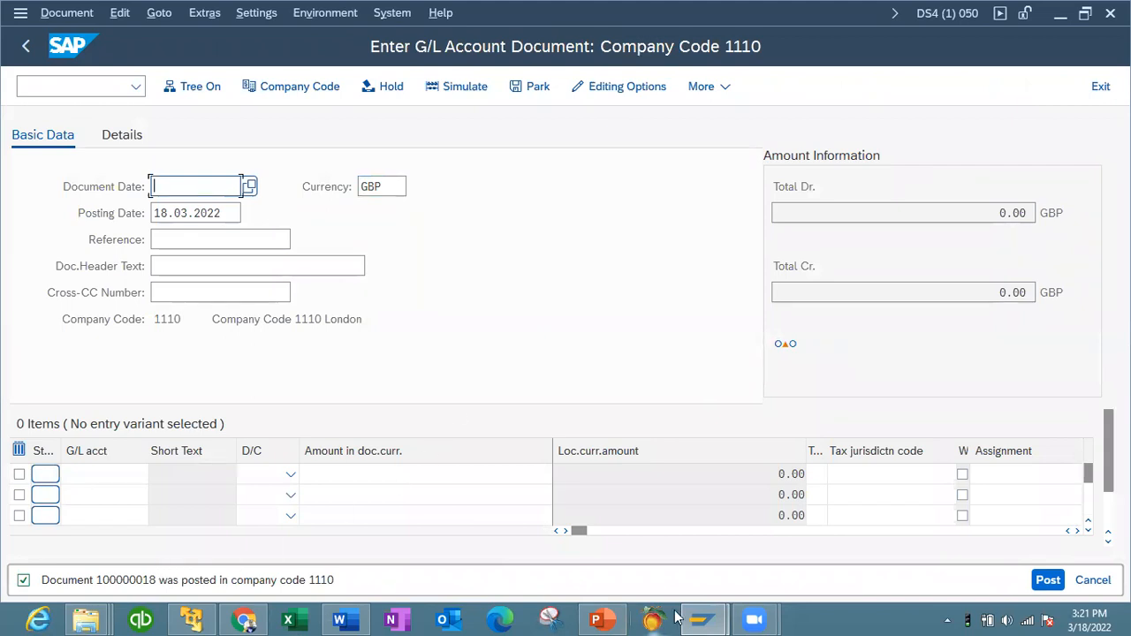
pyautogui.click(192, 619)
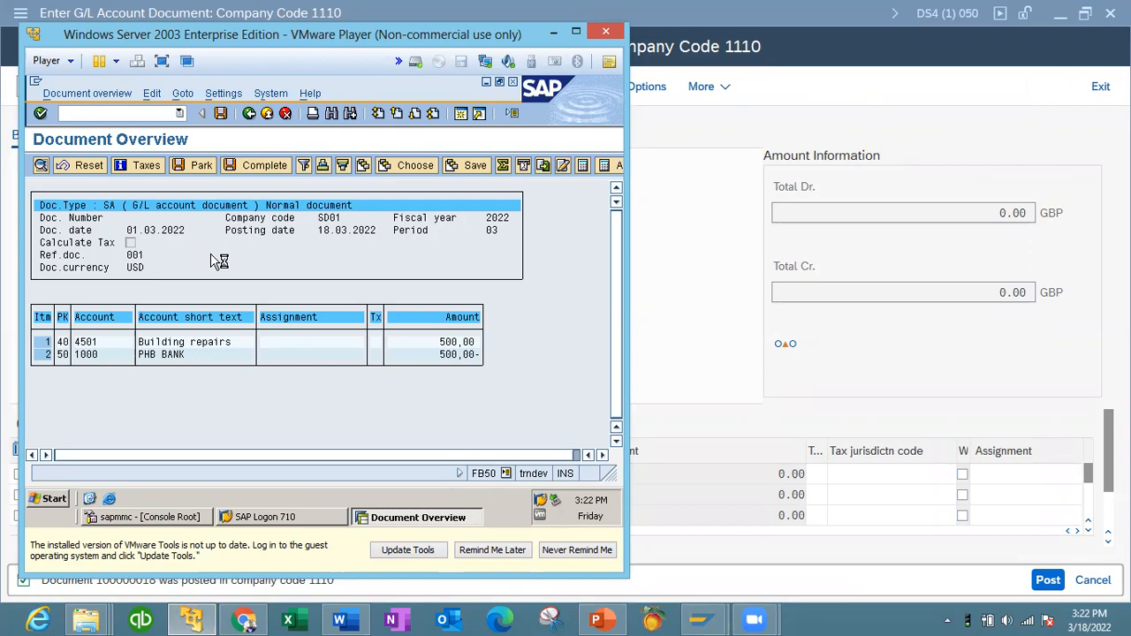
# Switch to the PowerPoint presentation and start the slide show from slide 9, "Thank you for viewing".
pyautogui.click(596, 619)
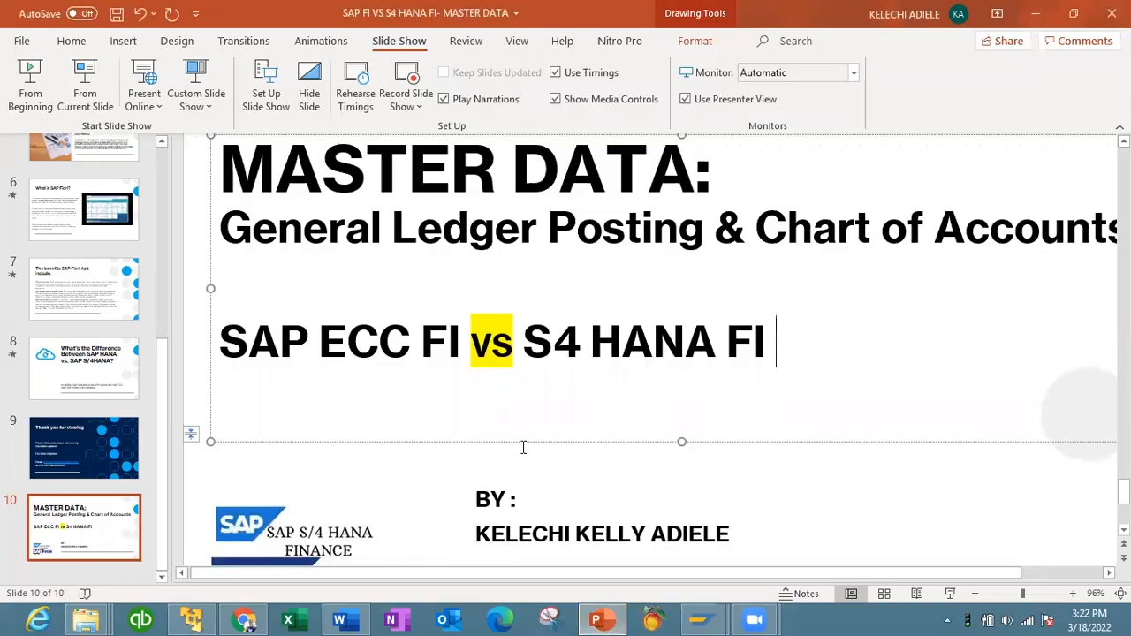
pyautogui.click(116, 472)
pyautogui.click(88, 95)
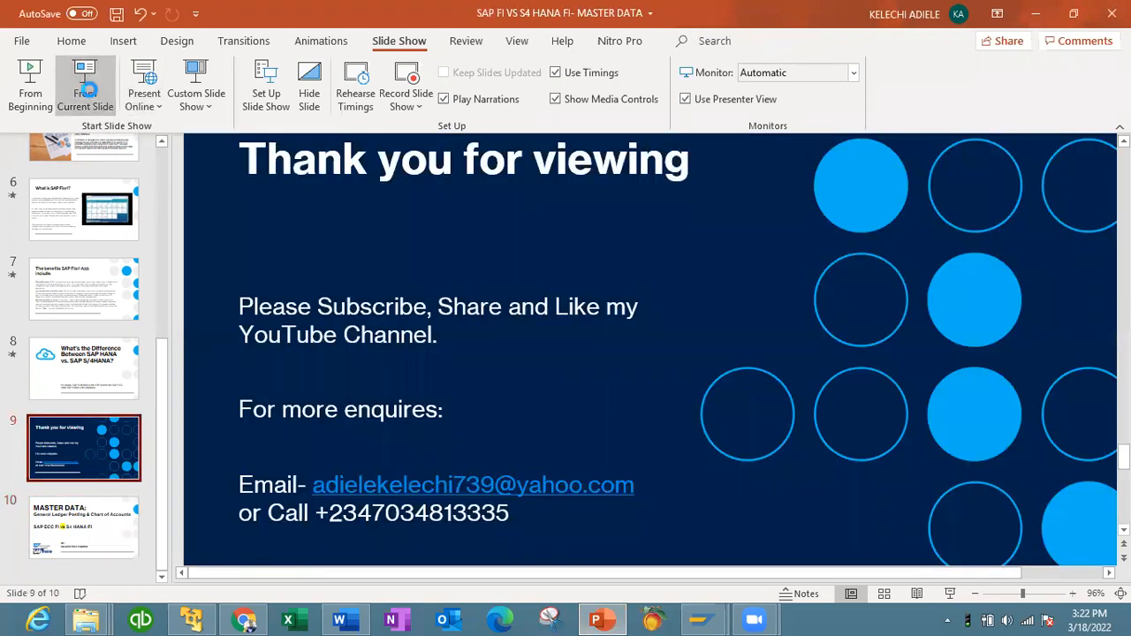